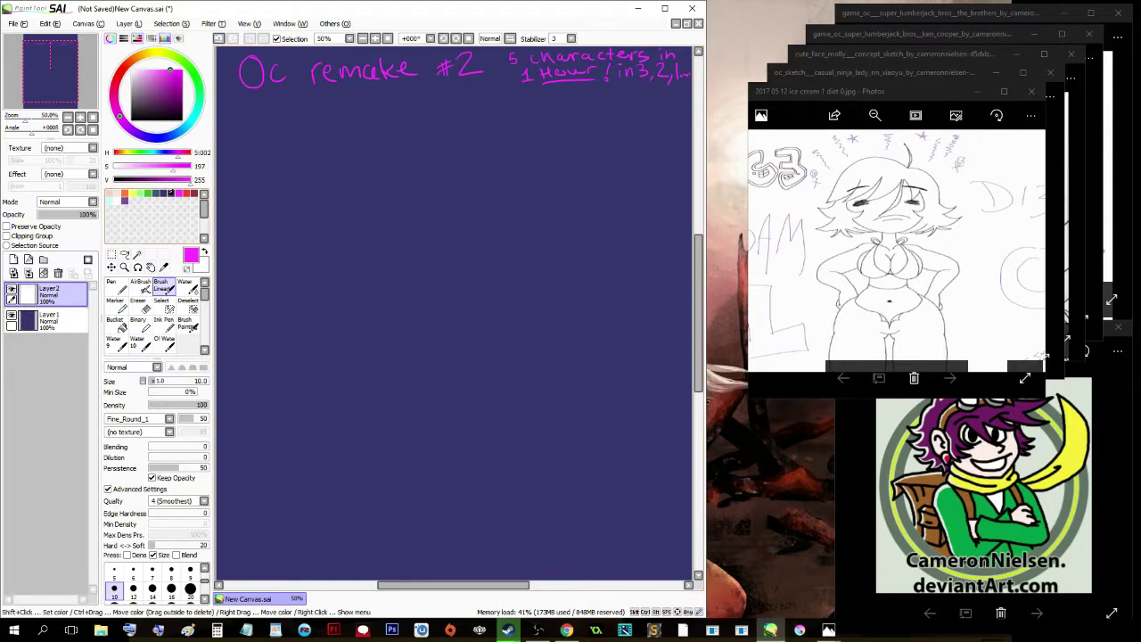
Sketch the first character's short, messy dark red hair with a curl on top
click(124, 193)
click(194, 193)
drag(345, 119, 346, 125)
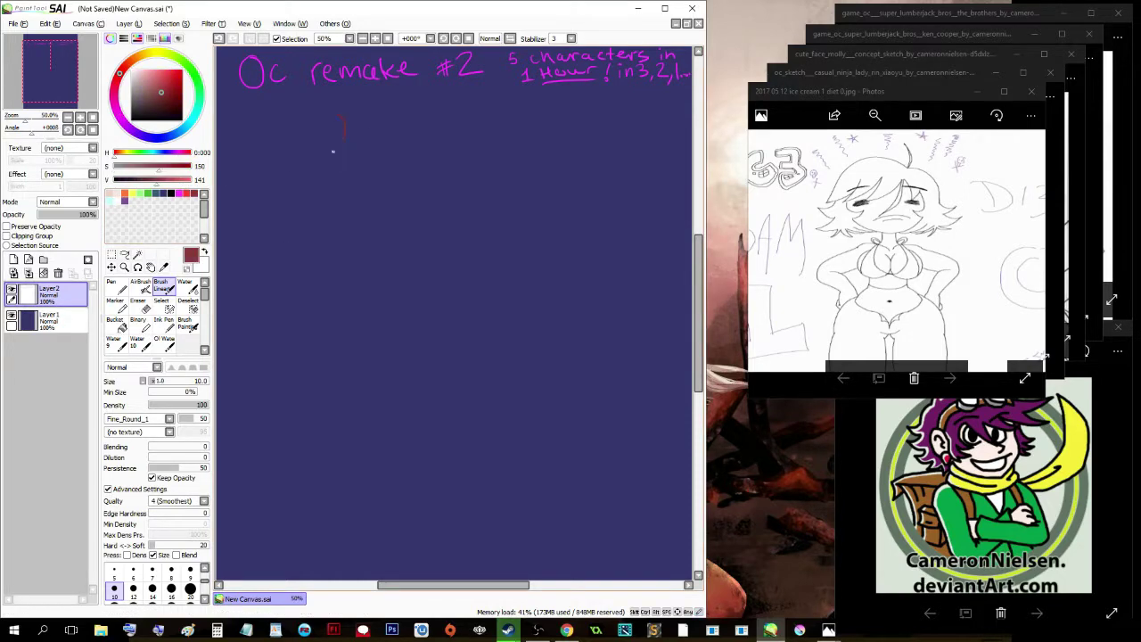
drag(337, 166, 345, 187)
mouse_move(259, 193)
mouse_down()
mouse_move(262, 216)
mouse_move(279, 204)
mouse_up()
mouse_move(351, 219)
mouse_down()
mouse_move(382, 209)
mouse_move(379, 227)
mouse_move(376, 155)
mouse_move(393, 220)
mouse_up()
Outline the face in white below the hair and draw the eyes, eyebrows and smile in black
key(x)
mouse_move(279, 178)
mouse_down()
mouse_move(294, 227)
mouse_move(349, 220)
mouse_move(318, 210)
mouse_move(332, 204)
mouse_up()
key(ctrl+z)
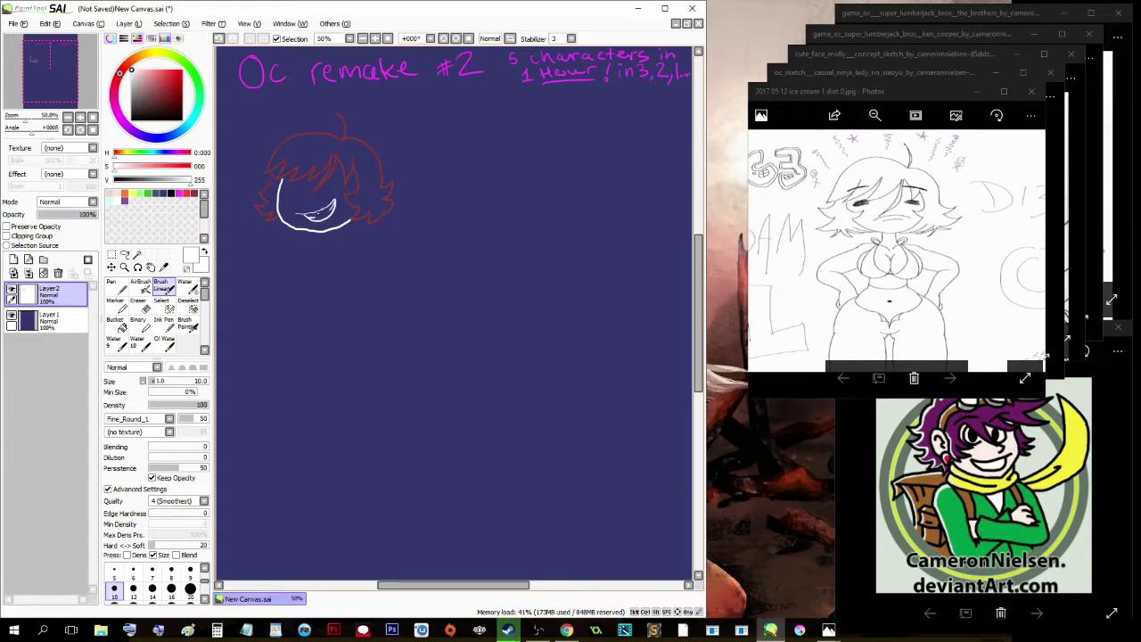
key(ctrl+z)
key(ctrl+z)
key(ctrl+z)
click(132, 120)
mouse_move(296, 210)
mouse_down()
mouse_move(327, 213)
mouse_move(298, 200)
mouse_move(333, 203)
mouse_move(333, 194)
mouse_move(300, 188)
mouse_move(340, 179)
mouse_up()
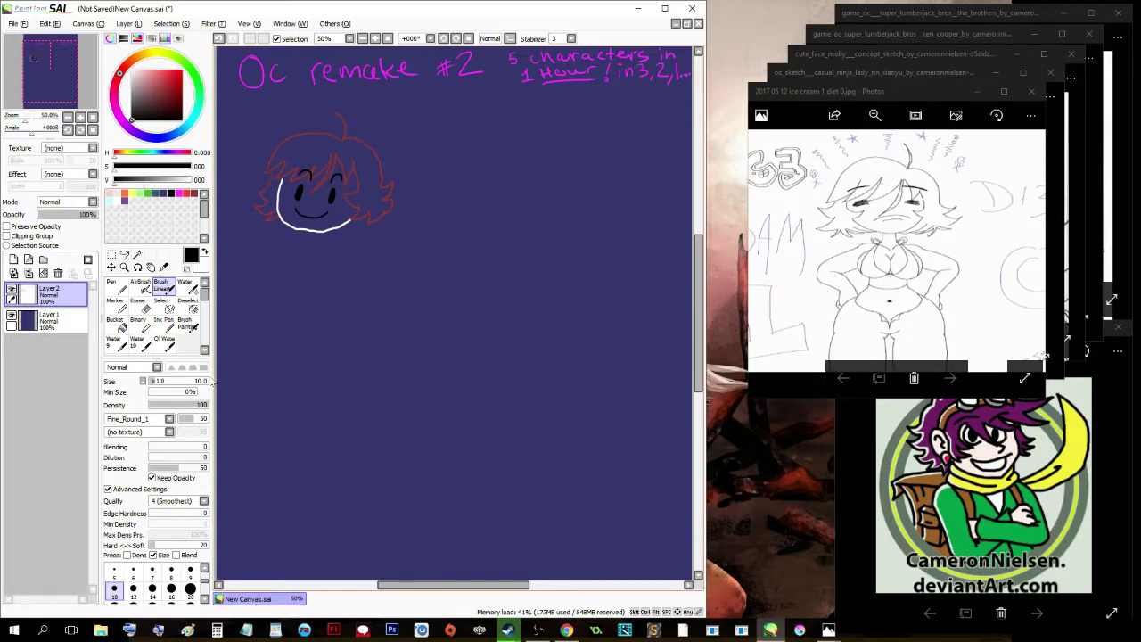
Draw the neck, shoulders and bent arms with hands on the hips in white
key(x)
mouse_move(308, 233)
mouse_down()
mouse_move(308, 249)
mouse_move(319, 248)
mouse_move(278, 253)
mouse_move(336, 258)
mouse_up()
key(ctrl+z)
mouse_move(276, 295)
mouse_down()
mouse_move(272, 317)
mouse_move(266, 301)
mouse_up()
mouse_move(335, 294)
mouse_down()
mouse_move(328, 309)
mouse_move(342, 305)
mouse_up()
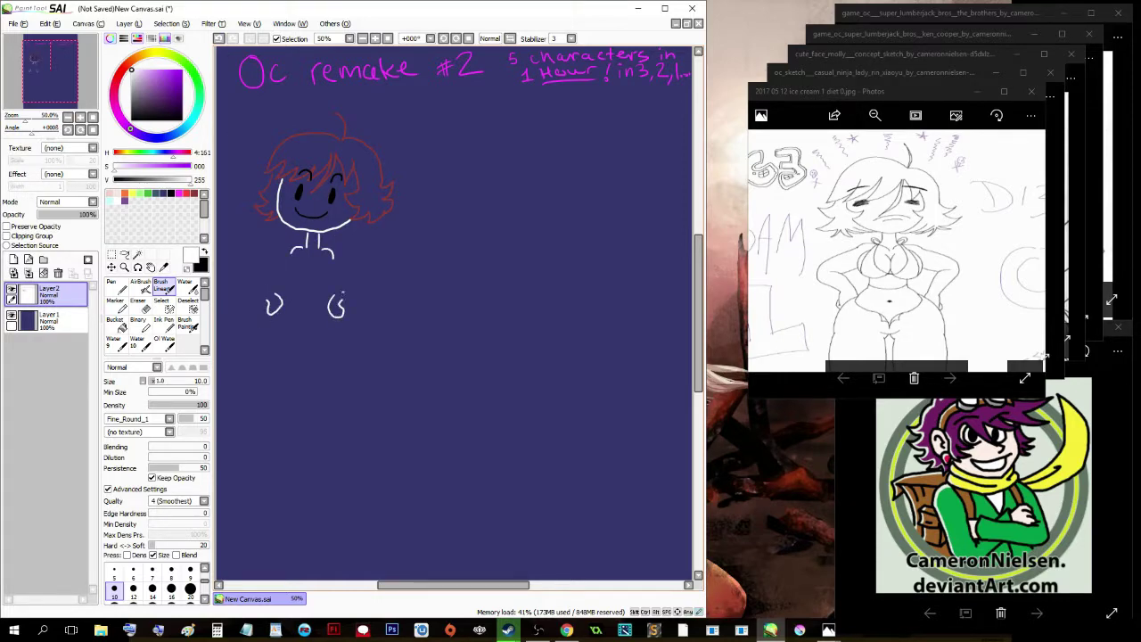
mouse_move(270, 290)
mouse_down()
mouse_move(294, 259)
mouse_move(282, 256)
mouse_move(267, 301)
mouse_up()
mouse_move(334, 253)
mouse_down()
mouse_move(361, 302)
mouse_move(358, 273)
mouse_move(362, 303)
mouse_move(347, 263)
mouse_move(353, 298)
mouse_up()
key(ctrl+z)
key(ctrl+z)
key(ctrl+z)
key(e)
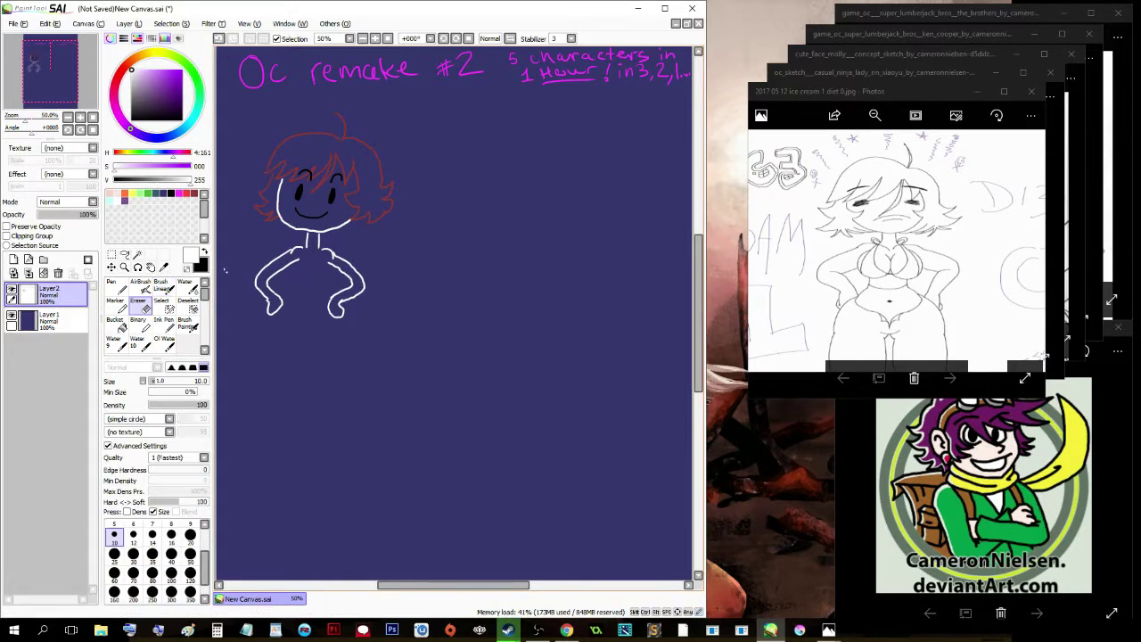
key(b)
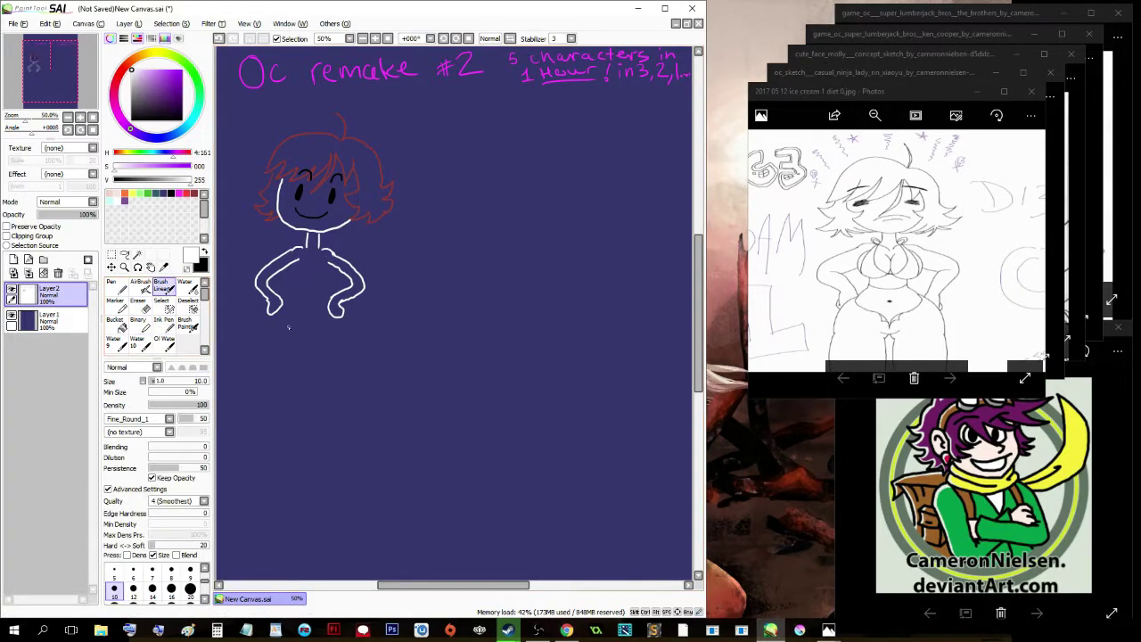
Draw the torso lines in white and add a red bikini top tied at the neck
mouse_move(324, 278)
mouse_down()
mouse_move(329, 293)
mouse_move(309, 268)
mouse_up()
click(109, 202)
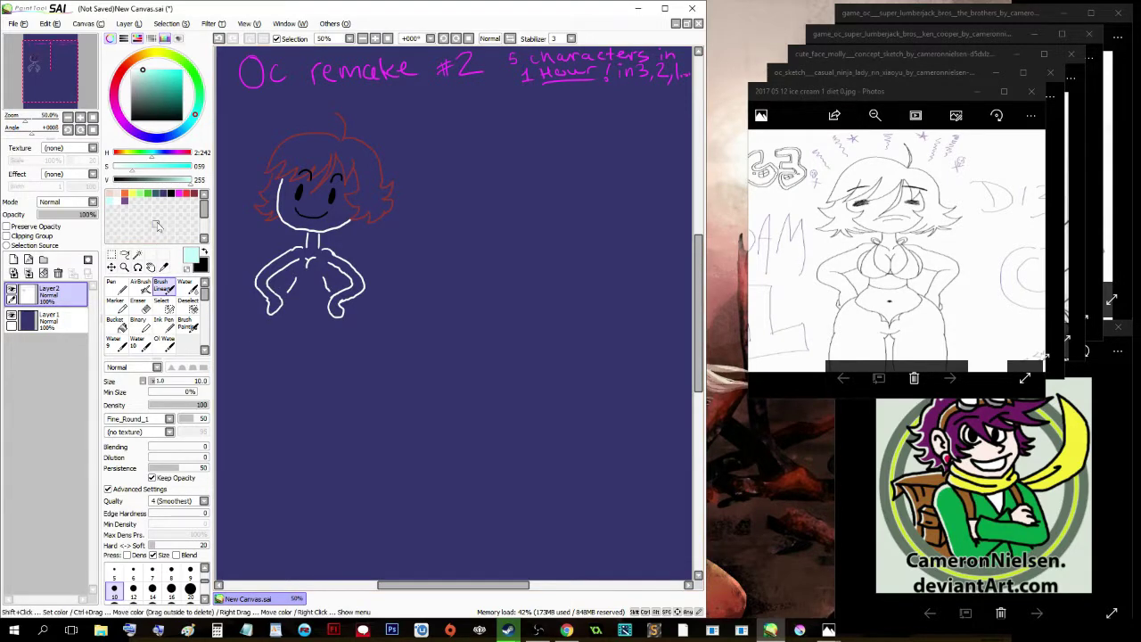
click(185, 192)
mouse_move(301, 250)
mouse_down()
mouse_move(293, 266)
mouse_move(322, 276)
mouse_move(323, 260)
mouse_move(326, 279)
mouse_move(308, 261)
mouse_up()
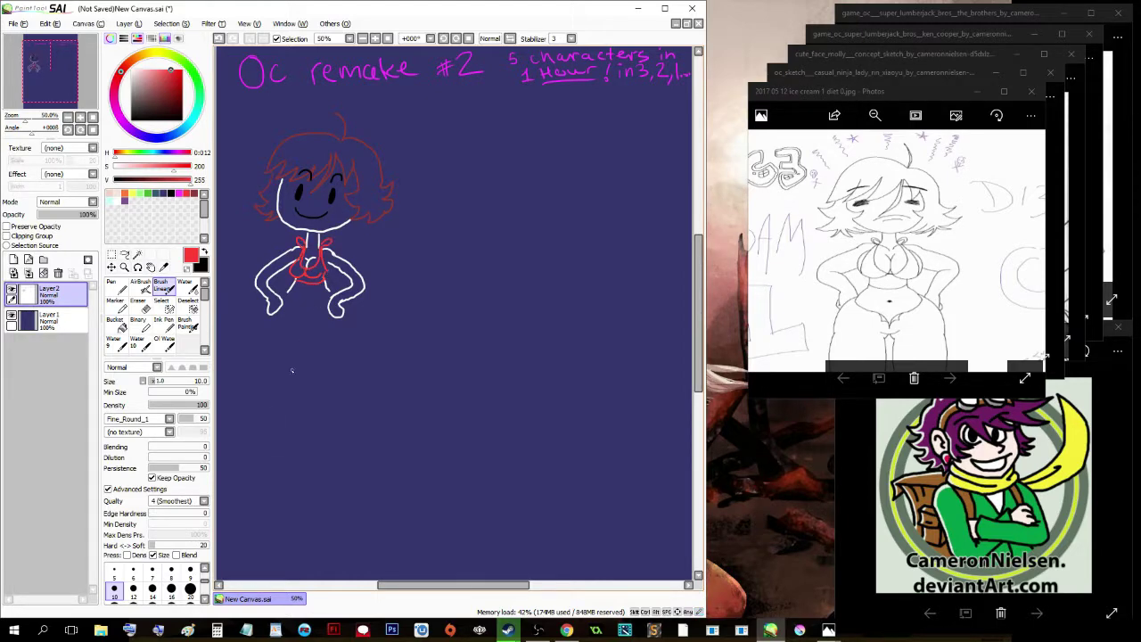
mouse_move(331, 295)
mouse_down()
mouse_move(299, 315)
mouse_move(297, 306)
mouse_move(316, 305)
mouse_move(291, 303)
mouse_up()
key(ctrl+z)
key(ctrl+z)
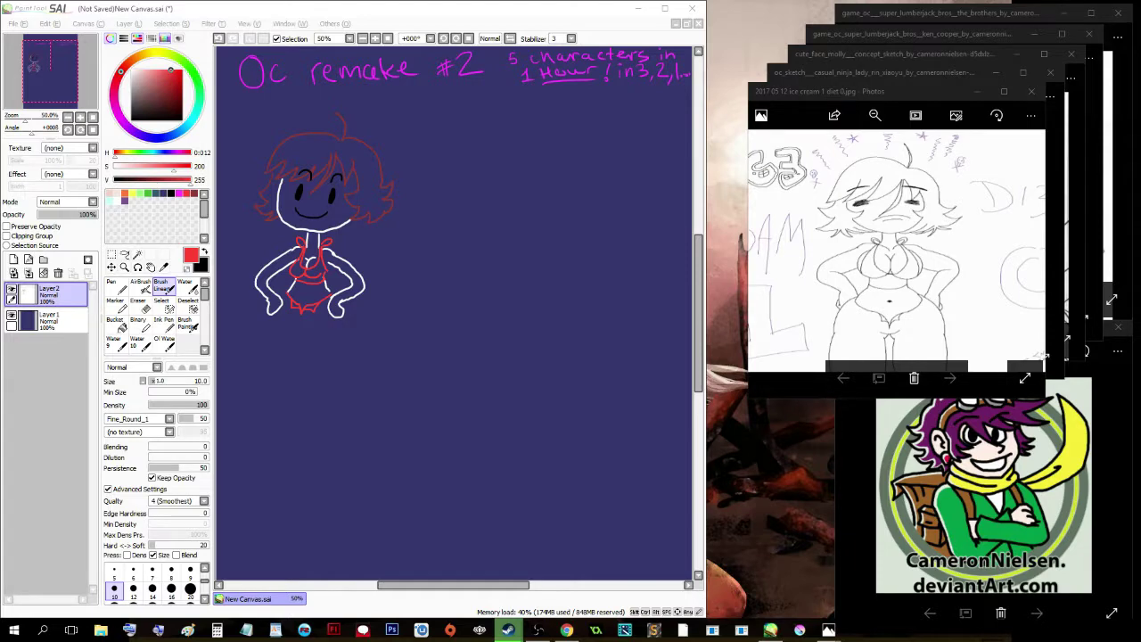
mouse_move(414, 8)
mouse_down()
mouse_move(264, 46)
mouse_move(439, 21)
mouse_move(410, 3)
mouse_up()
click(224, 39)
click(223, 39)
Draw the waist in white and the trousers with their notched waistband and inner leg lines in pale cyan
click(122, 201)
drag(291, 284, 281, 299)
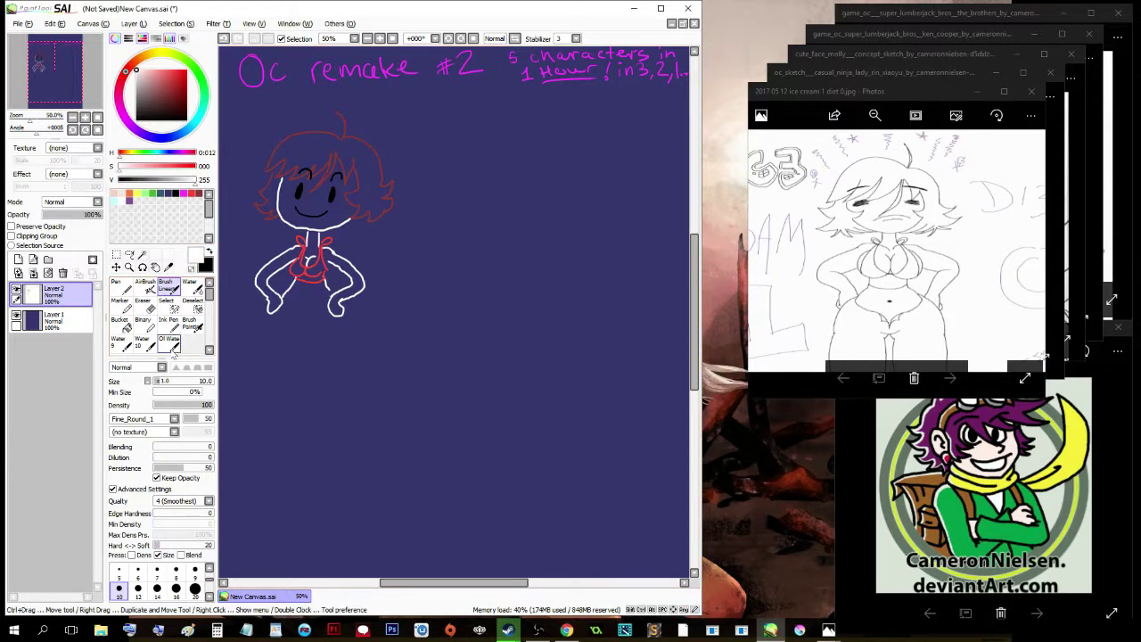
key(e)
key(b)
drag(267, 298, 297, 383)
mouse_move(338, 313)
mouse_down()
mouse_move(341, 342)
mouse_move(311, 395)
mouse_up()
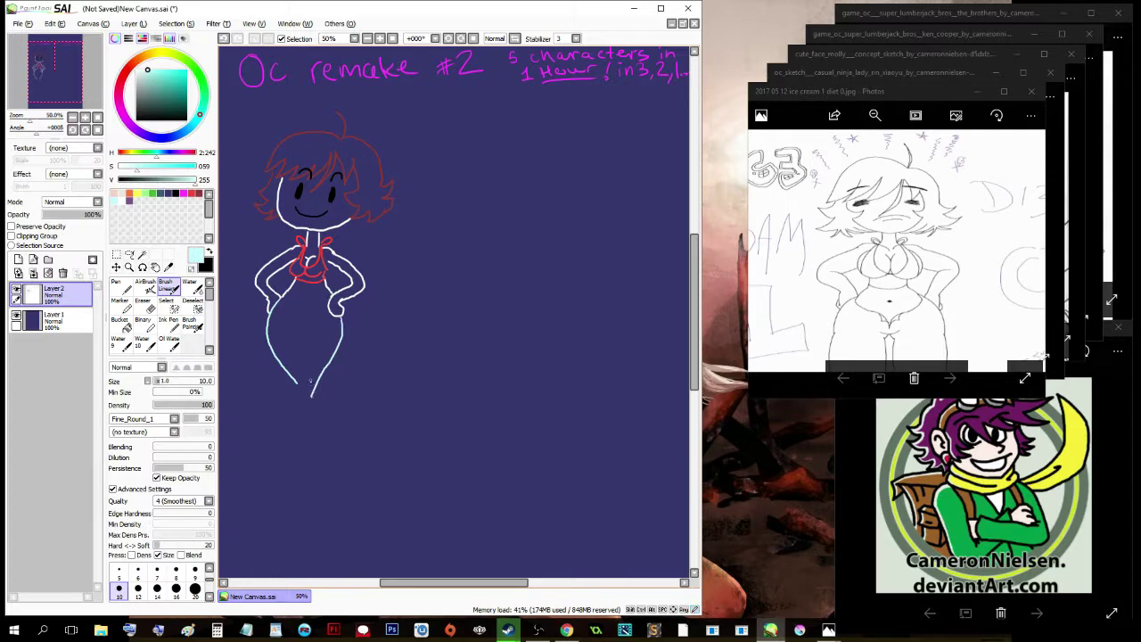
drag(300, 311, 329, 291)
mouse_move(284, 297)
mouse_down()
mouse_move(309, 334)
mouse_move(303, 393)
mouse_up()
key(ctrl+z)
drag(294, 331, 305, 384)
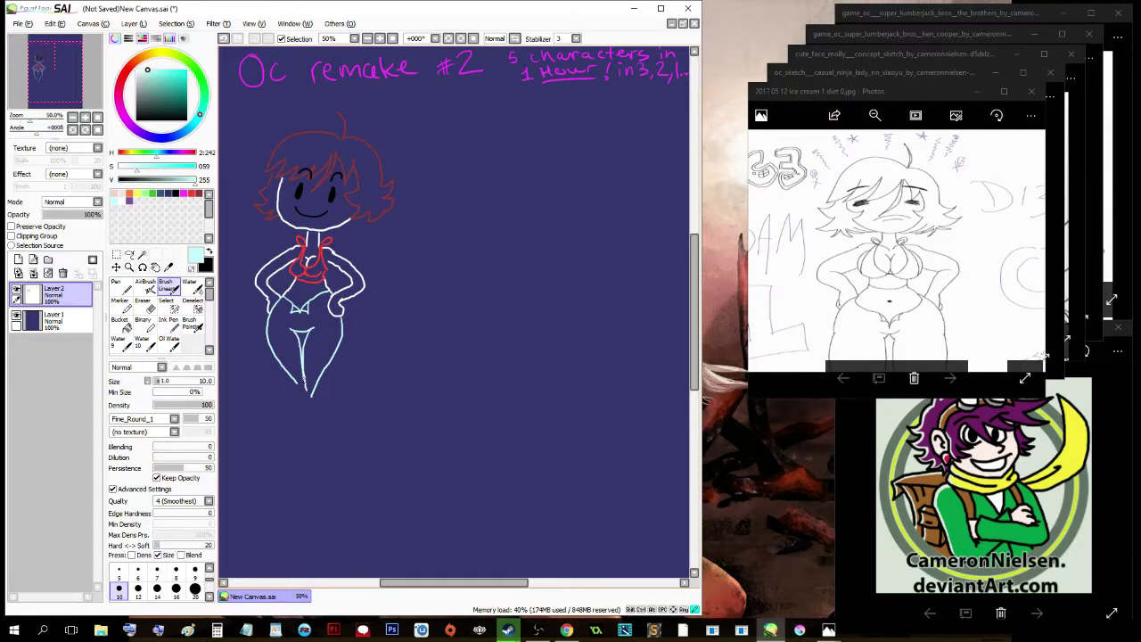
Clean up the trouser ends and draw the feet in white below them
key(x)
alt+click(299, 385)
drag(298, 385, 308, 398)
click(145, 305)
click(168, 286)
right_click(306, 394)
mouse_move(289, 403)
mouse_down()
mouse_move(316, 415)
mouse_move(319, 400)
mouse_up()
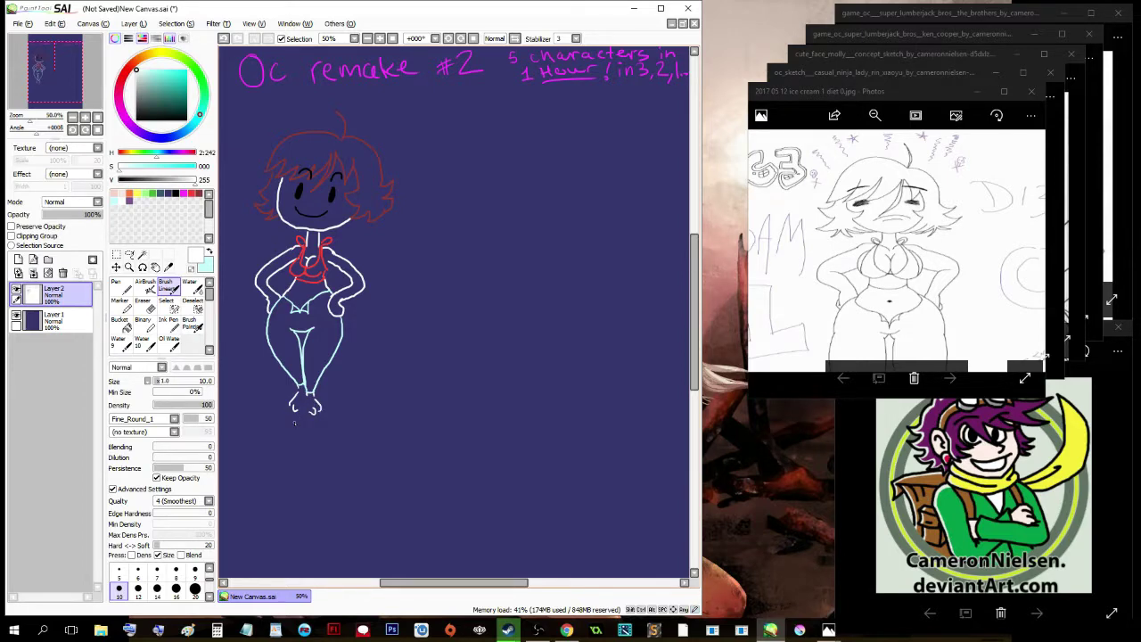
Draw red sandals on both feet and touch up the toes in white
click(192, 194)
drag(307, 397, 300, 397)
key(ctrl+z)
click(223, 39)
mouse_move(300, 397)
mouse_down()
mouse_move(294, 409)
mouse_move(314, 417)
mouse_up()
key(ctrl+z)
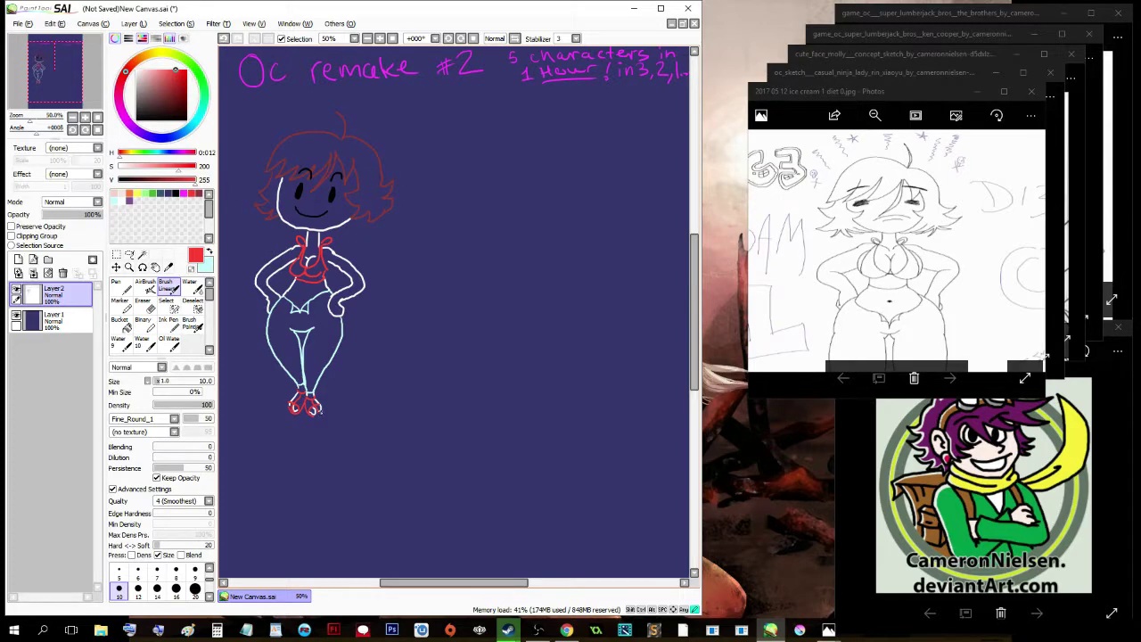
click(207, 254)
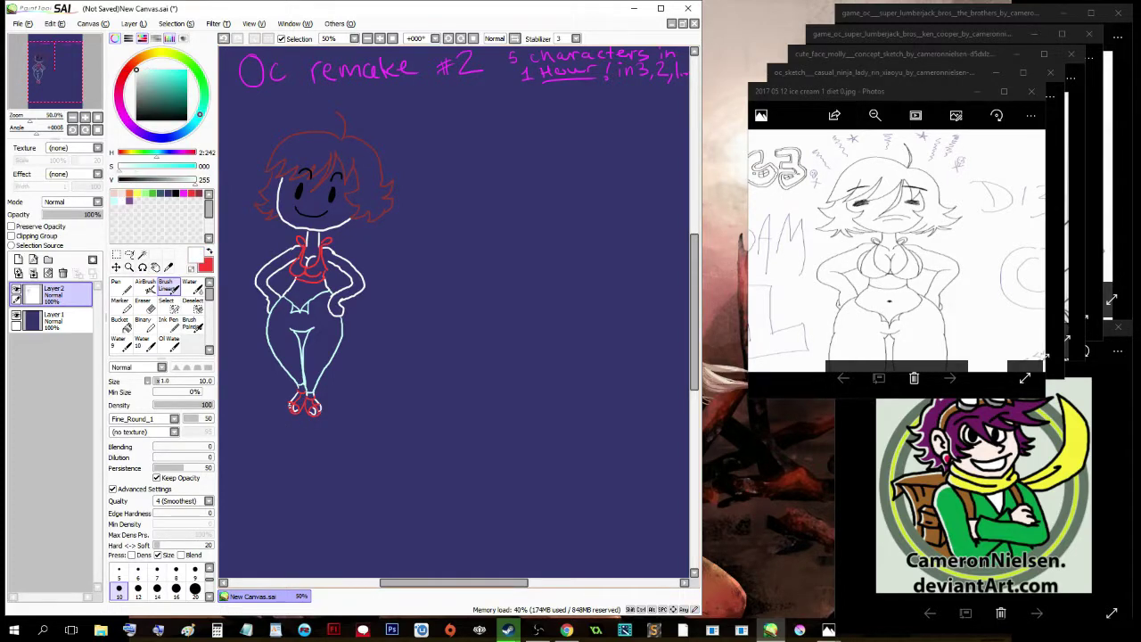
drag(310, 410, 304, 398)
click(115, 201)
drag(295, 332, 287, 322)
key(ctrl+z)
key(ctrl+z)
key(e)
key(b)
key(ctrl+z)
Draw a small red cherry with a green stem beside the character's legs
click(122, 201)
click(192, 194)
click(154, 193)
drag(368, 323, 377, 337)
Handwrite the name "Ice Cremé Gurl" in white on three lines under the cherry
click(122, 202)
drag(373, 339, 377, 360)
drag(371, 361, 403, 352)
mouse_move(367, 371)
mouse_down()
mouse_move(366, 385)
mouse_move(423, 363)
mouse_move(383, 405)
mouse_up()
mouse_move(390, 394)
mouse_down()
mouse_move(401, 403)
mouse_move(408, 388)
mouse_up()
drag(415, 378, 417, 392)
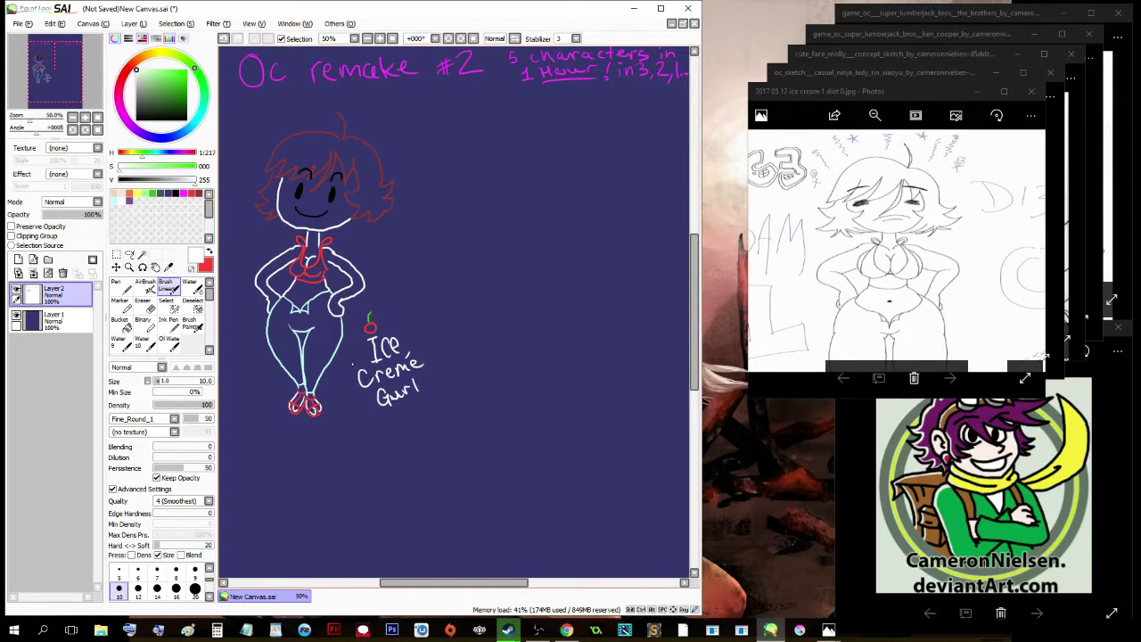
Enclose the name in an ice cream shape with a dark red upper edge and a pale cyan bowl
alt+click(381, 328)
alt+click(343, 337)
mouse_move(360, 358)
mouse_down()
mouse_move(428, 379)
mouse_move(425, 350)
mouse_up()
Write "10 min" in black below the ice cream label
click(167, 210)
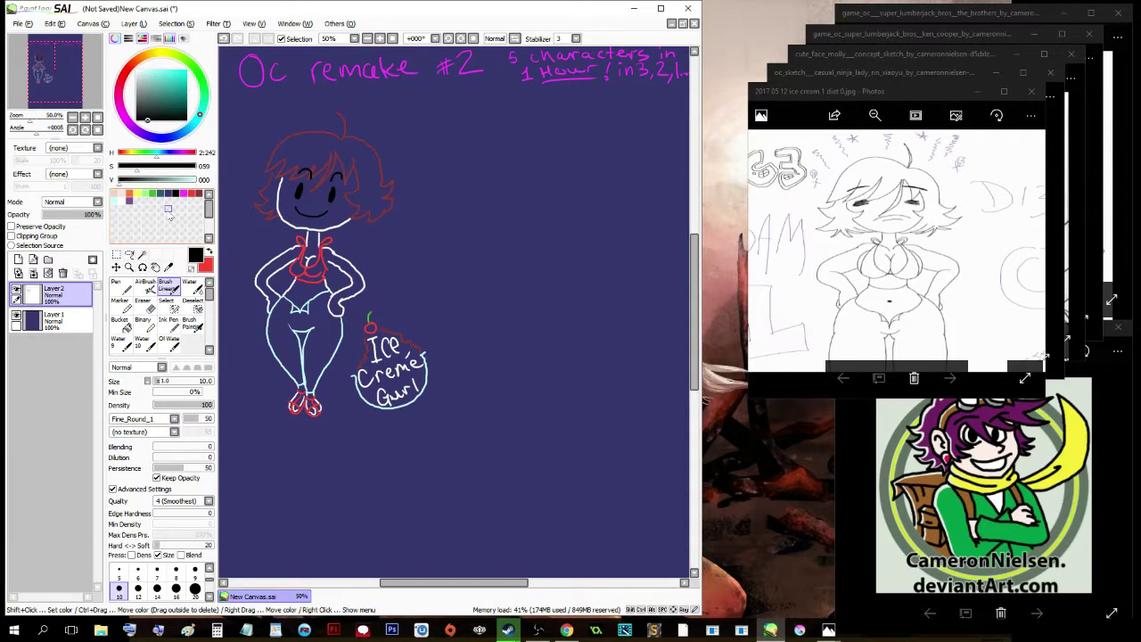
drag(361, 420, 363, 430)
drag(369, 420, 370, 420)
drag(376, 417, 385, 420)
drag(389, 415, 398, 417)
Close the ice cream reference picture and scale the selected character and label down to about half size
click(1031, 91)
mouse_move(405, 585)
mouse_down()
mouse_move(429, 585)
mouse_move(398, 590)
mouse_up()
key(ctrl+t)
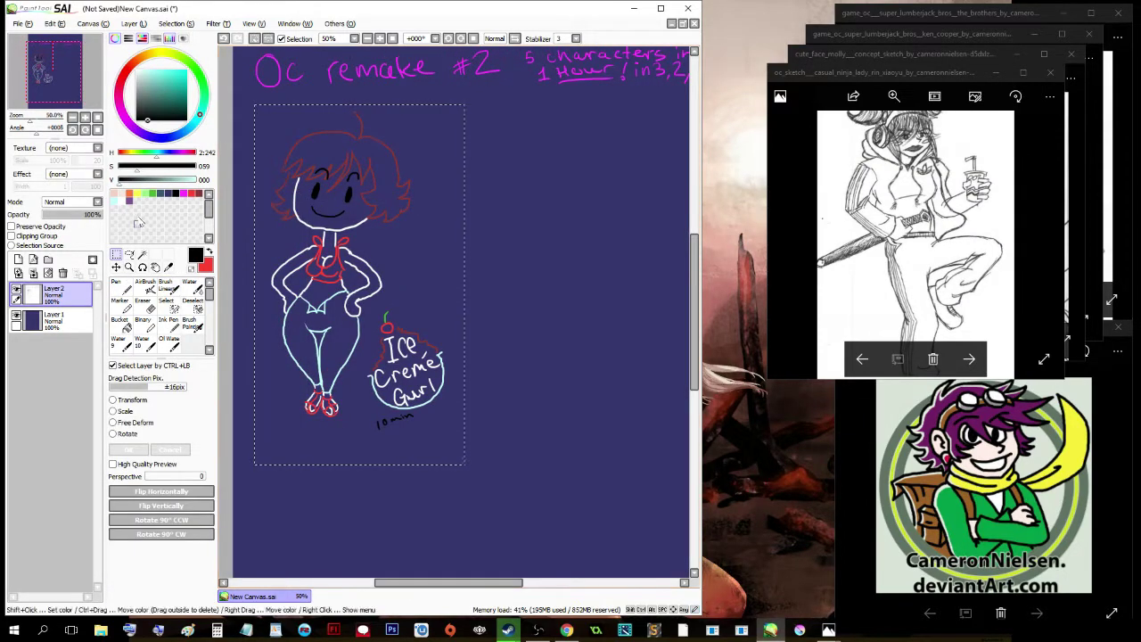
click(121, 413)
drag(447, 431, 364, 282)
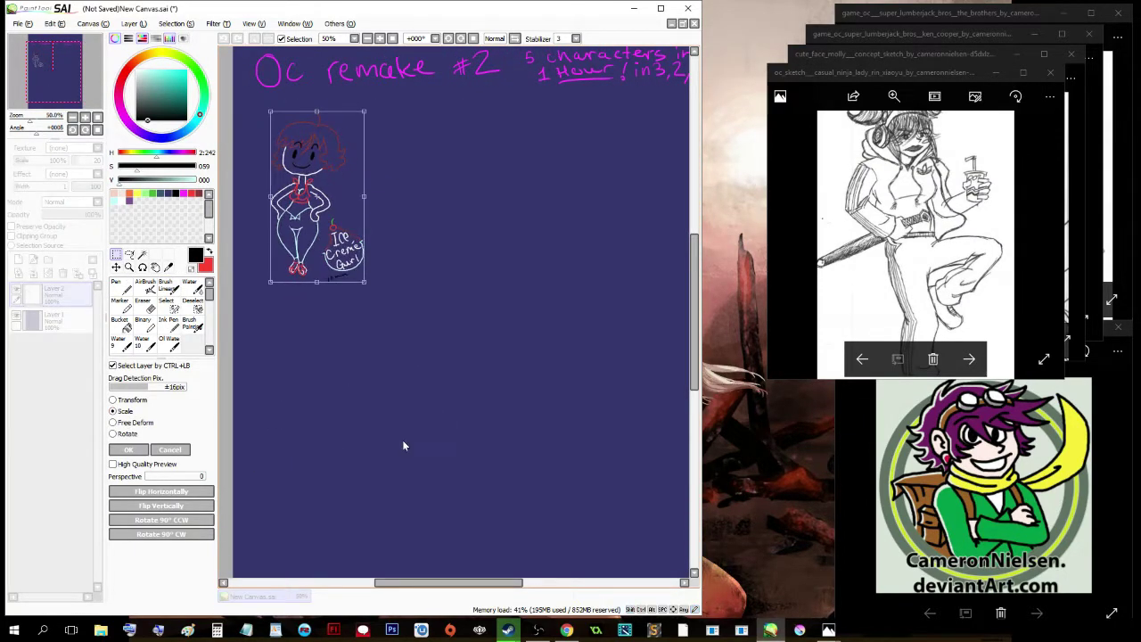
click(129, 449)
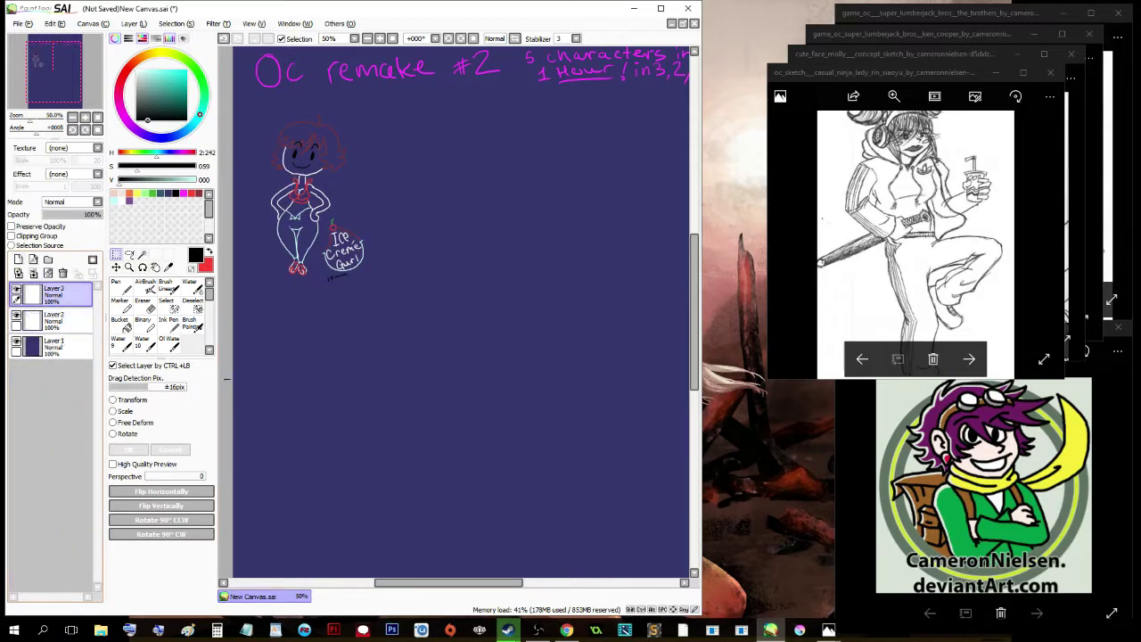
On the new layer, sketch the top of the second character's dark red hair with side tufts and a red headphone band
click(98, 116)
drag(64, 76, 61, 62)
click(168, 286)
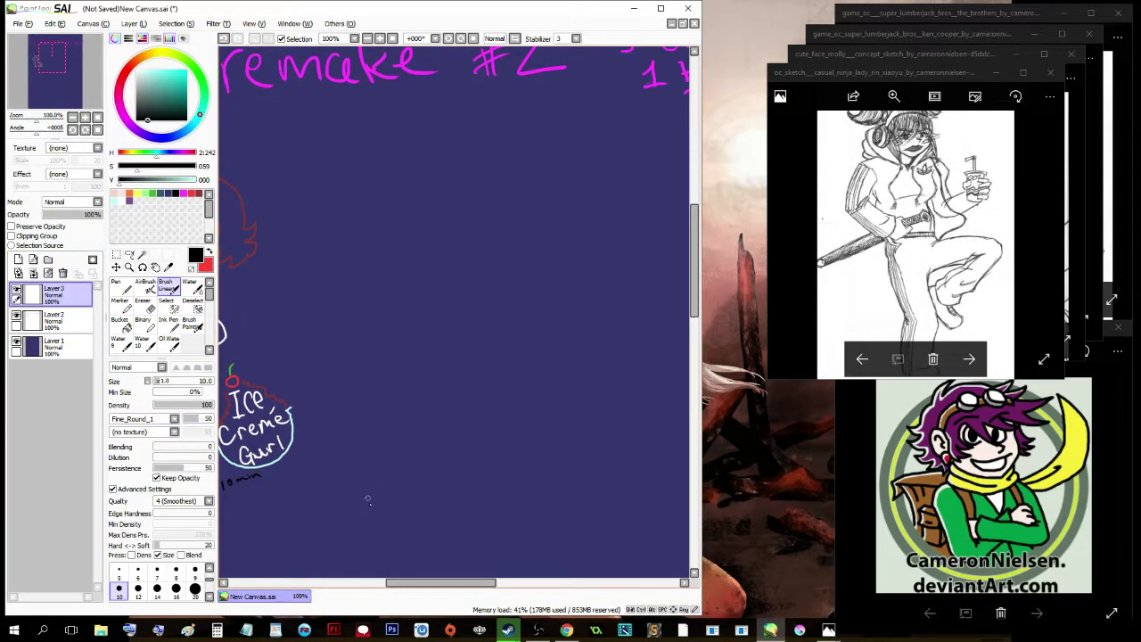
drag(414, 582, 419, 582)
click(199, 193)
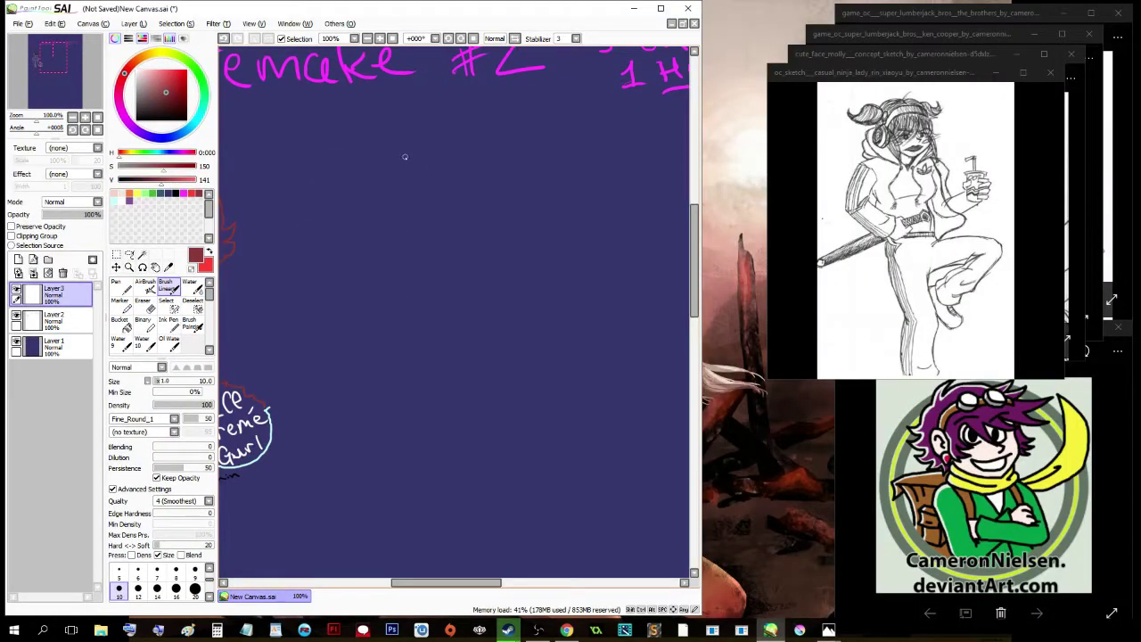
mouse_move(388, 188)
mouse_down()
mouse_move(408, 163)
mouse_move(460, 182)
mouse_up()
drag(356, 211, 393, 189)
mouse_move(462, 182)
mouse_down()
mouse_move(484, 185)
mouse_move(405, 214)
mouse_move(469, 201)
mouse_up()
key(x)
key(x)
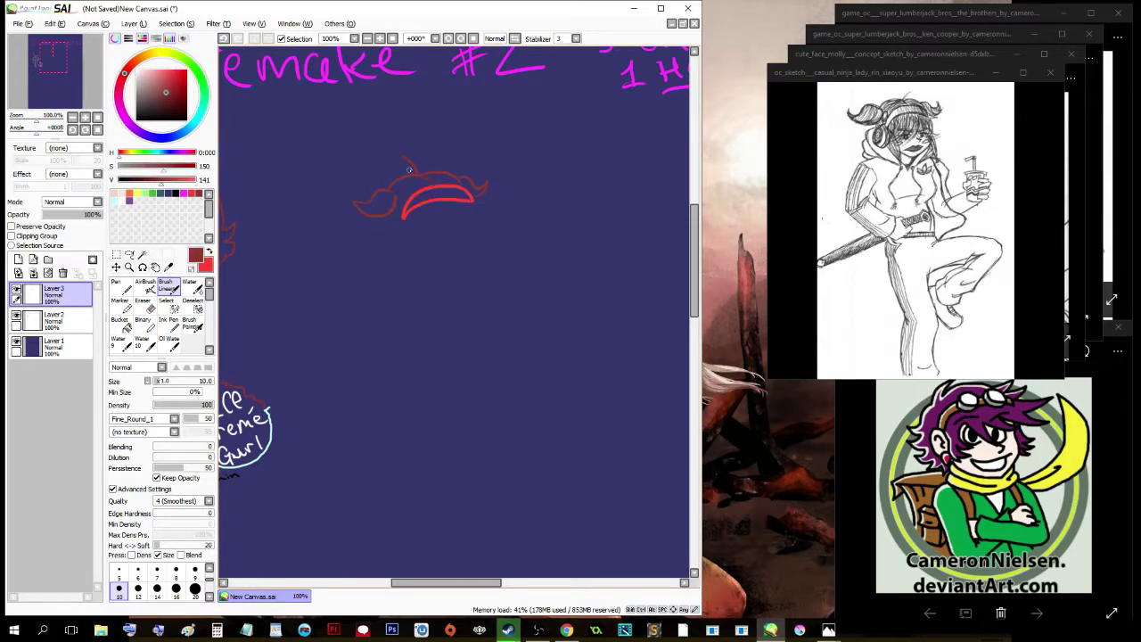
Draw the dark red bangs and side locks and the red headphone ear cup
drag(447, 203, 449, 254)
key(ctrl+z)
mouse_move(408, 221)
mouse_down()
mouse_move(405, 253)
mouse_move(384, 250)
mouse_move(393, 222)
mouse_move(390, 246)
mouse_move(404, 242)
mouse_up()
key(x)
key(ctrl+z)
key(ctrl+z)
key(x)
key(ctrl+z)
drag(475, 204, 483, 225)
mouse_move(398, 249)
mouse_down()
mouse_move(405, 287)
mouse_move(414, 278)
mouse_up()
click(228, 42)
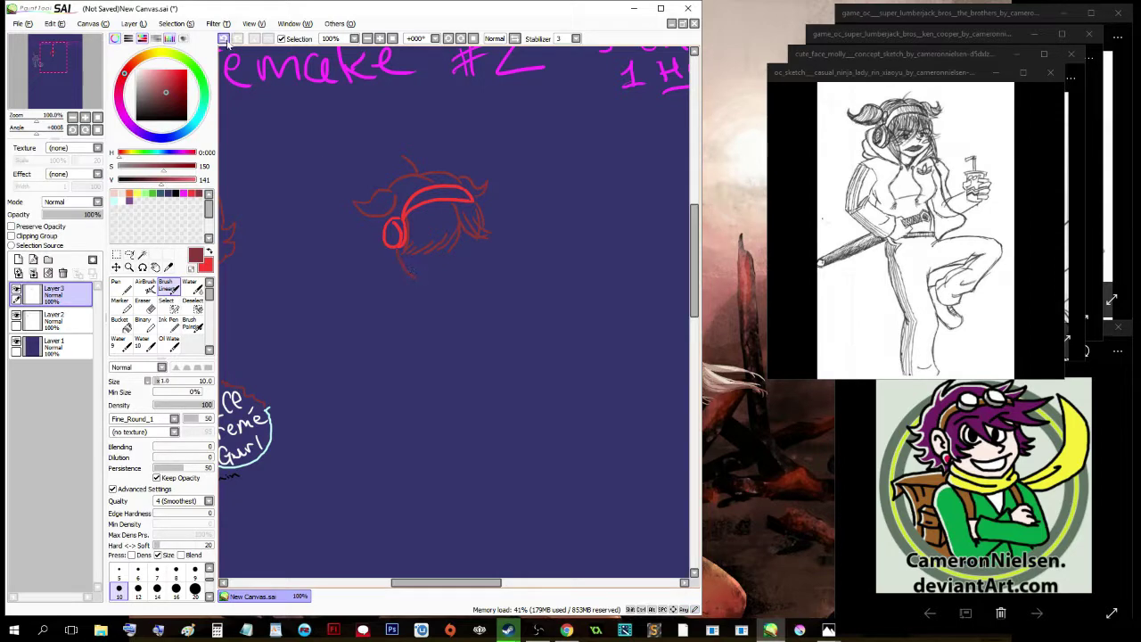
drag(488, 271, 482, 236)
Draw the second character's jaw and neck line in off-white
click(114, 194)
mouse_move(479, 245)
mouse_down()
mouse_move(455, 271)
mouse_move(419, 267)
mouse_move(433, 285)
mouse_up()
key(ctrl+z)
key(ctrl+z)
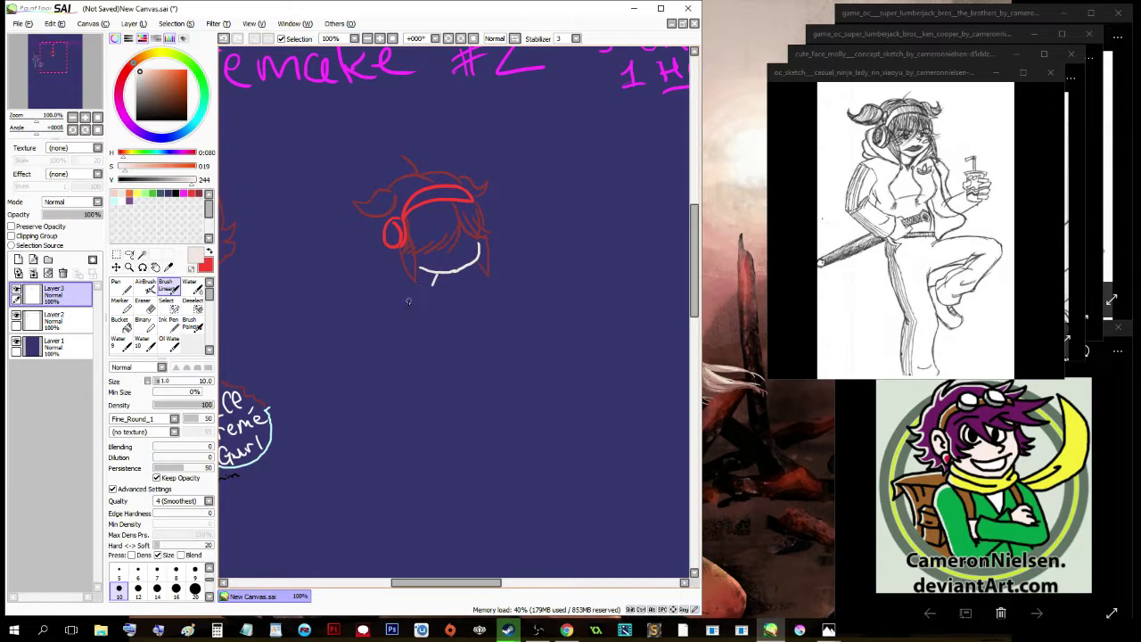
Draw the hood and collar around the neck in black
click(160, 193)
click(129, 201)
click(175, 194)
drag(429, 289, 435, 287)
mouse_move(383, 227)
mouse_down()
mouse_move(373, 242)
mouse_move(428, 289)
mouse_up()
key(ctrl+z)
mouse_move(383, 228)
mouse_down()
mouse_move(361, 259)
mouse_move(425, 296)
mouse_up()
drag(362, 277, 397, 297)
key(ctrl+z)
mouse_move(394, 250)
mouse_down()
mouse_move(429, 295)
mouse_move(462, 275)
mouse_up()
click(207, 268)
click(209, 251)
click(210, 251)
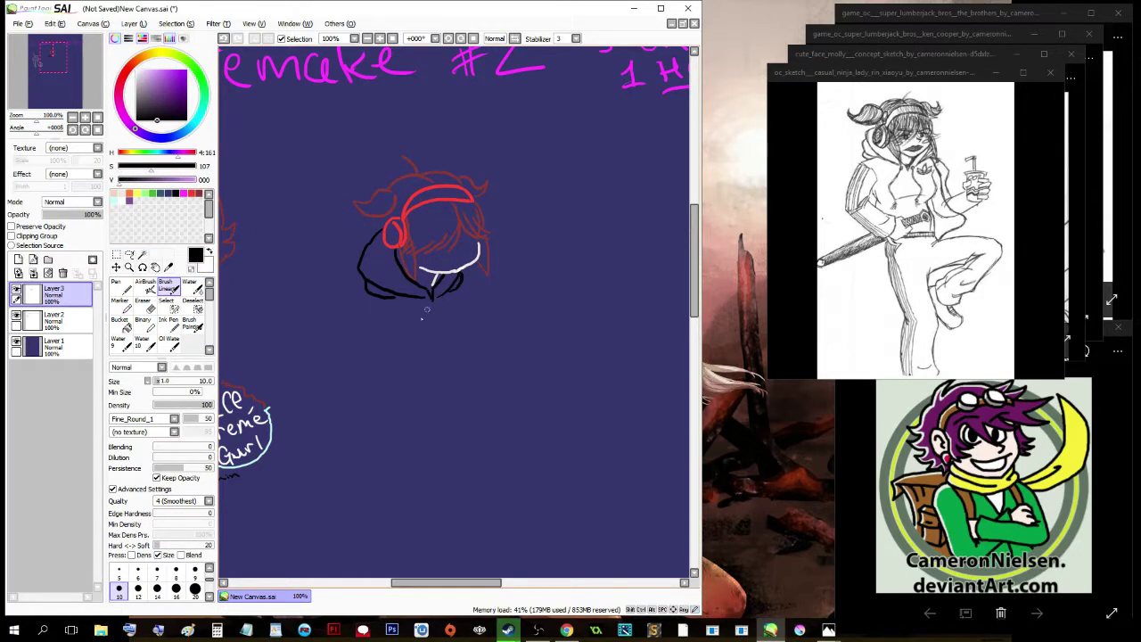
Draw a red smile and red blush marks on the second character's face
click(191, 194)
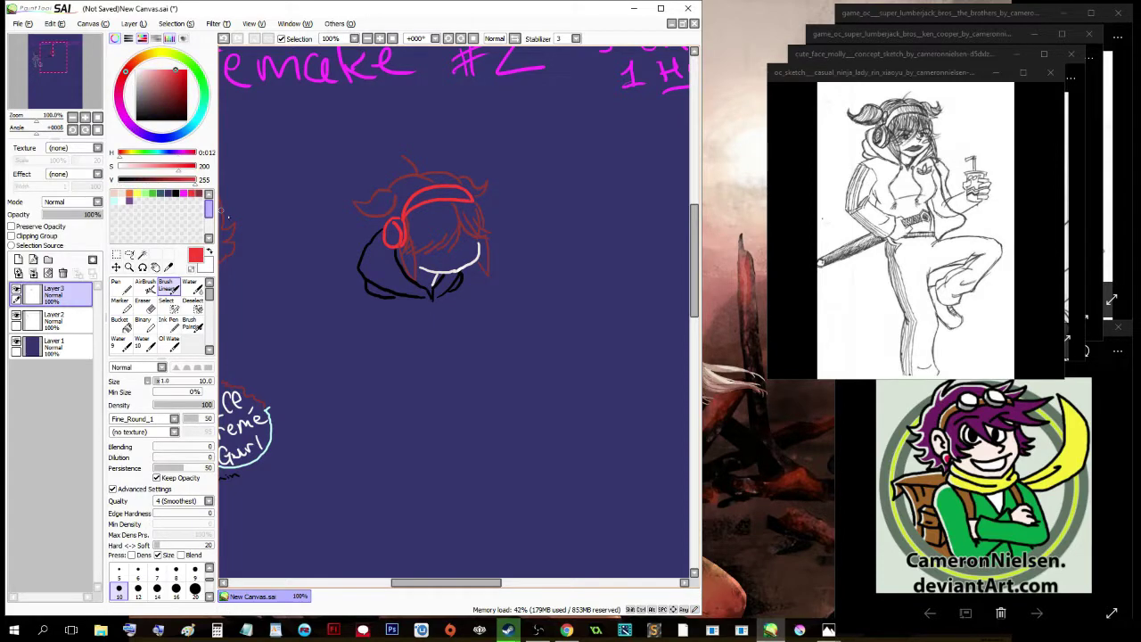
drag(458, 258, 464, 258)
key(ctrl+z)
key(ctrl+z)
key(ctrl+z)
key(ctrl+z)
drag(435, 261, 466, 257)
drag(433, 263, 477, 243)
Sketch the eye lines above the blush marks in black, undoing the poor strokes
mouse_move(421, 226)
mouse_down()
mouse_move(476, 229)
mouse_move(447, 241)
mouse_move(464, 239)
mouse_move(459, 250)
mouse_move(442, 231)
mouse_up()
key(ctrl+z)
key(ctrl+z)
key(ctrl+z)
key(ctrl+z)
key(ctrl+z)
key(ctrl+z)
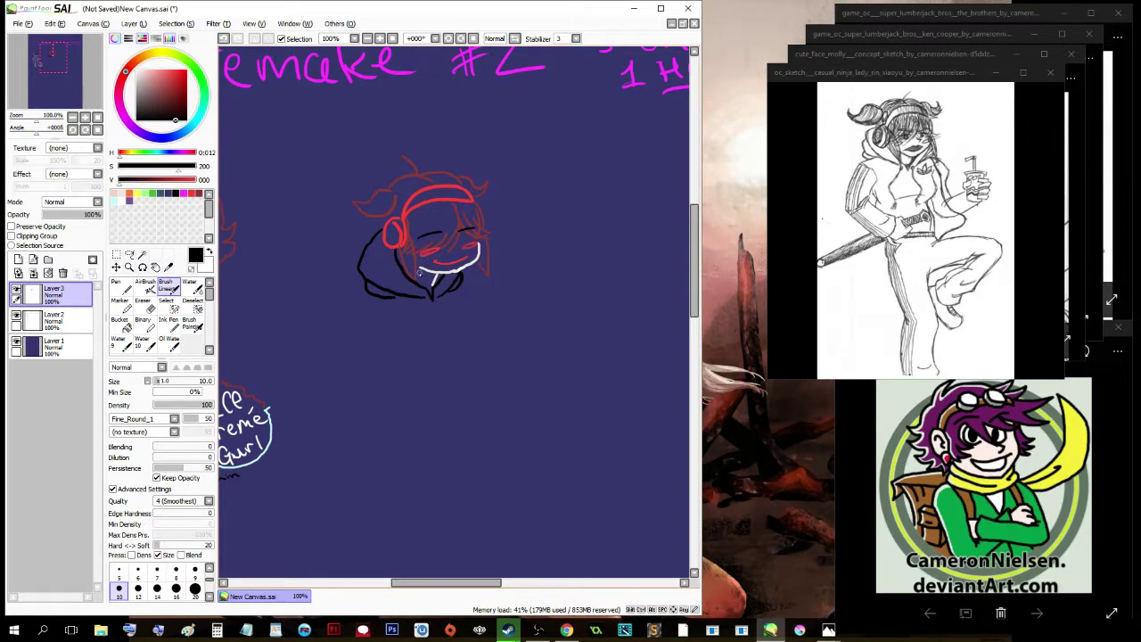
Draw green eyes on the face and add the eyebrows and nose in black
click(147, 193)
click(153, 194)
mouse_move(431, 235)
mouse_down()
mouse_move(457, 251)
mouse_move(443, 223)
mouse_move(472, 217)
mouse_up()
click(176, 193)
key(ctrl+z)
click(198, 193)
key(ctrl+z)
click(175, 194)
click(223, 38)
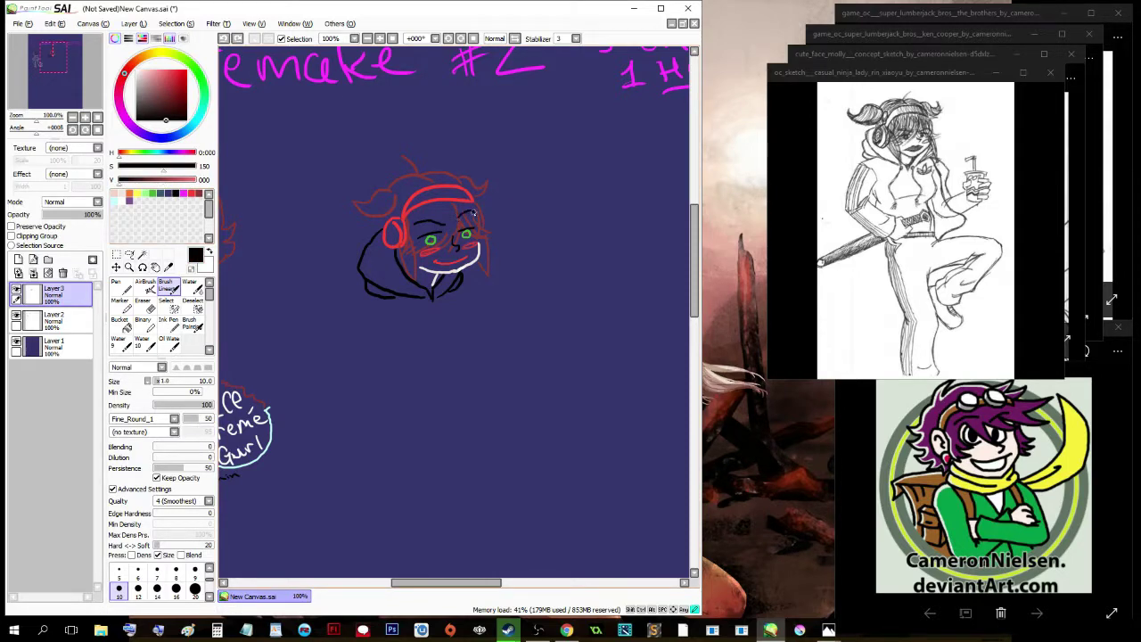
Draw the jacket front and lowered sleeve in black, adding white sleeve stripes and a small chest logo
drag(429, 300, 415, 334)
drag(435, 302, 436, 327)
drag(414, 335, 410, 340)
drag(437, 325, 434, 328)
mouse_move(386, 301)
mouse_down()
mouse_move(360, 358)
mouse_move(390, 386)
mouse_move(408, 322)
mouse_move(382, 317)
mouse_move(363, 381)
mouse_up()
key(x)
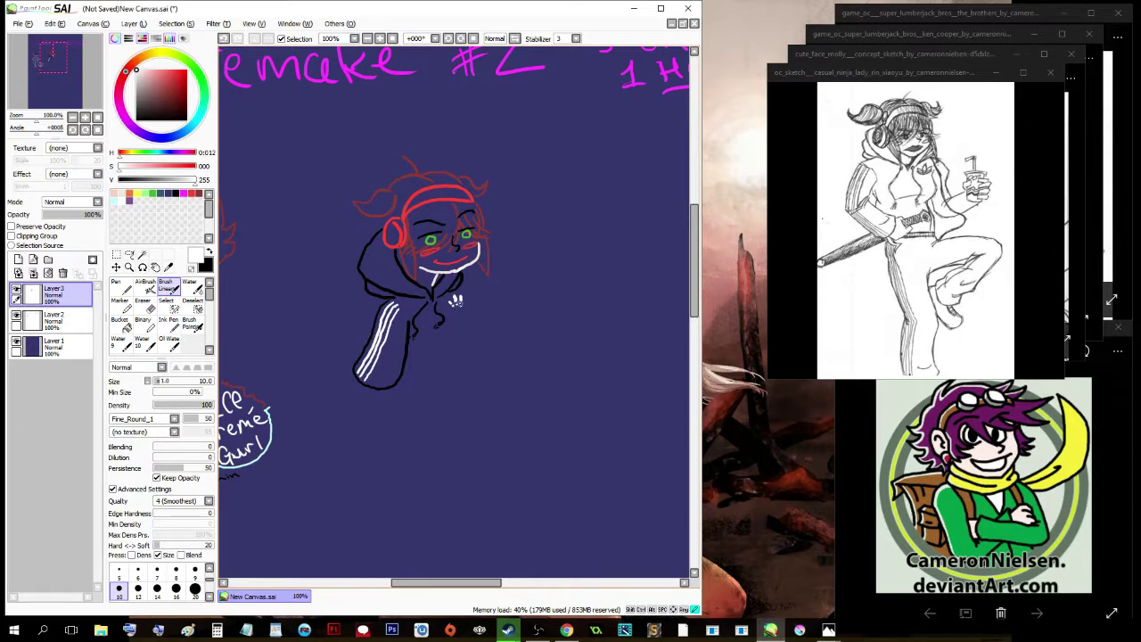
key(x)
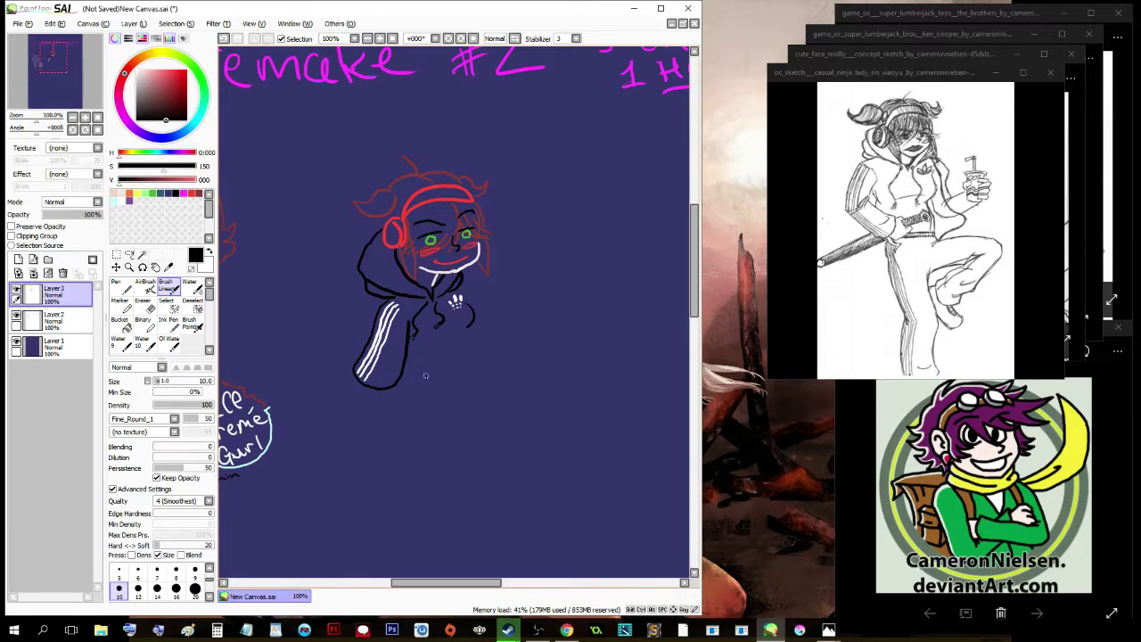
mouse_move(414, 375)
mouse_down()
mouse_move(445, 346)
mouse_move(481, 349)
mouse_up()
drag(411, 337, 416, 376)
key(ctrl+z)
key(ctrl+z)
key(ctrl+z)
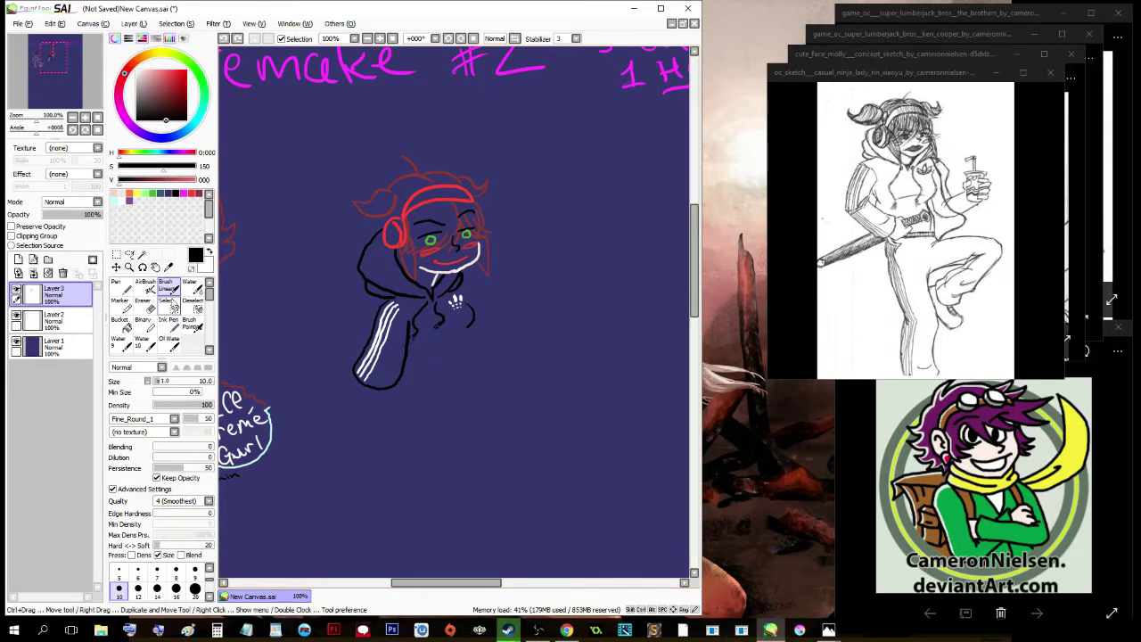
Draw white fingertips poking out of the lowered sleeve's cuff
key(x)
drag(351, 378, 356, 378)
drag(356, 383, 368, 388)
key(x)
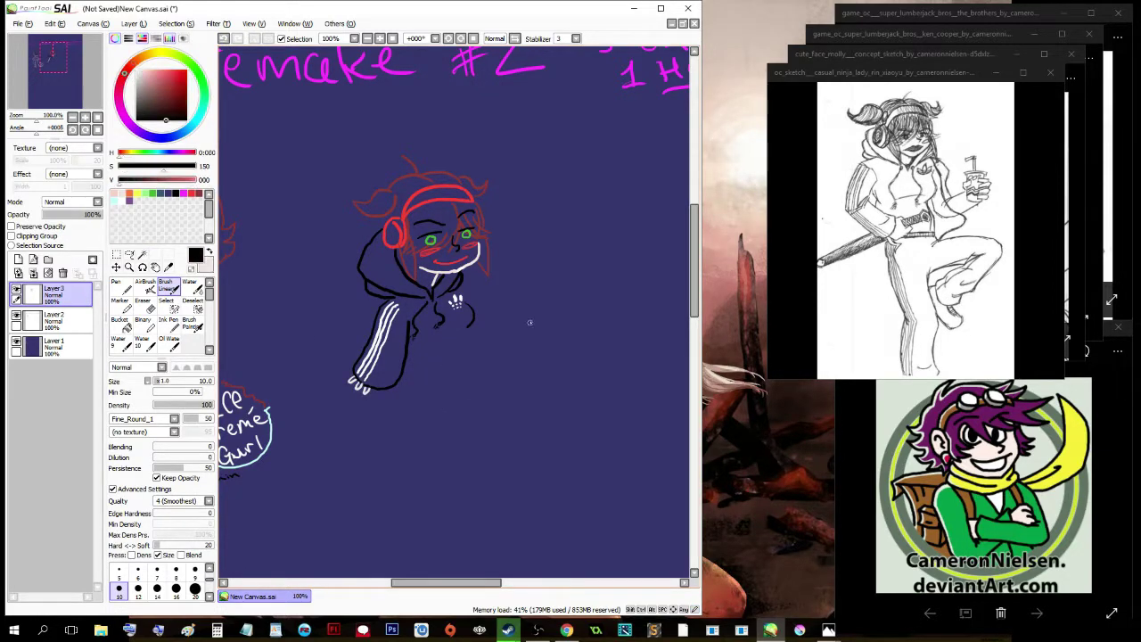
Draw the bent, raised arm in black with a white fist
mouse_move(478, 313)
mouse_down()
mouse_move(509, 282)
mouse_move(500, 344)
mouse_move(525, 303)
mouse_move(513, 289)
mouse_move(524, 287)
mouse_move(527, 305)
mouse_move(517, 315)
mouse_move(533, 282)
mouse_up()
key(x)
key(x)
Draw an upright katana in the raised fist with a yellow guard and pommel and a long white blade
click(137, 194)
key(x)
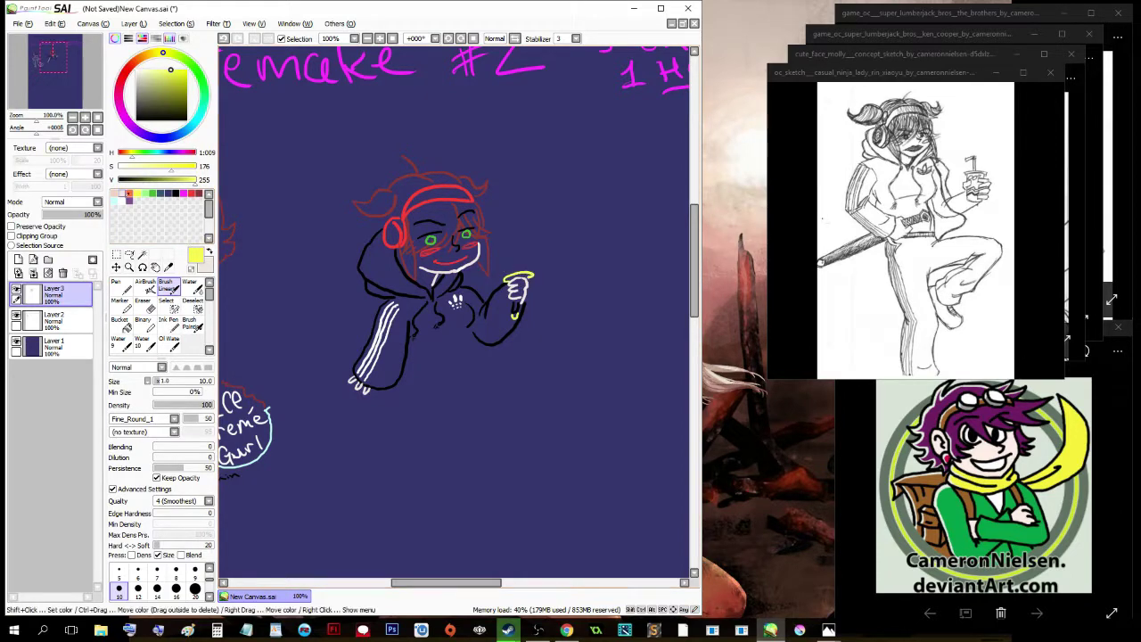
mouse_move(492, 116)
mouse_down()
mouse_move(520, 227)
mouse_move(522, 274)
mouse_move(504, 185)
mouse_move(510, 272)
mouse_up()
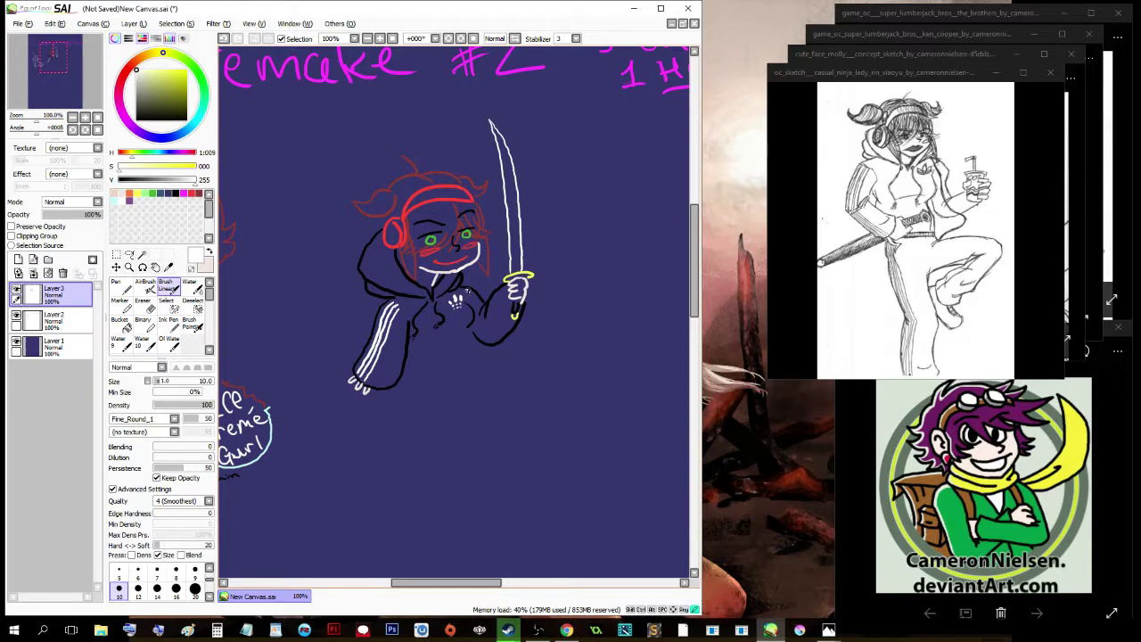
Add white stripes along the raised sleeve, undoing the poor strokes
mouse_move(493, 343)
mouse_down()
mouse_move(516, 319)
mouse_move(500, 330)
mouse_move(510, 310)
mouse_up()
key(ctrl+z)
key(ctrl+z)
Sketch the jacket's torso in black, undoing and redrawing the poor strokes
alt+click(503, 288)
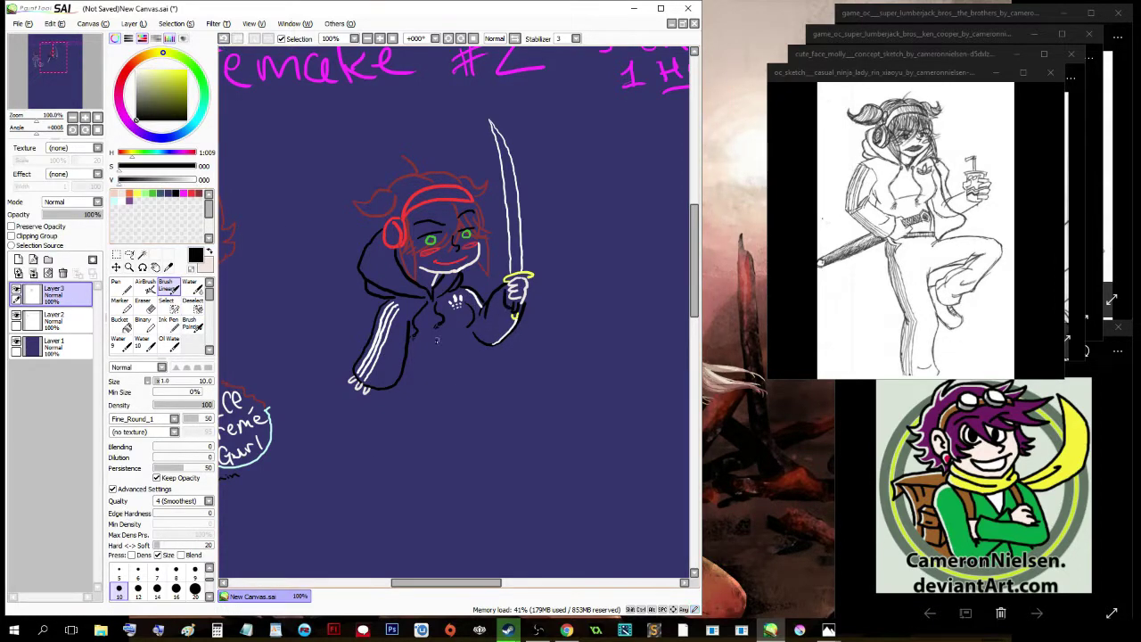
mouse_move(419, 375)
mouse_down()
mouse_move(475, 326)
mouse_move(414, 371)
mouse_move(469, 359)
mouse_move(437, 331)
mouse_up()
mouse_move(436, 338)
mouse_down()
mouse_move(397, 333)
mouse_move(422, 339)
mouse_move(417, 314)
mouse_move(445, 347)
mouse_up()
key(ctrl+z)
key(ctrl+z)
key(ctrl+z)
key(ctrl+z)
key(ctrl+z)
key(Delete)
key(ctrl+z)
Erase stray line ends around the jacket's lower edge and tidy the black hem line
key(e)
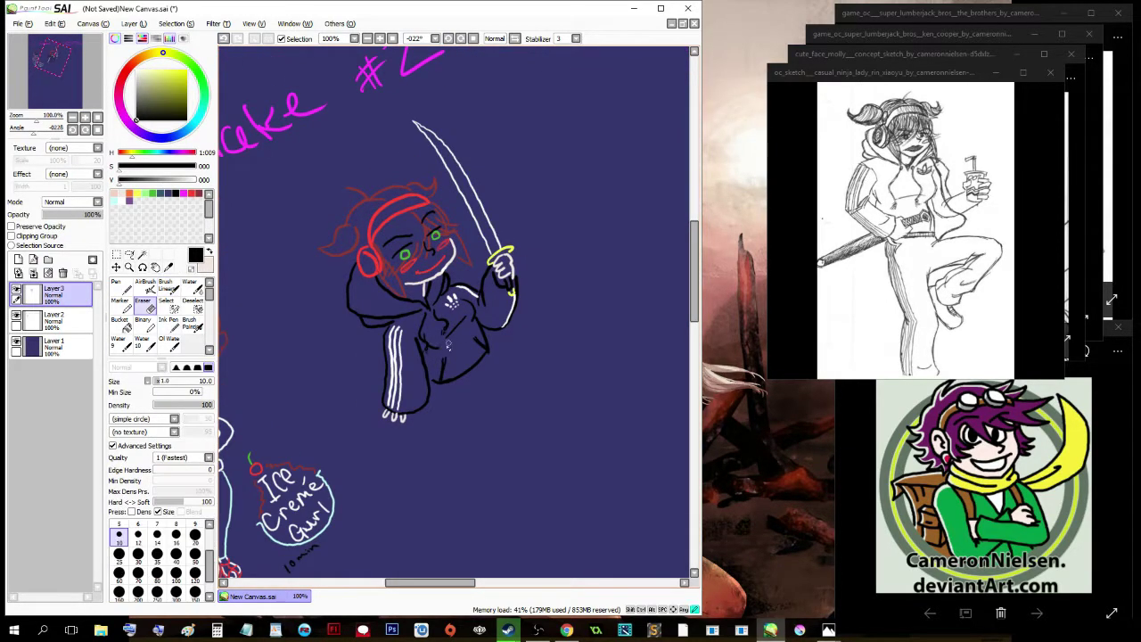
key(b)
key(Home)
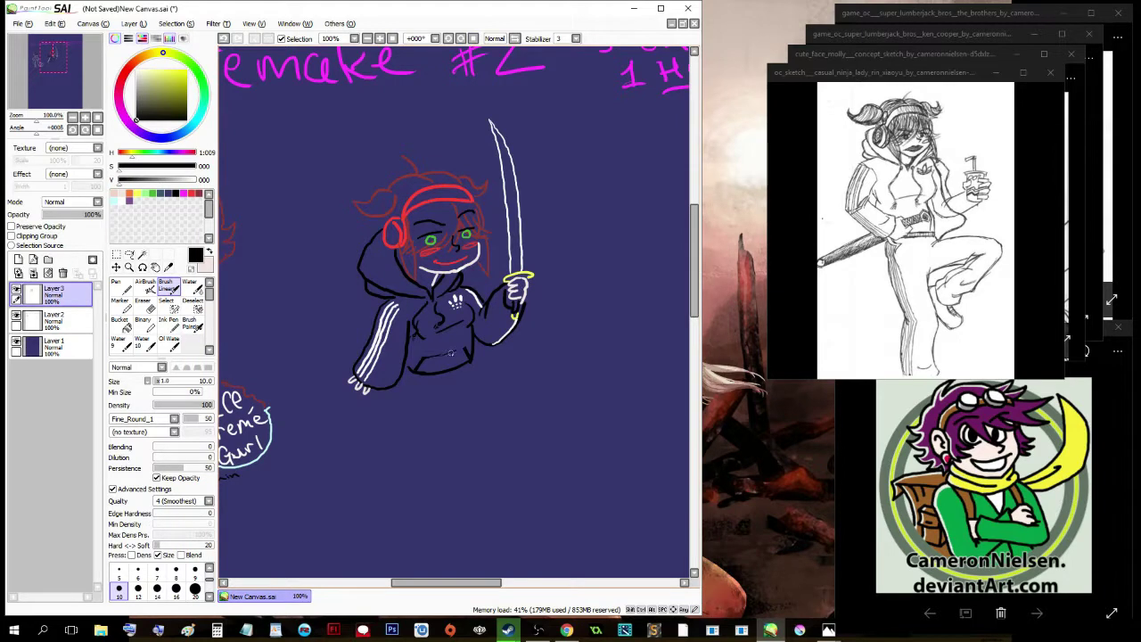
key(e)
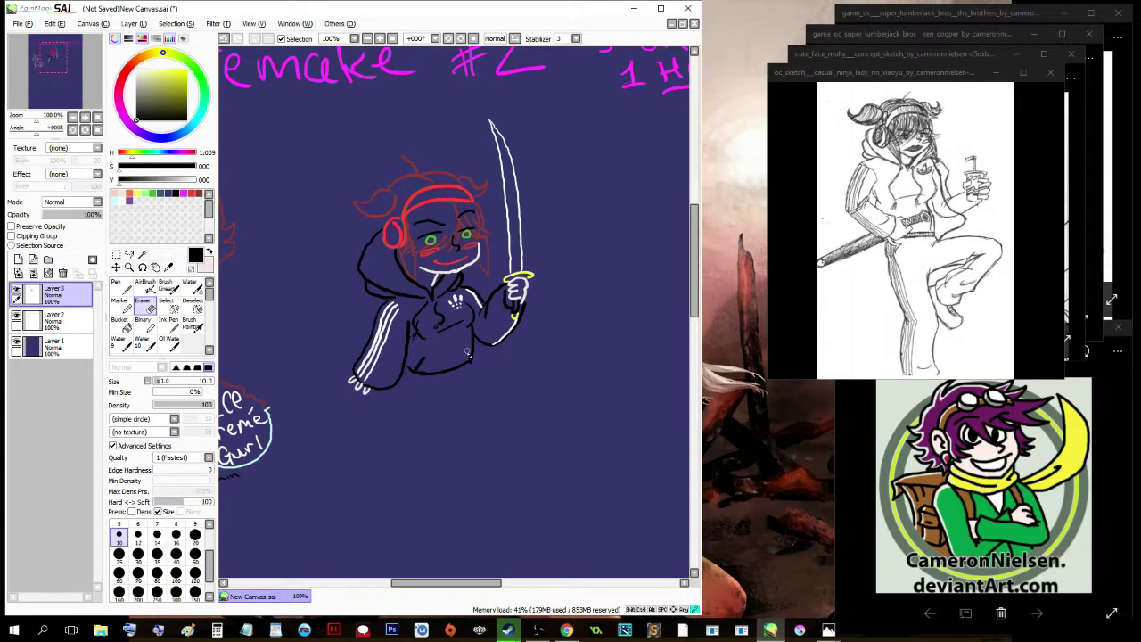
key(b)
key(e)
key(b)
key(e)
key(b)
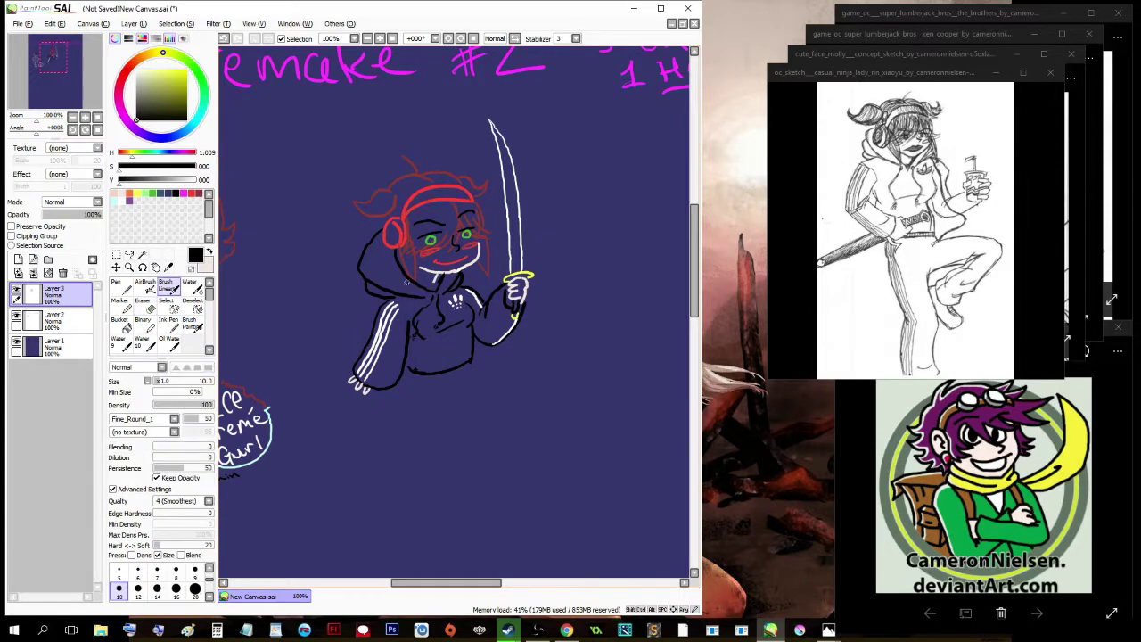
Draw the standing leg and the raised bent leg in black, with white stripes down the standing leg
key(x)
key(x)
mouse_move(412, 375)
mouse_down()
mouse_move(397, 452)
mouse_move(440, 397)
mouse_move(502, 399)
mouse_up()
mouse_move(450, 389)
mouse_down()
mouse_move(491, 389)
mouse_move(481, 424)
mouse_up()
key(x)
mouse_move(419, 376)
mouse_down()
mouse_move(402, 460)
mouse_move(416, 406)
mouse_up()
key(x)
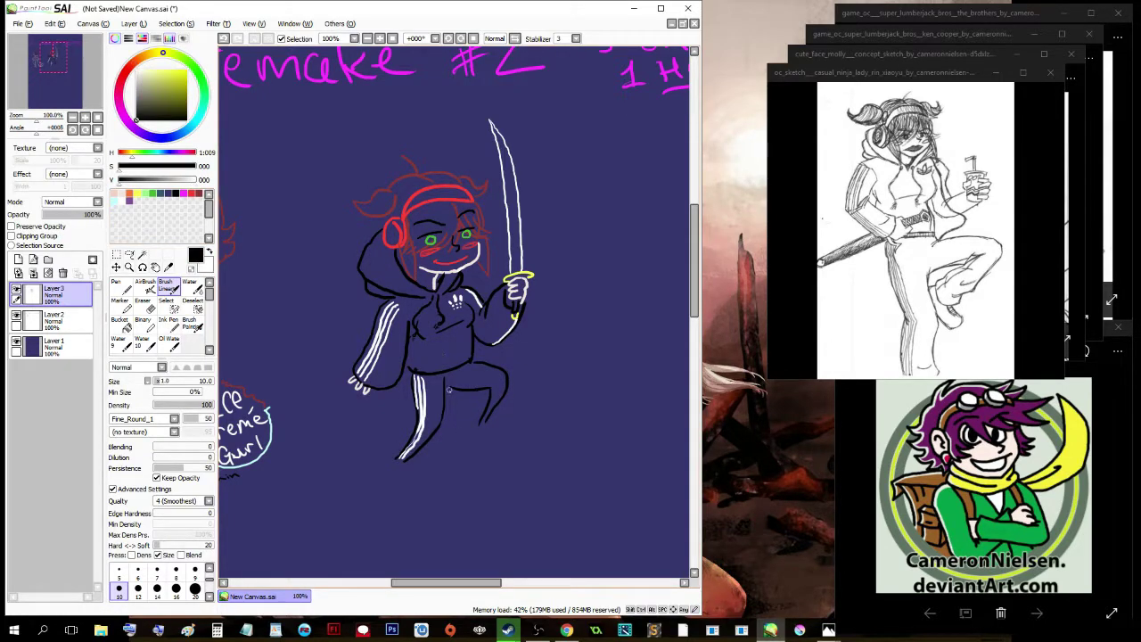
Erase the stray line ends on the raised leg and close its trouser cuff in black
key(e)
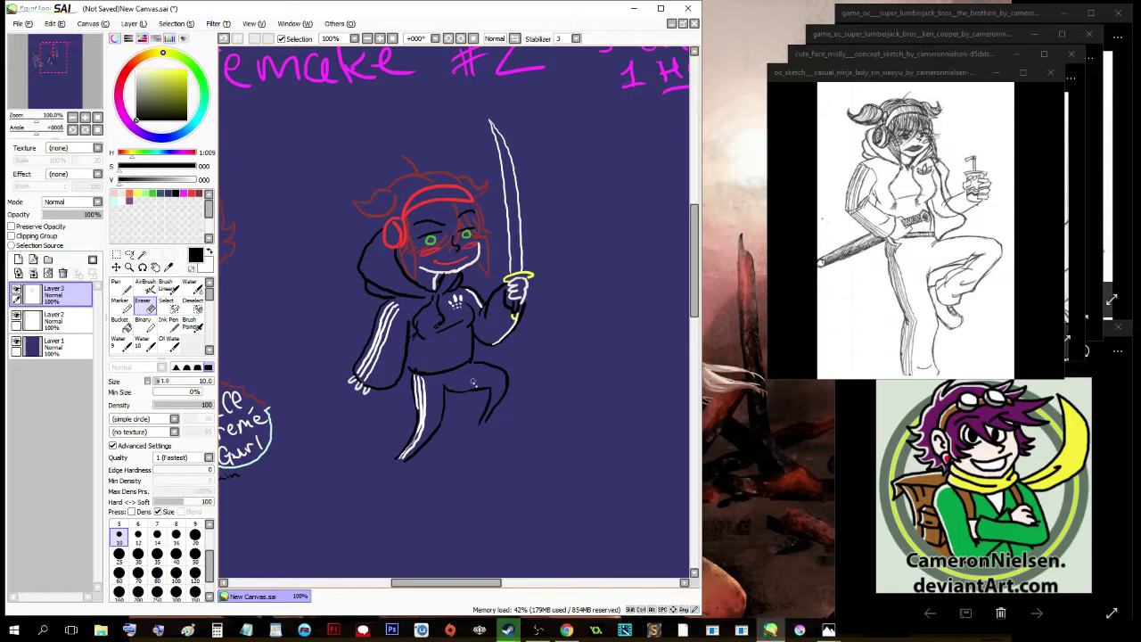
key(b)
key(e)
mouse_move(487, 416)
mouse_down()
mouse_move(479, 426)
mouse_move(486, 419)
mouse_up()
key(b)
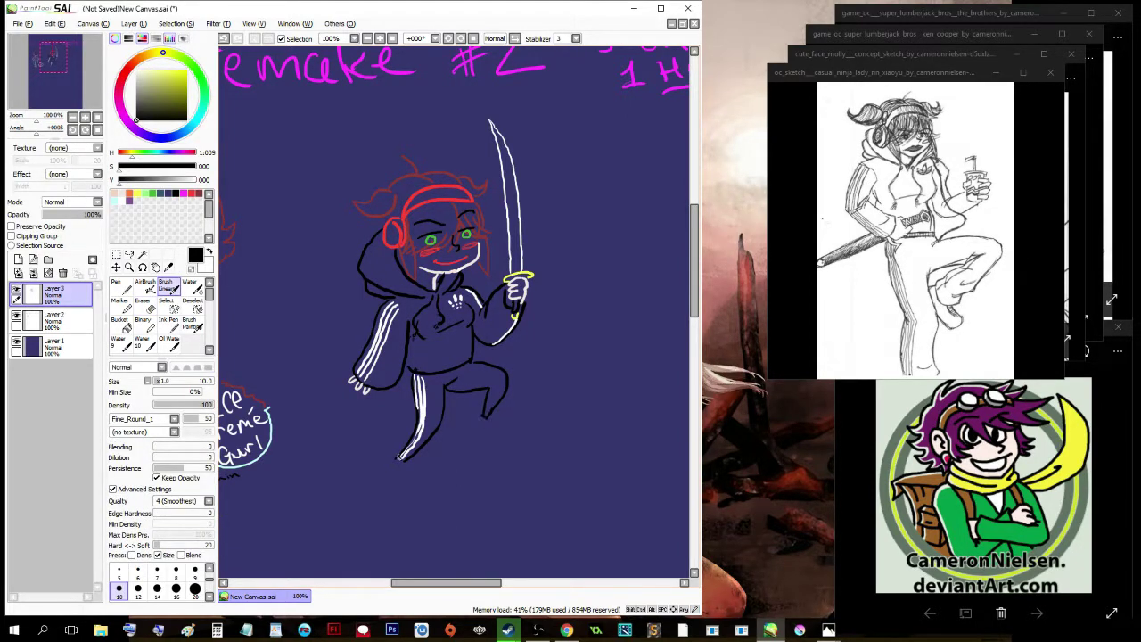
Draw red sneakers with white socks and soles on both feet
click(192, 193)
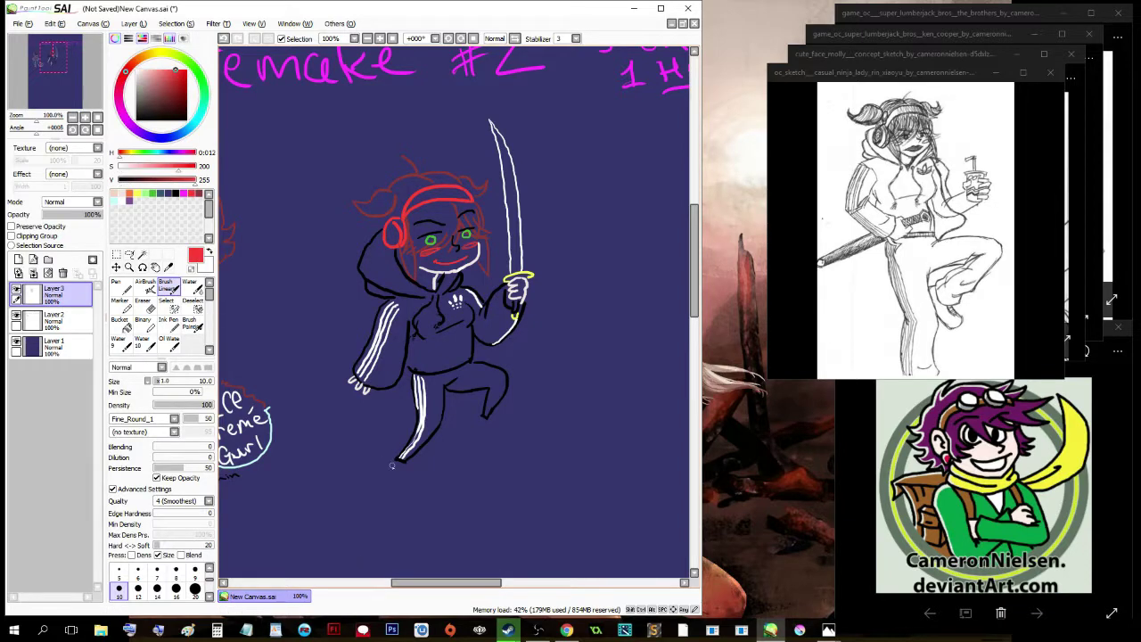
click(209, 251)
drag(393, 460, 404, 468)
key(x)
drag(480, 419, 490, 423)
mouse_move(389, 463)
mouse_down()
mouse_move(386, 492)
mouse_move(398, 472)
mouse_up()
mouse_move(477, 423)
mouse_down()
mouse_move(475, 434)
mouse_move(499, 423)
mouse_move(500, 435)
mouse_up()
key(x)
mouse_move(386, 463)
mouse_down()
mouse_move(382, 493)
mouse_move(398, 481)
mouse_up()
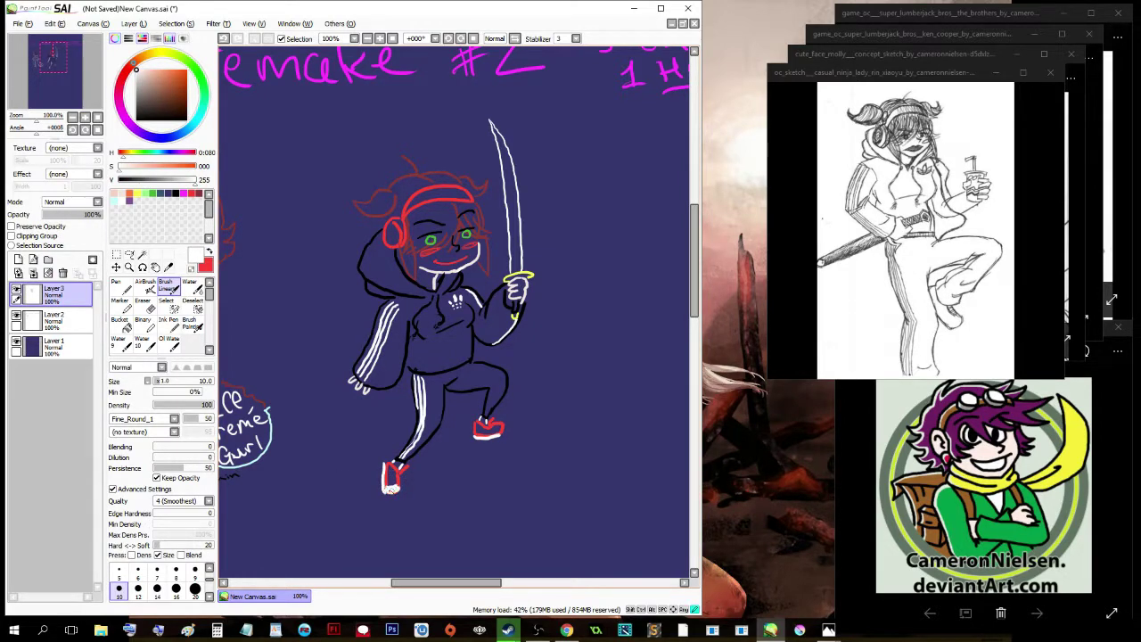
drag(500, 435, 490, 438)
Write the character name "Rin Xiaoyu" in red on two lines beside the raised leg
key(x)
mouse_move(535, 369)
mouse_down()
mouse_move(547, 393)
mouse_move(570, 394)
mouse_move(540, 419)
mouse_move(547, 433)
mouse_up()
mouse_move(549, 403)
mouse_down()
mouse_move(538, 433)
mouse_move(585, 425)
mouse_up()
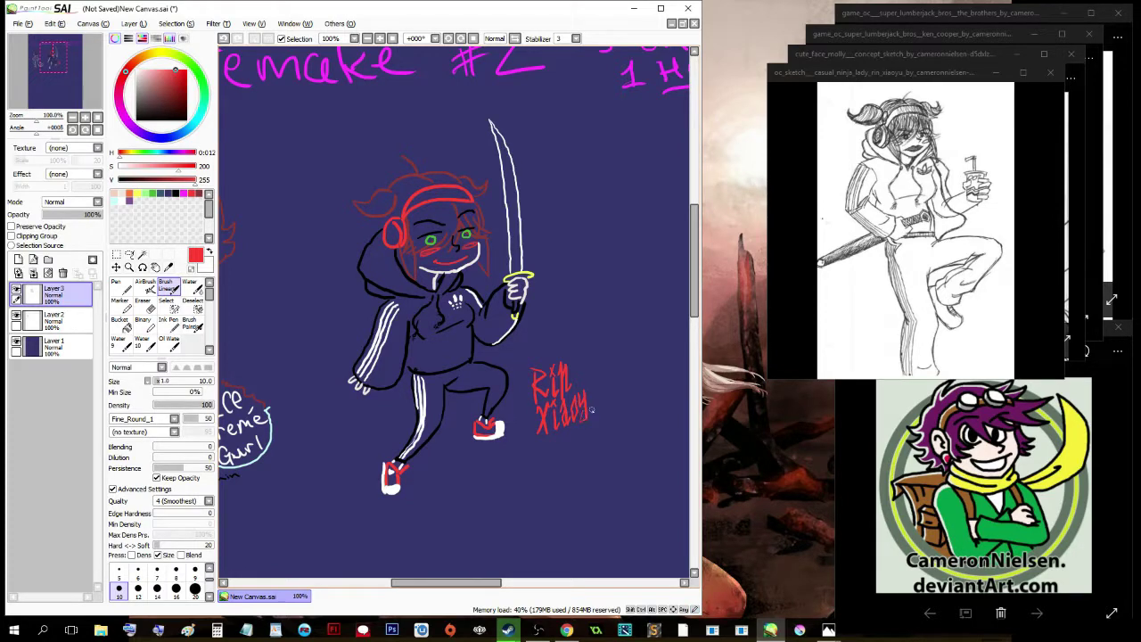
Select the word "Xiaoyu" and shift it slightly down and left beneath "Rin"
click(129, 255)
mouse_move(600, 383)
mouse_down()
mouse_move(589, 384)
mouse_move(599, 385)
mouse_up()
drag(571, 410, 562, 418)
key(ctrl+t)
key(Return)
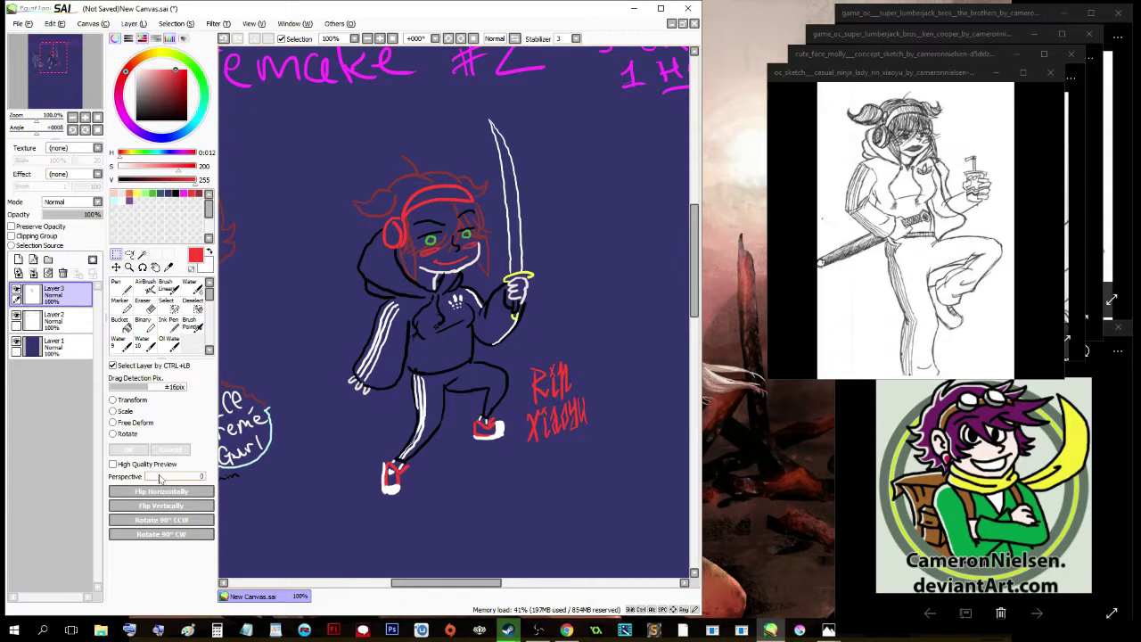
Add red accent strokes around the name and write "20 min" beneath it in black
key(b)
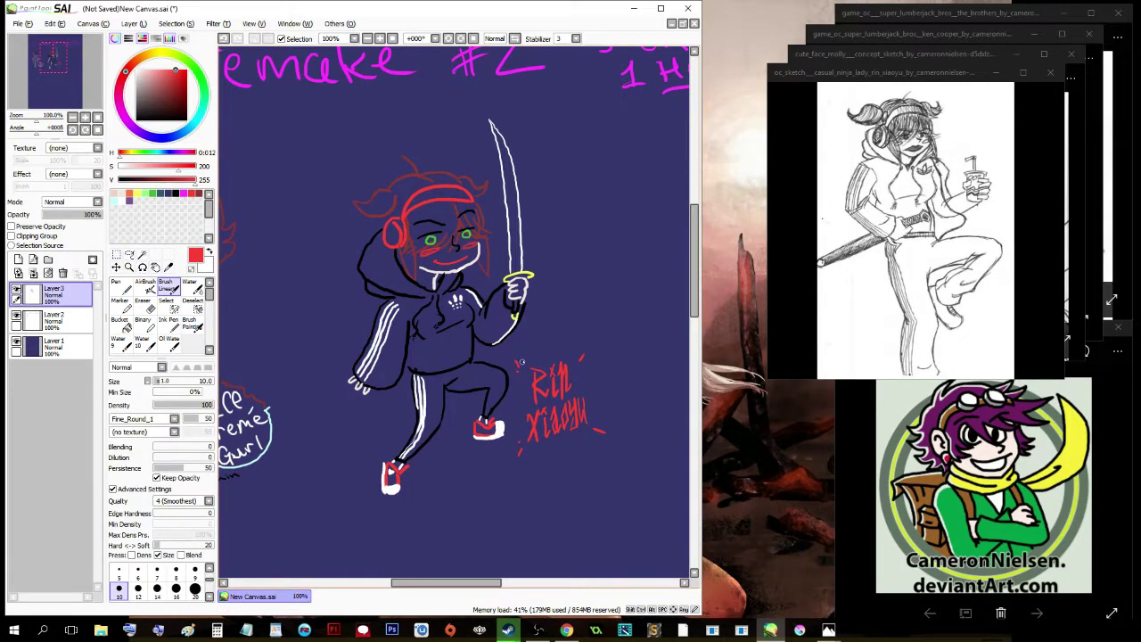
key(ctrl+z)
click(179, 193)
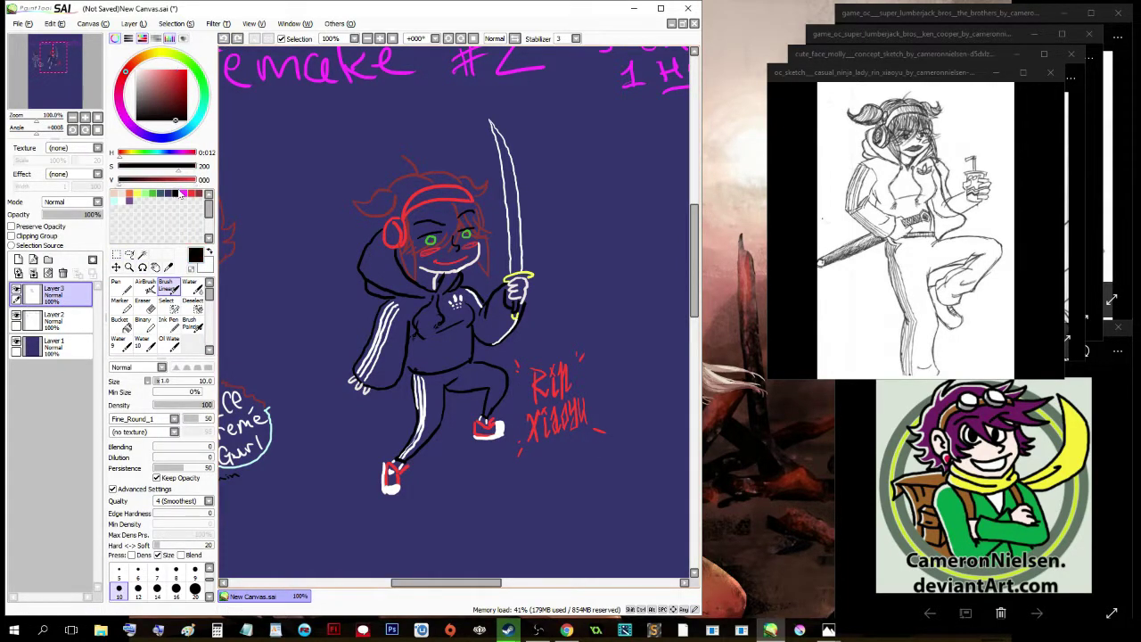
drag(433, 584, 431, 584)
drag(518, 466, 530, 467)
drag(537, 473, 546, 472)
drag(553, 470, 560, 469)
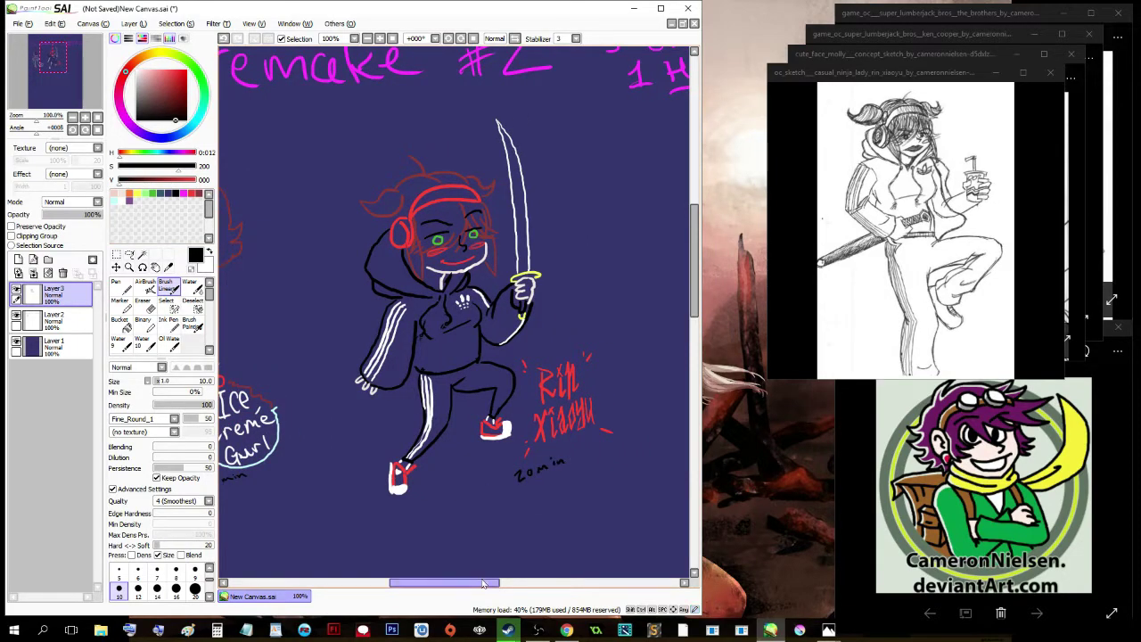
Bring up the goggled face sketch as reference and draw the third character's magenta fringe on blank canvas
drag(437, 584, 376, 584)
scroll(455, 312, right, 5)
click(931, 57)
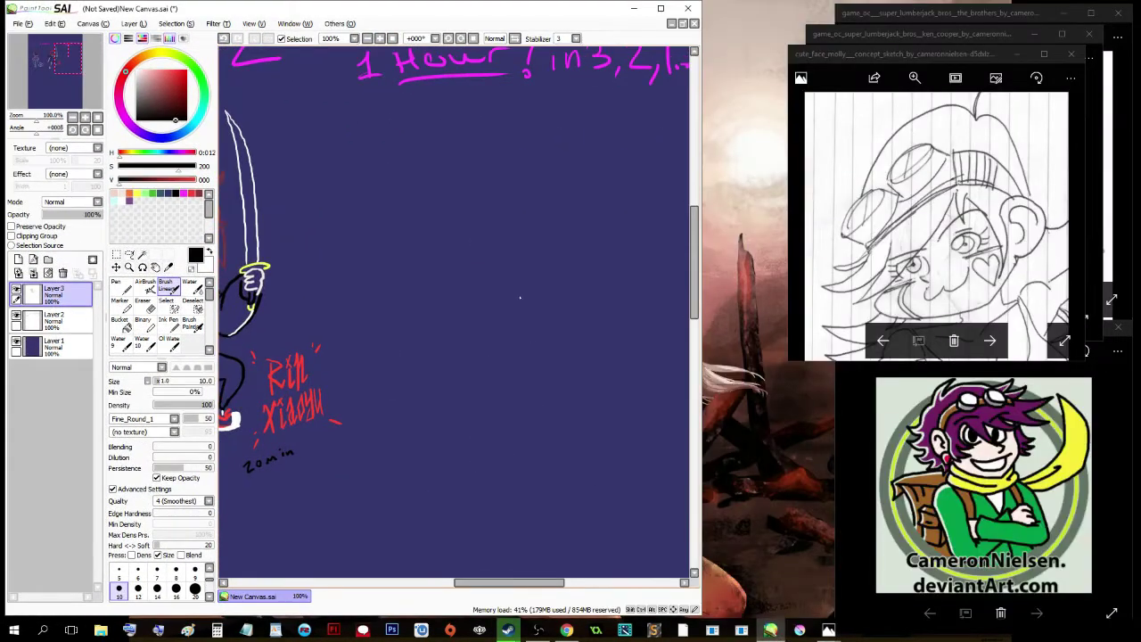
click(482, 588)
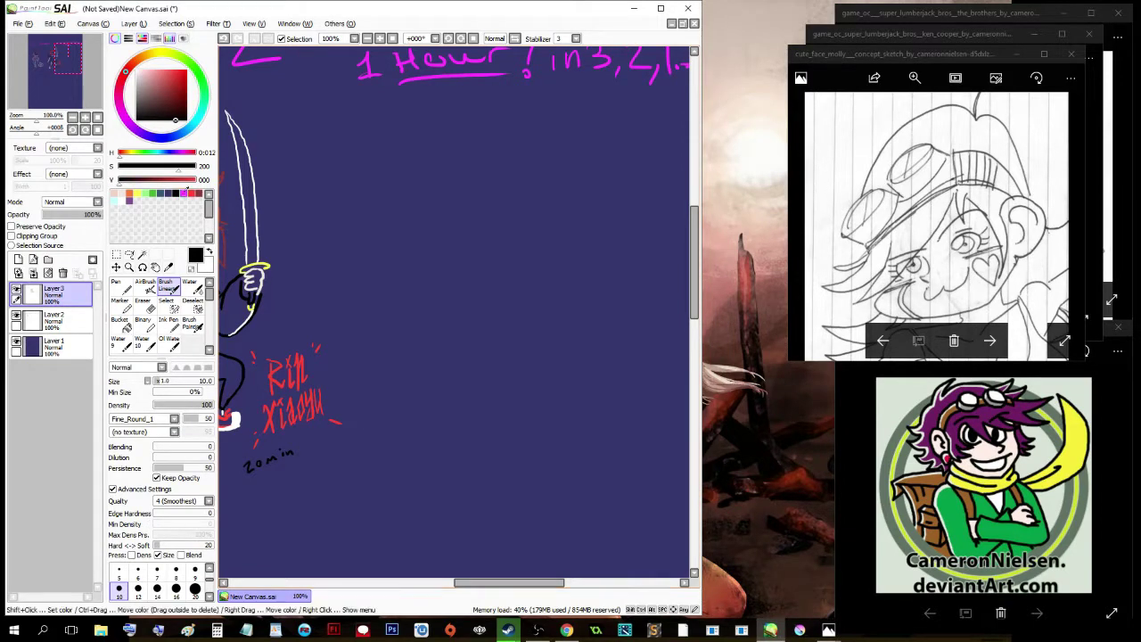
click(184, 194)
mouse_move(484, 211)
mouse_down()
mouse_move(445, 241)
mouse_move(447, 212)
mouse_move(516, 223)
mouse_up()
Draw a filled red heart on the cheek and a small w-shaped red mouth beside it
click(192, 193)
click(183, 194)
click(192, 194)
drag(490, 256, 494, 255)
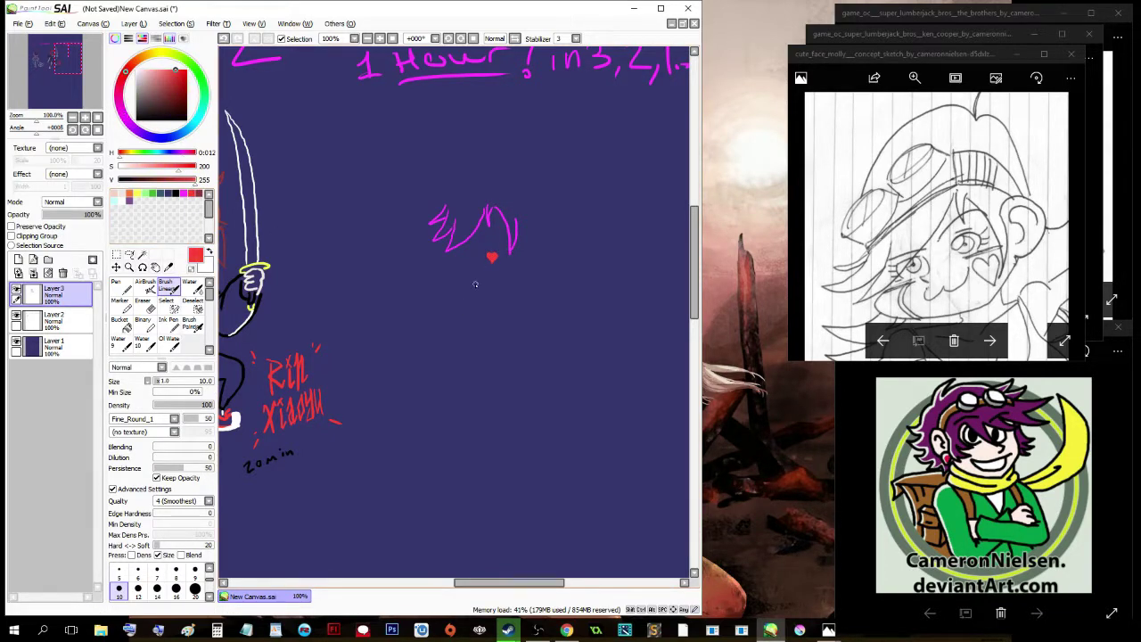
drag(461, 257, 477, 260)
key(ctrl+z)
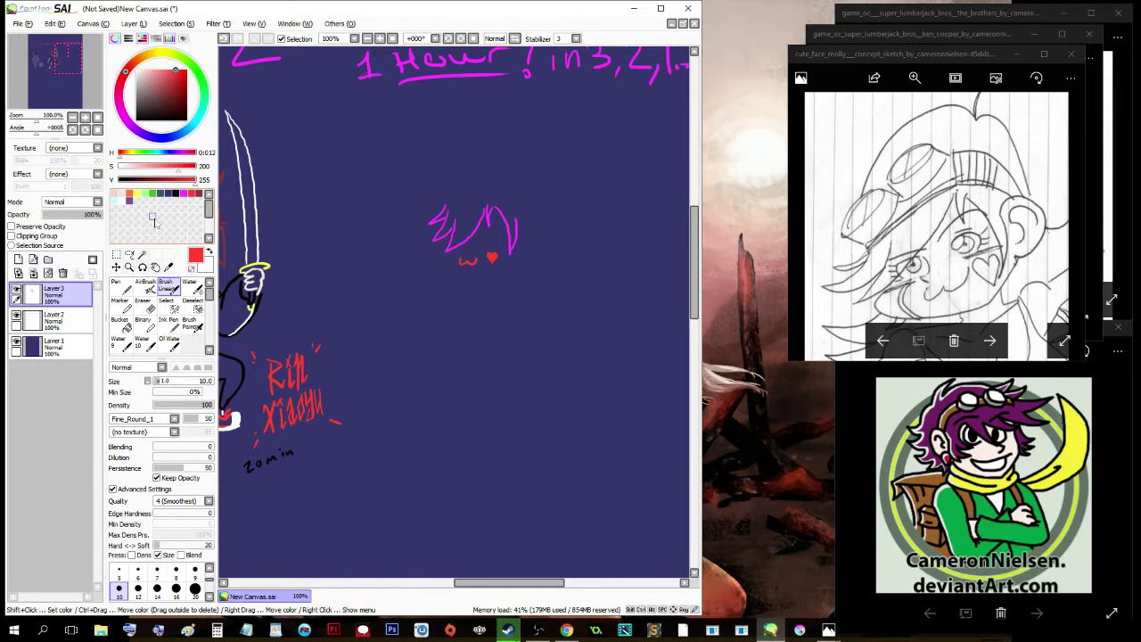
Draw the upper eyelids, lashes and a brow in black under the magenta fringe
click(137, 193)
click(191, 193)
click(152, 194)
click(176, 193)
mouse_move(479, 236)
mouse_down()
mouse_move(491, 243)
mouse_move(448, 234)
mouse_move(498, 239)
mouse_up()
key(ctrl+z)
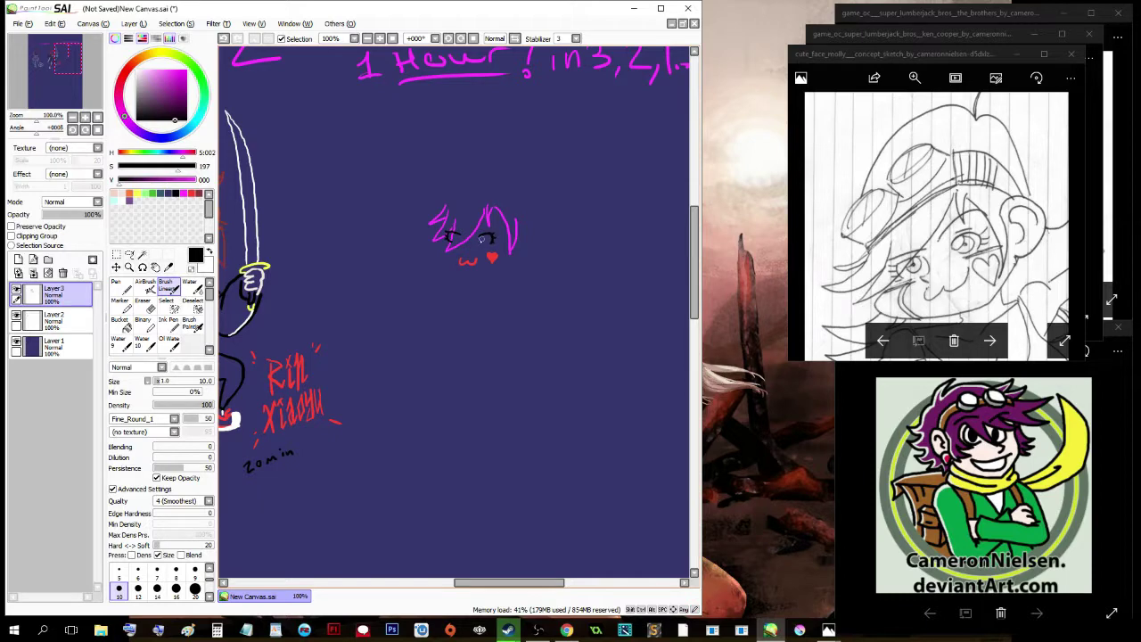
drag(482, 225, 493, 229)
Outline the chin and ear in white, undoing the poor strokes, and add the black detail inside the ear
right_click(259, 287)
mouse_move(441, 240)
mouse_down()
mouse_move(439, 269)
mouse_move(514, 255)
mouse_move(438, 243)
mouse_move(444, 277)
mouse_move(434, 264)
mouse_move(482, 274)
mouse_move(523, 239)
mouse_up()
key(ctrl+z)
key(ctrl+z)
key(ctrl+z)
key(ctrl+z)
key(ctrl+z)
key(ctrl+z)
click(176, 193)
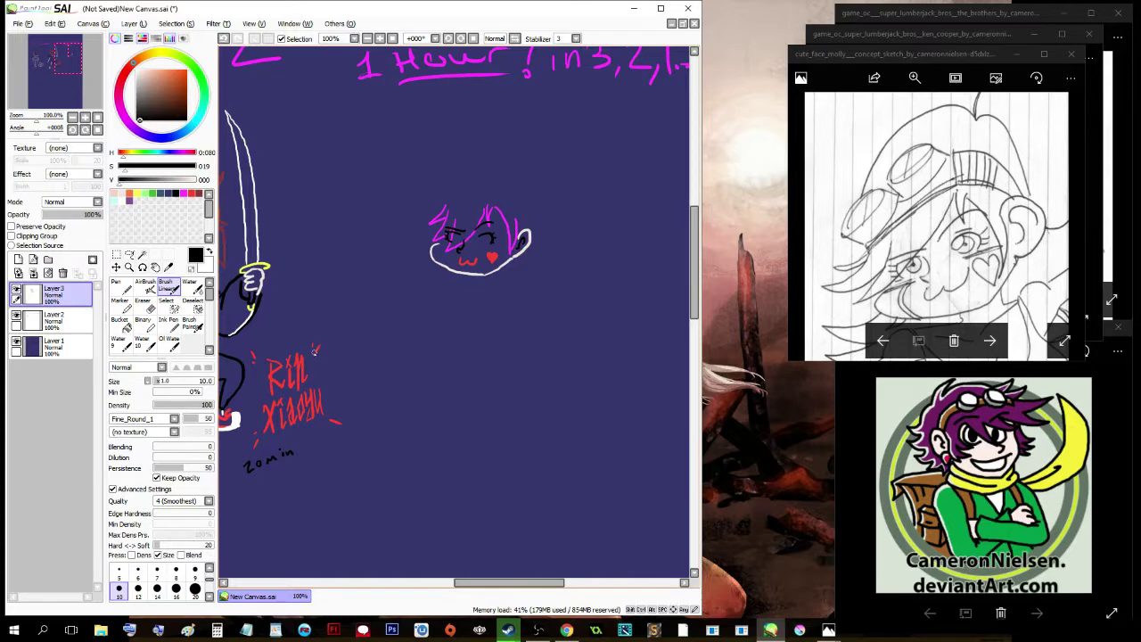
Draw goggles above the fringe with pale blue lenses and a black strap running down to the ear
click(115, 201)
mouse_move(455, 190)
mouse_down()
mouse_move(495, 190)
mouse_move(521, 230)
mouse_up()
click(175, 194)
key(ctrl+z)
drag(498, 187, 521, 229)
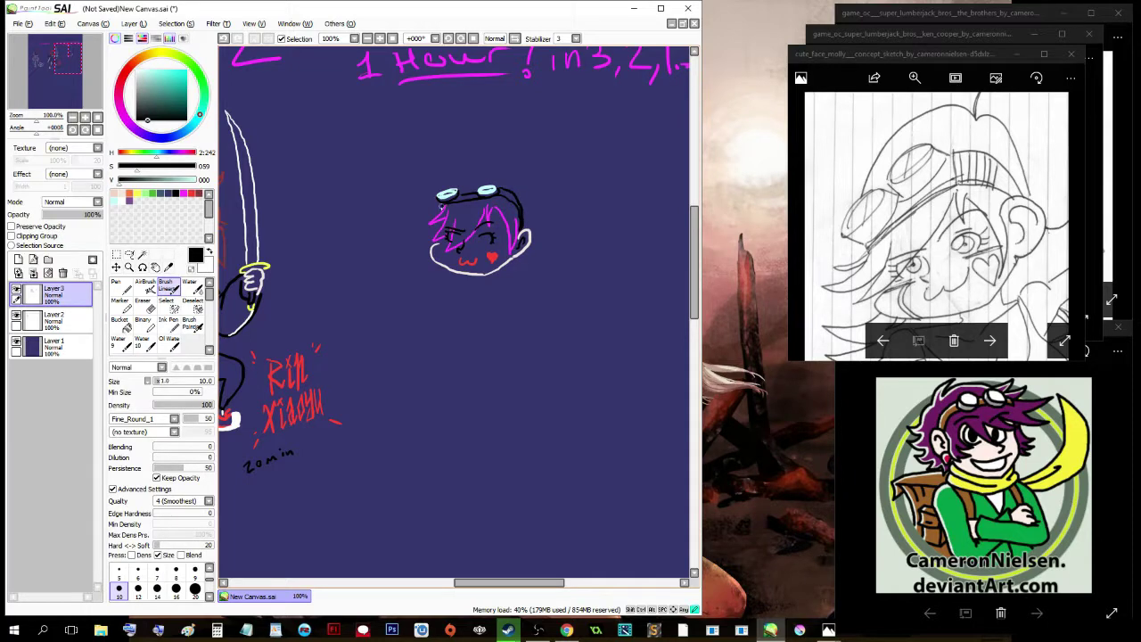
alt+click(439, 198)
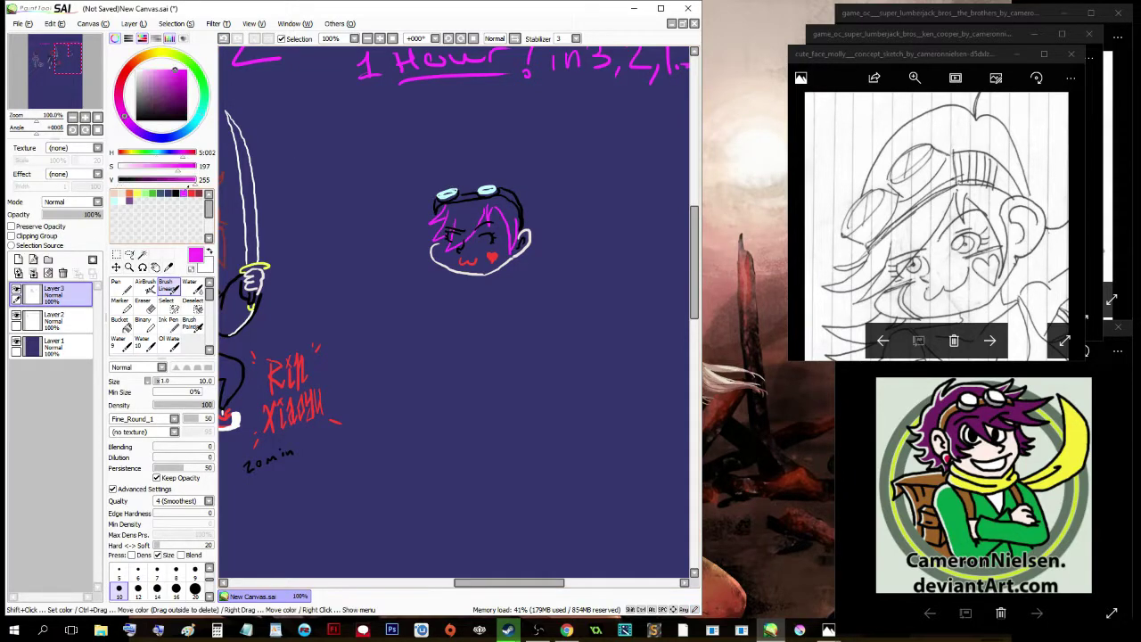
Draw the hair crown above the goggles and spiky tufts on both sides of the chin in magenta
mouse_move(438, 191)
mouse_down()
mouse_move(503, 181)
mouse_move(529, 223)
mouse_up()
drag(506, 173, 517, 163)
drag(429, 269, 449, 290)
mouse_move(526, 250)
mouse_down()
mouse_move(554, 267)
mouse_move(523, 280)
mouse_up()
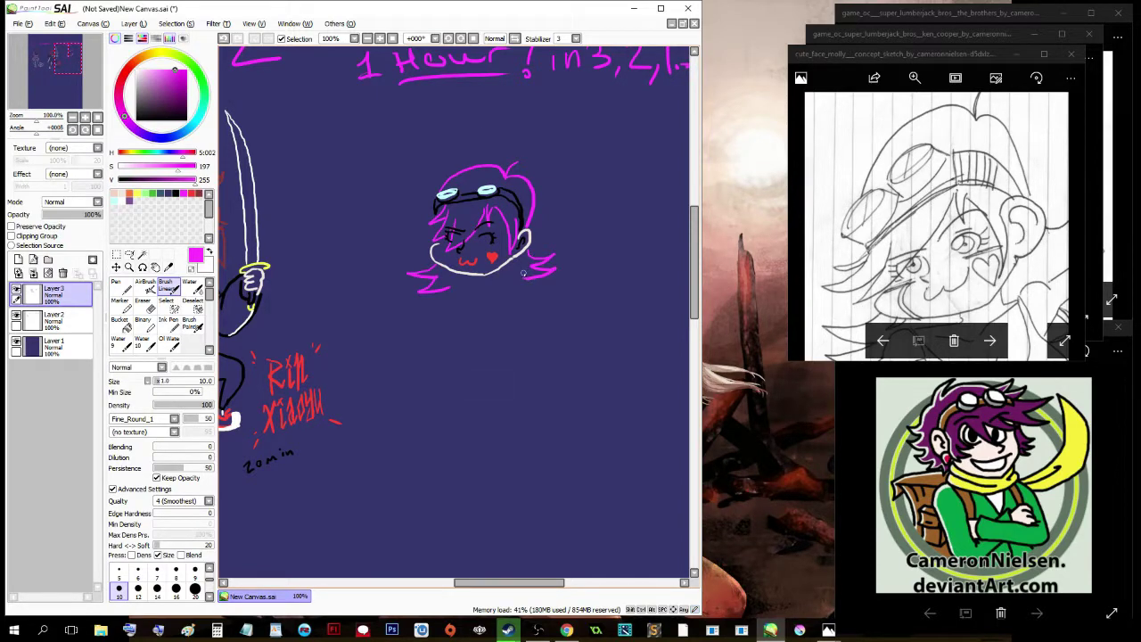
Colour the third character's eyes yellow and add the black pupils
click(148, 205)
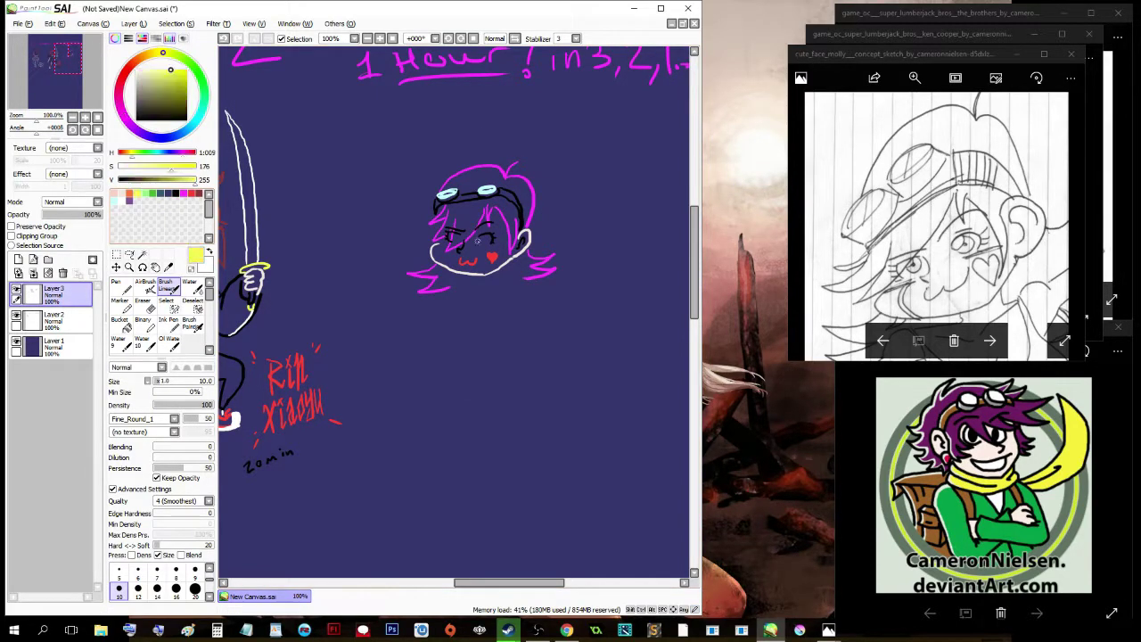
alt+click(455, 237)
click(175, 193)
drag(448, 237, 476, 288)
Draw the neck and first arm in a pale skin tone, undoing the last poor strokes
click(114, 193)
mouse_move(489, 274)
mouse_down()
mouse_move(512, 291)
mouse_move(446, 348)
mouse_up()
drag(451, 348, 463, 313)
mouse_move(509, 289)
mouse_down()
mouse_move(546, 350)
mouse_move(530, 345)
mouse_move(514, 289)
mouse_up()
key(ctrl+z)
key(ctrl+z)
Redraw both arms reaching downward in the pale skin tone, undoing the failed strokes
mouse_move(527, 360)
mouse_down()
mouse_move(504, 297)
mouse_move(491, 396)
mouse_up()
key(ctrl+z)
double_click(449, 38)
double_click(460, 38)
triple_click(460, 38)
key(ctrl+z)
key(ctrl+z)
mouse_move(504, 339)
mouse_down()
mouse_move(427, 278)
mouse_move(419, 332)
mouse_up()
drag(424, 264, 408, 333)
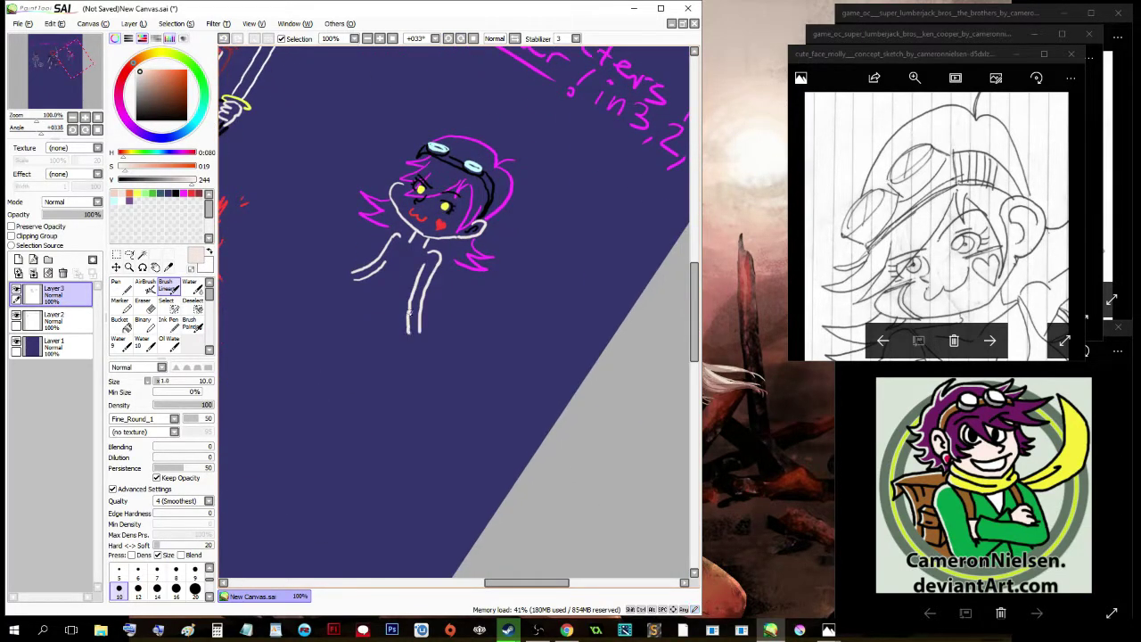
Draw dark red gloves with finger details at the ends of both arms
click(200, 193)
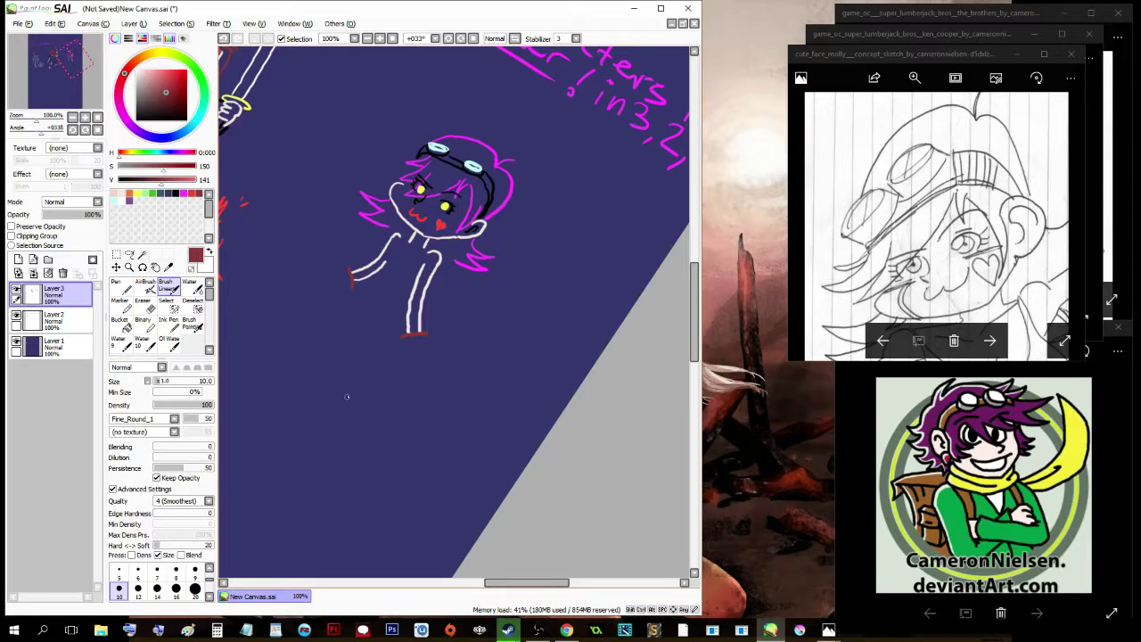
key(Home)
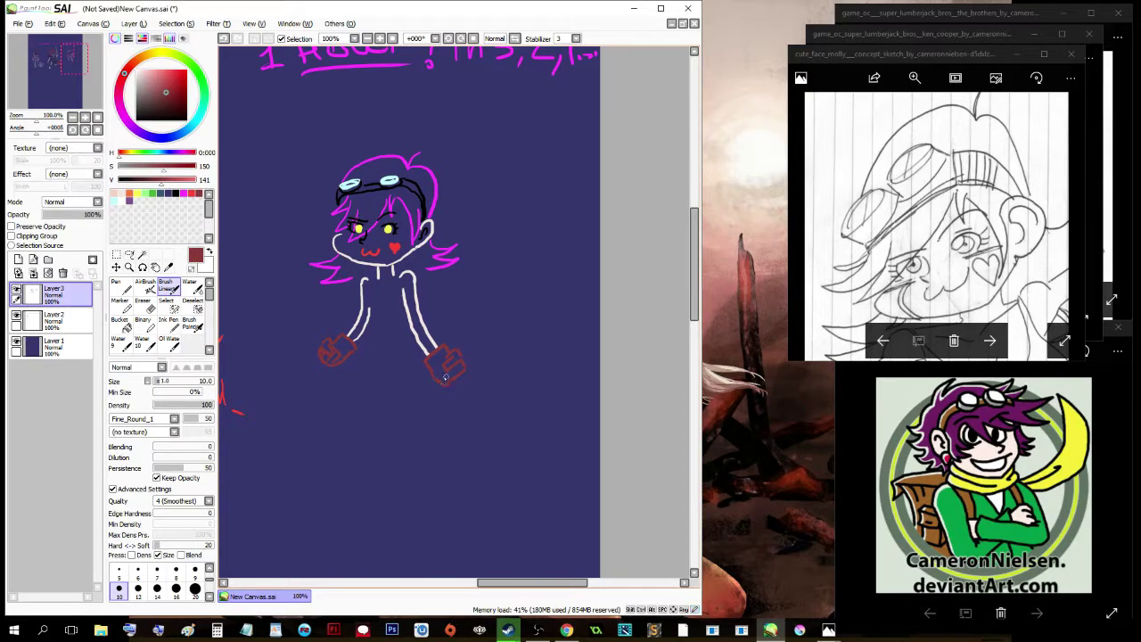
Draw the third character's cropped top in dark teal with pale skin lines at the neckline, undoing the poor strokes
click(159, 194)
drag(373, 292, 376, 310)
mouse_move(384, 295)
mouse_down()
mouse_move(398, 293)
mouse_move(358, 305)
mouse_move(388, 294)
mouse_up()
click(224, 39)
click(122, 193)
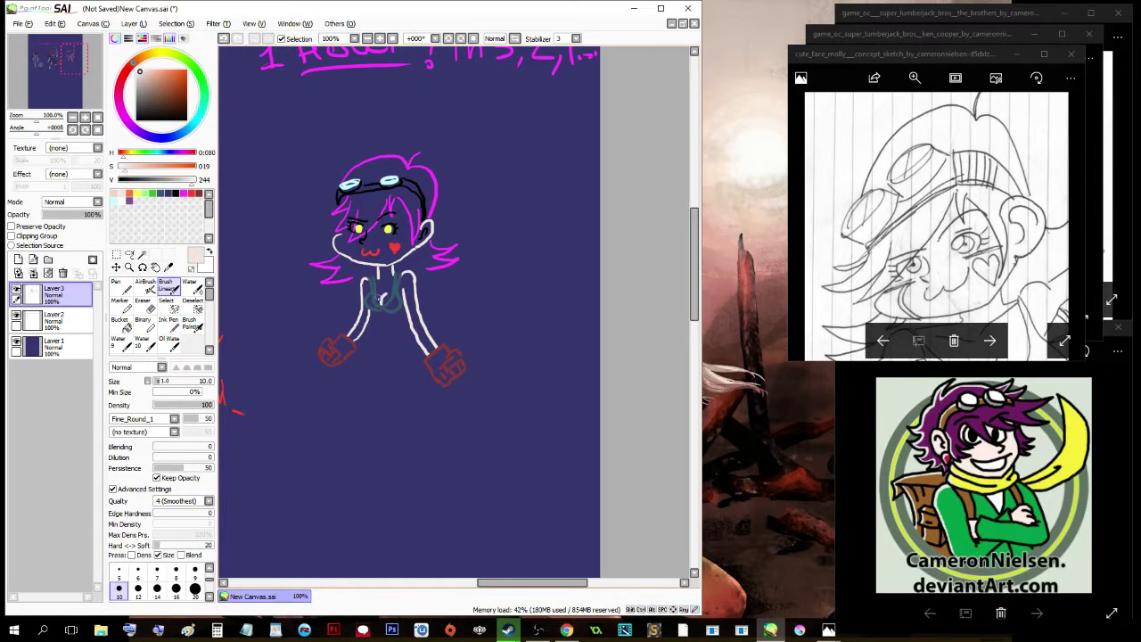
alt+click(375, 303)
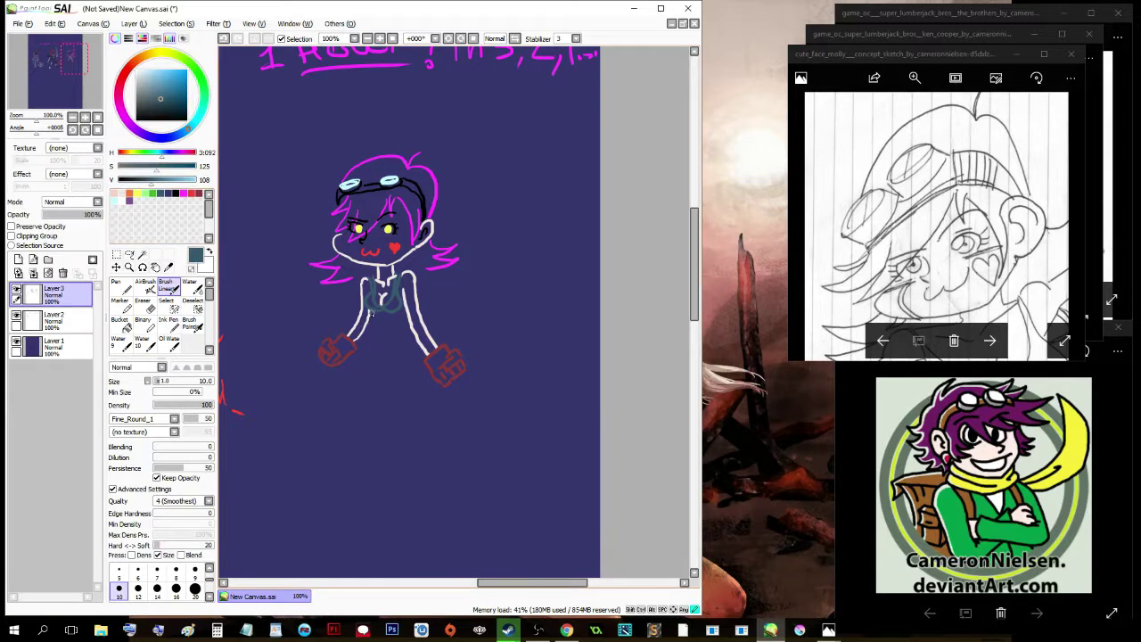
mouse_move(395, 330)
mouse_down()
mouse_move(375, 326)
mouse_move(404, 318)
mouse_up()
key(ctrl+z)
key(ctrl+z)
key(ctrl+z)
Draw both sides of the bare waist in the pale skin tone and add a black navel
key(x)
drag(379, 335, 363, 354)
drag(401, 332, 420, 360)
key(e)
key(v)
key(x)
Outline the hips and both trouser legs in dark teal, undoing the poor stroke
click(210, 252)
drag(382, 456, 350, 371)
drag(418, 362, 432, 460)
drag(389, 395, 426, 460)
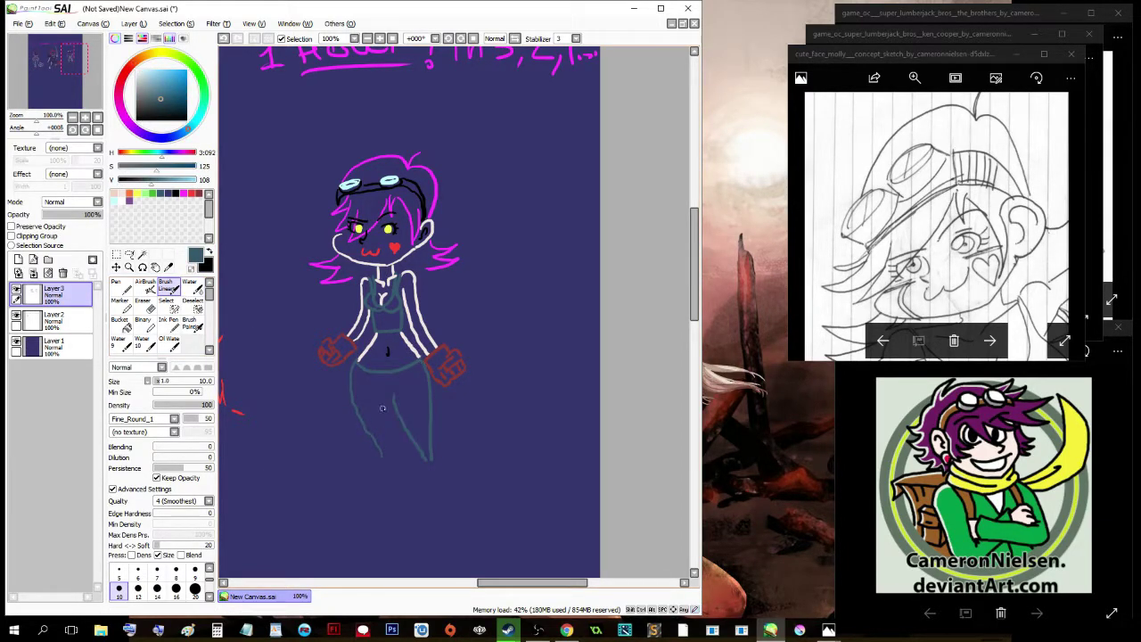
click(224, 41)
Add dark red straps around both legs and recolour the goggle band dark red
click(198, 194)
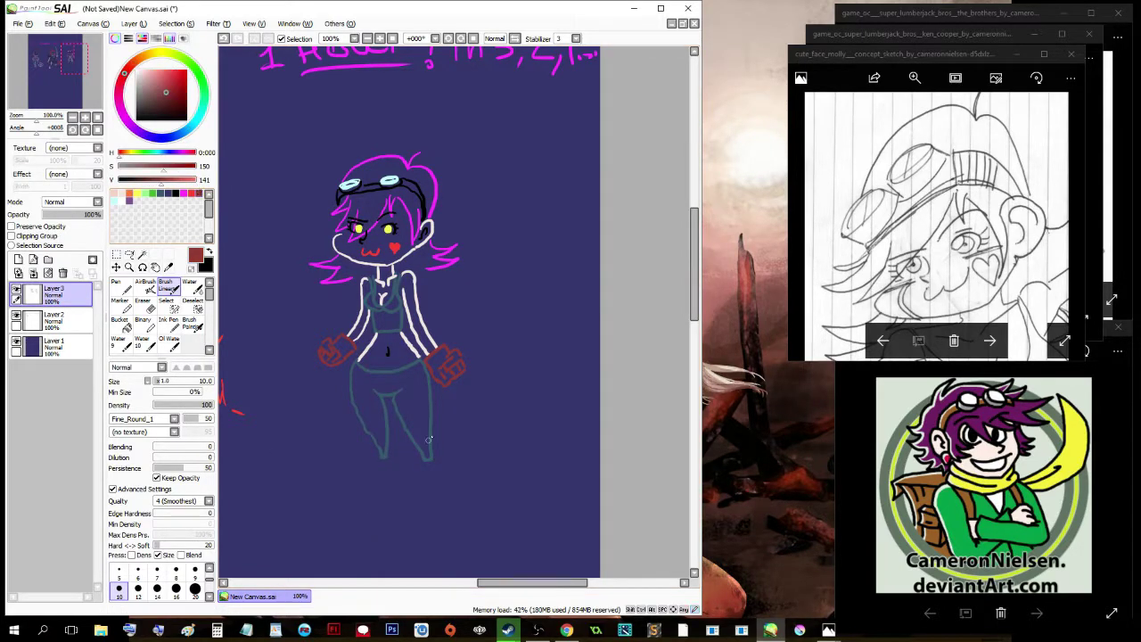
mouse_move(434, 400)
mouse_down()
mouse_move(409, 414)
mouse_move(419, 409)
mouse_move(429, 442)
mouse_up()
mouse_move(403, 181)
mouse_down()
mouse_move(419, 187)
mouse_move(424, 217)
mouse_up()
drag(340, 190, 339, 205)
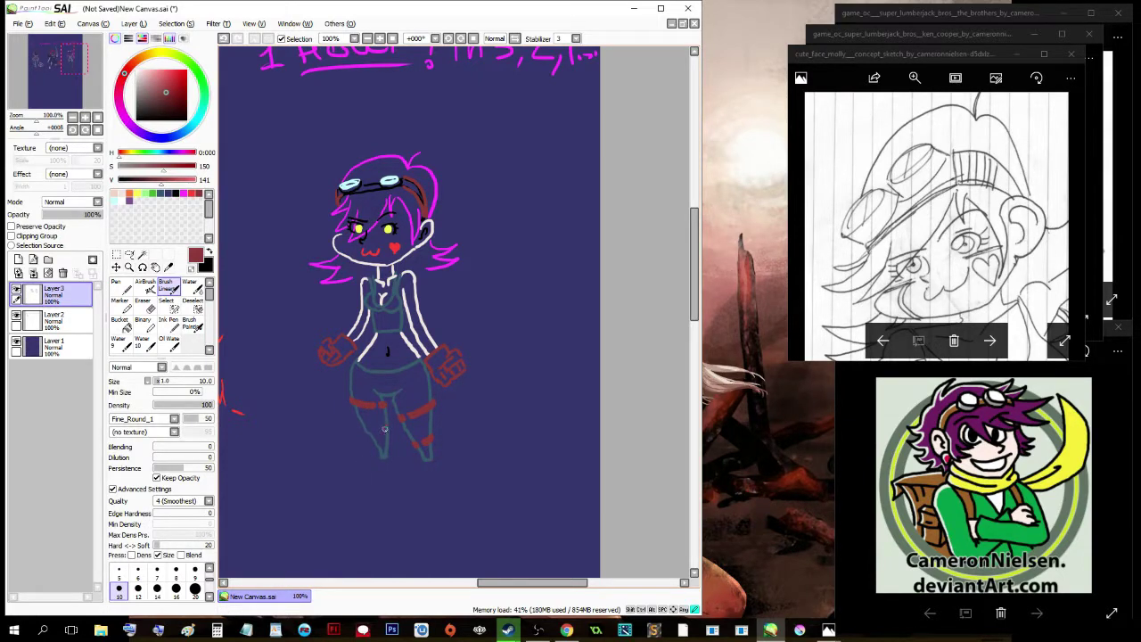
drag(378, 427, 362, 426)
Place yellow buckles on the straps of both legs
right_click(388, 229)
click(377, 404)
click(380, 428)
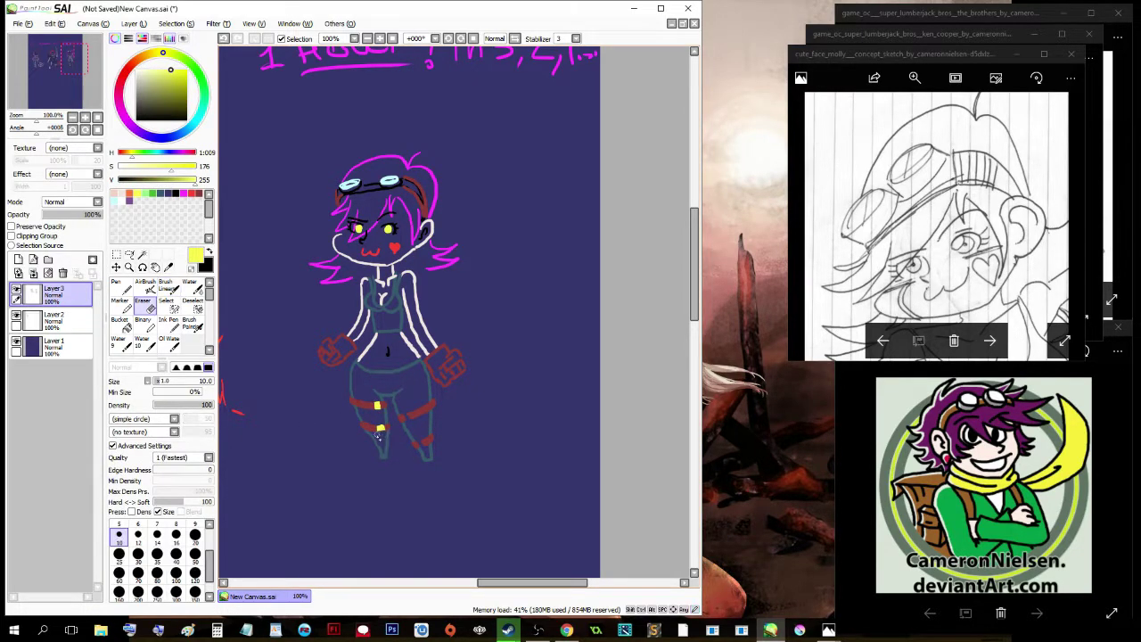
click(166, 192)
click(163, 193)
click(209, 252)
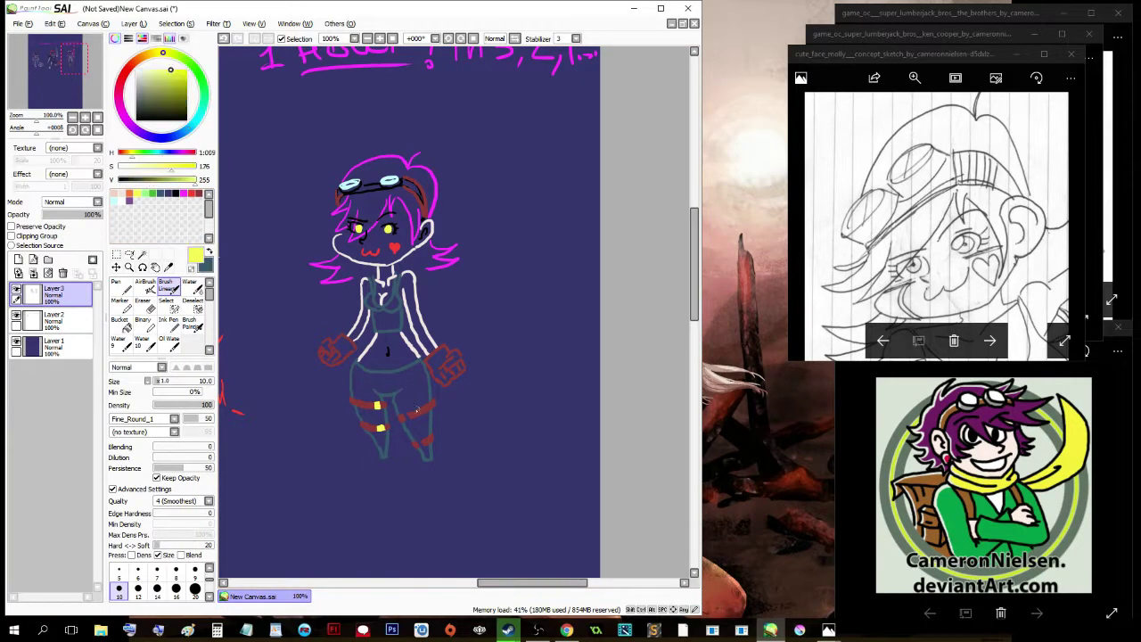
click(406, 415)
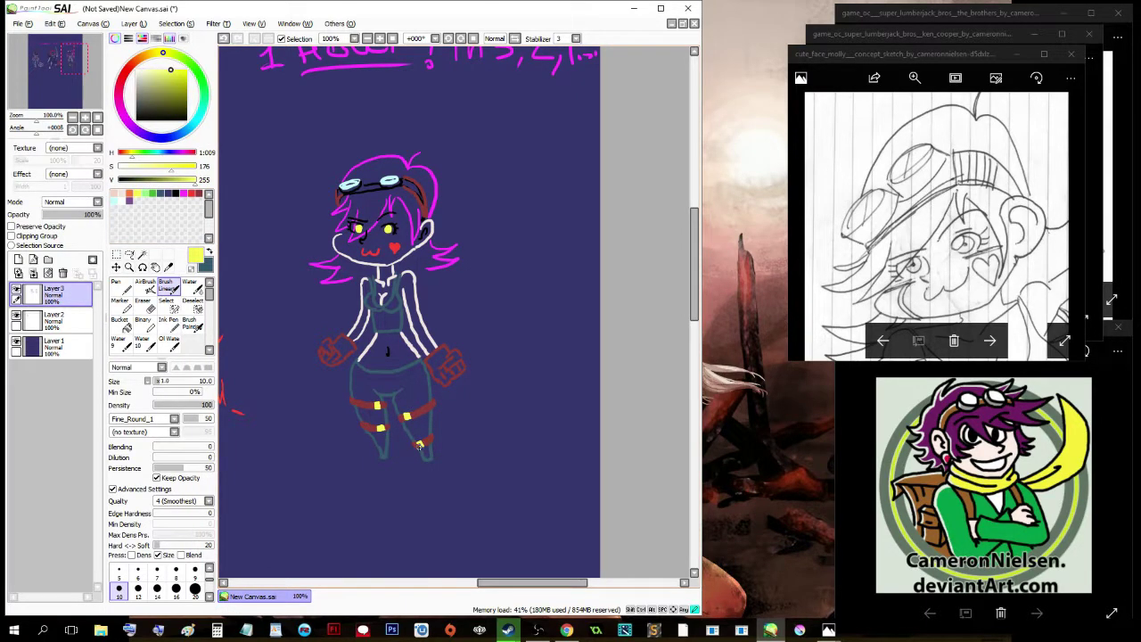
Draw a dark red belt around the hips with a yellow buckle at its centre
click(198, 193)
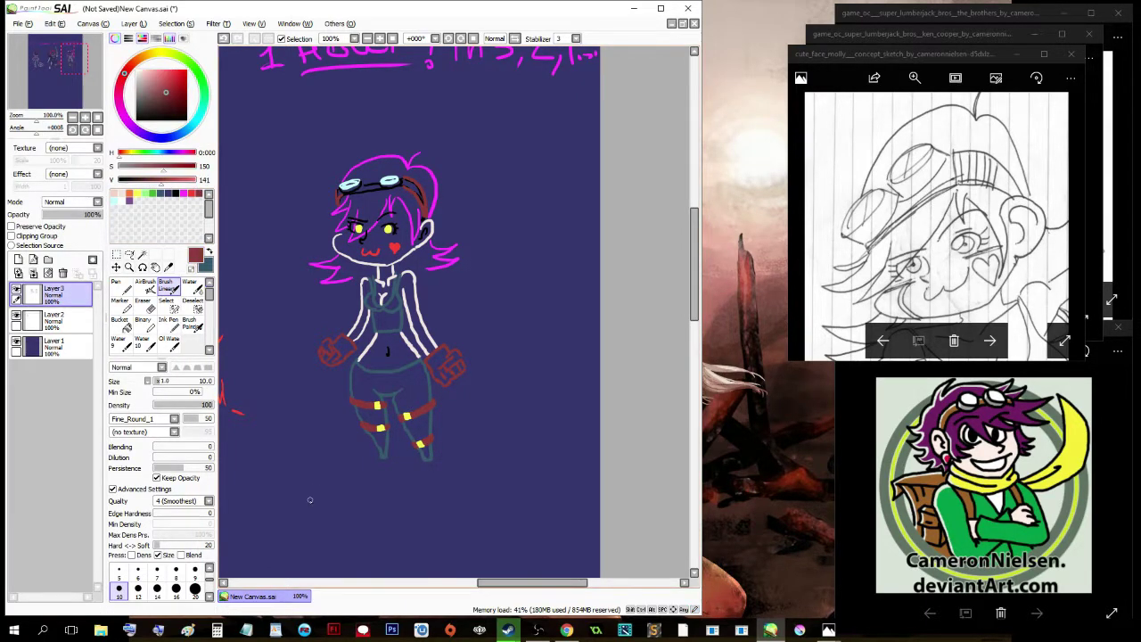
drag(360, 362, 418, 358)
key(x)
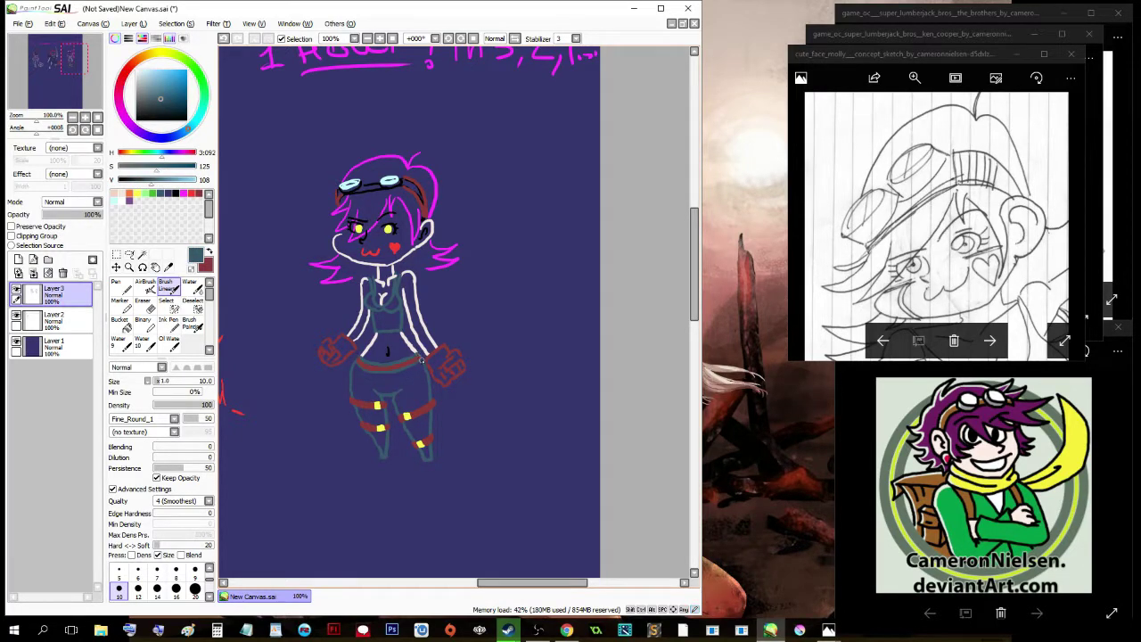
key(x)
key(x)
mouse_move(362, 365)
mouse_down()
mouse_move(418, 360)
mouse_move(373, 370)
mouse_up()
right_click(378, 406)
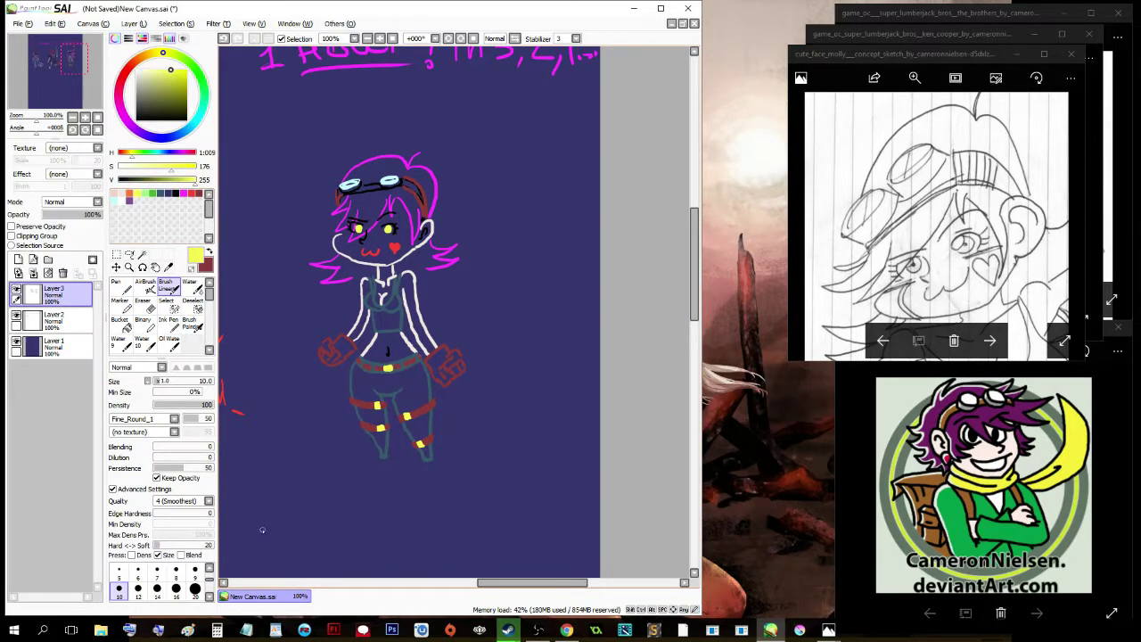
Draw dark red boots on both feet and add more magenta hair spikes above the shoulders
key(x)
mouse_move(374, 461)
mouse_down()
mouse_move(380, 472)
mouse_move(420, 467)
mouse_move(369, 472)
mouse_move(430, 487)
mouse_up()
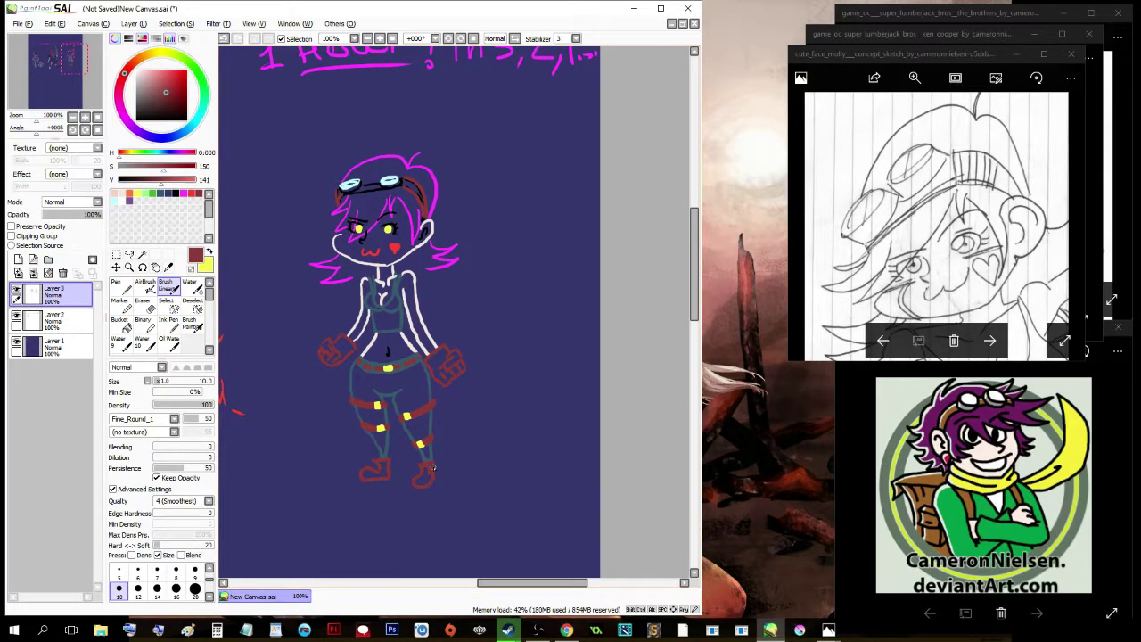
click(184, 194)
mouse_move(416, 291)
mouse_down()
mouse_move(449, 284)
mouse_move(430, 268)
mouse_up()
drag(350, 281, 360, 292)
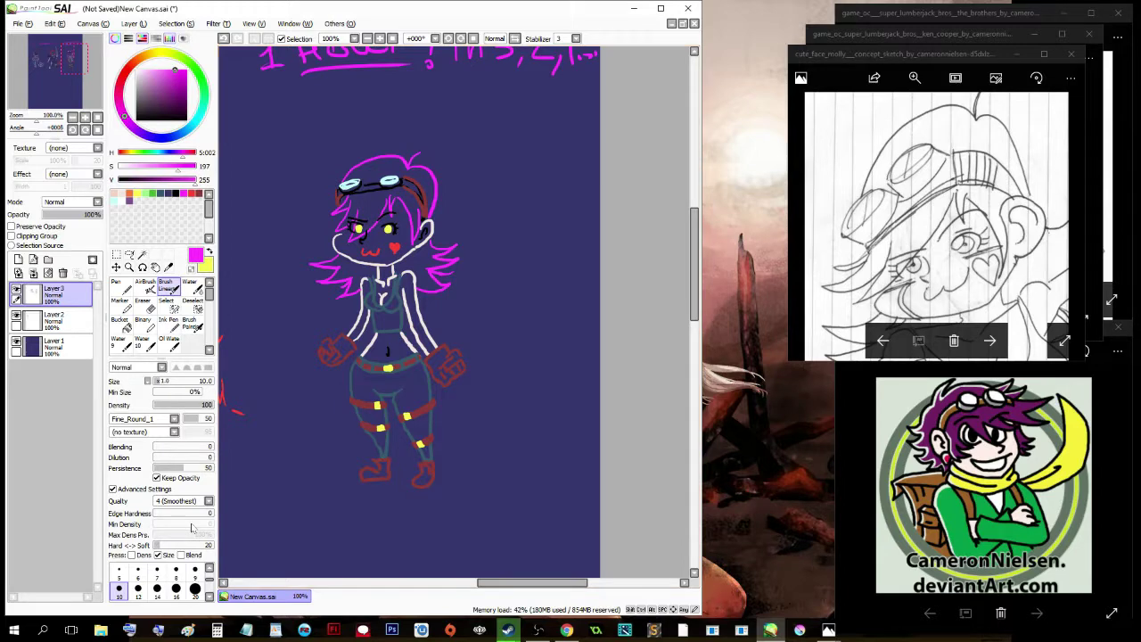
Write "Holly" beside the third character in green and red letters and add small black marks beneath it
click(152, 194)
mouse_move(461, 405)
mouse_down()
mouse_move(470, 431)
mouse_move(483, 432)
mouse_up()
mouse_move(468, 419)
mouse_down()
mouse_move(481, 416)
mouse_move(481, 398)
mouse_up()
click(209, 251)
mouse_move(478, 434)
mouse_down()
mouse_move(492, 404)
mouse_move(500, 427)
mouse_move(518, 420)
mouse_move(519, 430)
mouse_up()
click(192, 194)
click(210, 252)
click(210, 251)
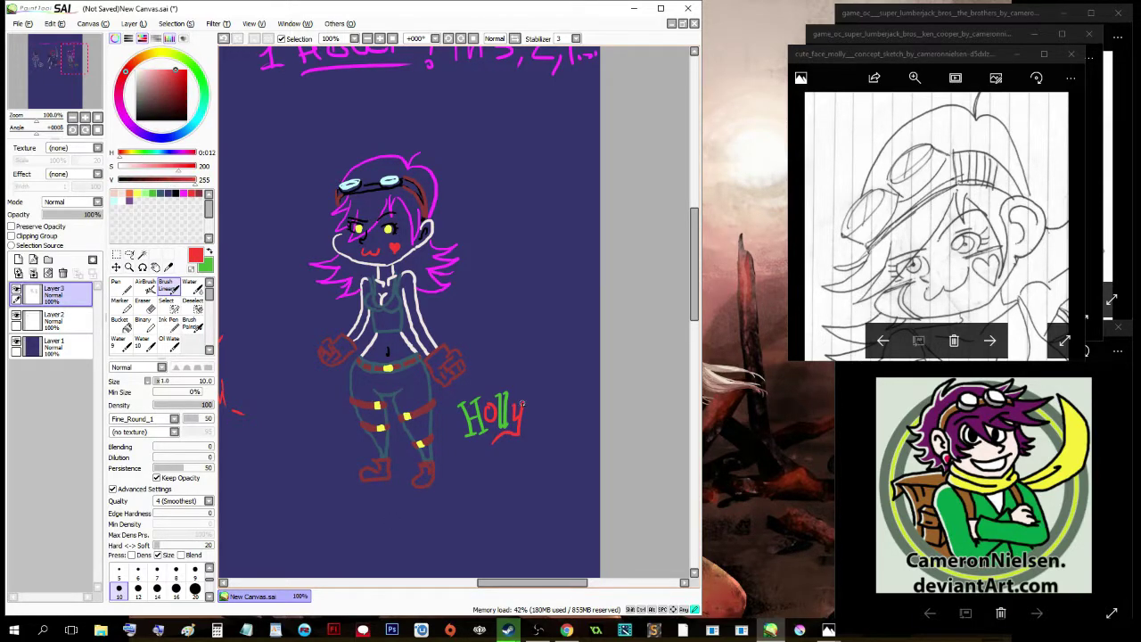
click(176, 193)
drag(470, 463, 472, 473)
drag(476, 463, 476, 461)
drag(486, 468, 511, 462)
Close the third character's reference picture to bring up the next one and go to the empty lower canvas area
drag(79, 60, 45, 84)
click(1071, 54)
click(411, 563)
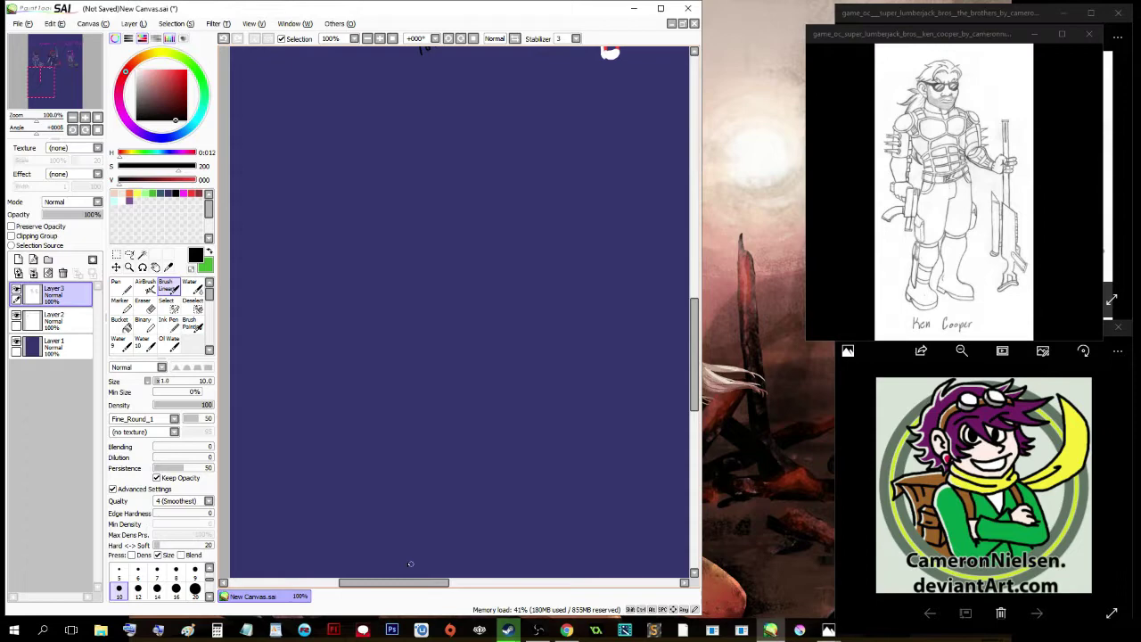
drag(694, 383, 694, 384)
Draw the fourth character's swept-back hair and forehead bangs in orange, undoing and erasing stray strokes
click(129, 194)
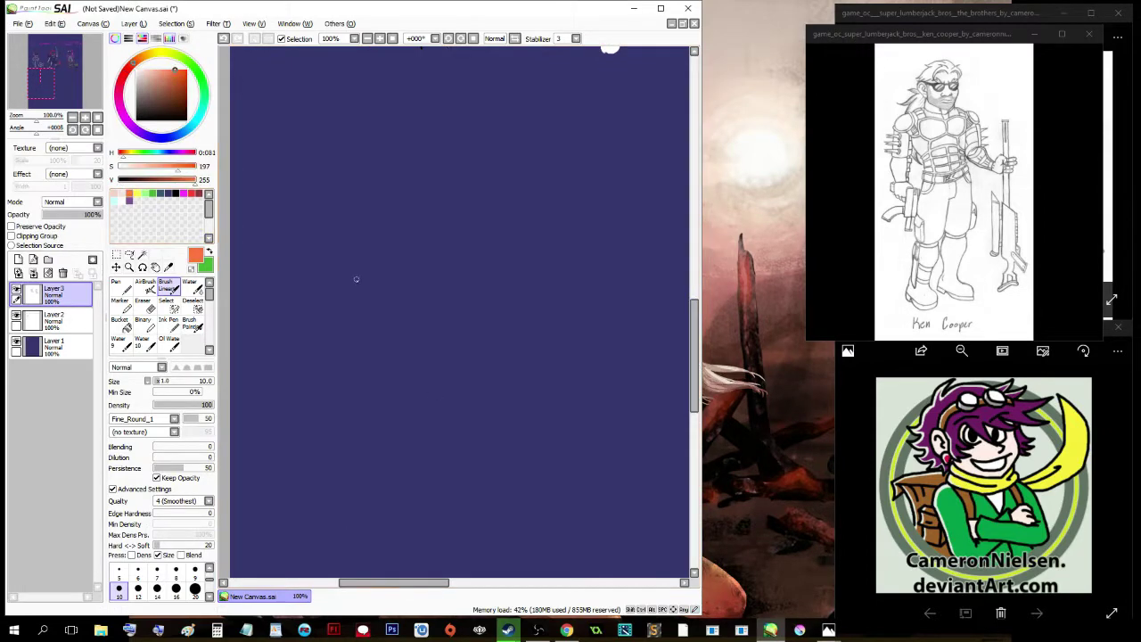
mouse_move(322, 167)
mouse_down()
mouse_move(366, 163)
mouse_move(332, 175)
mouse_move(314, 208)
mouse_move(378, 189)
mouse_up()
key(ctrl+z)
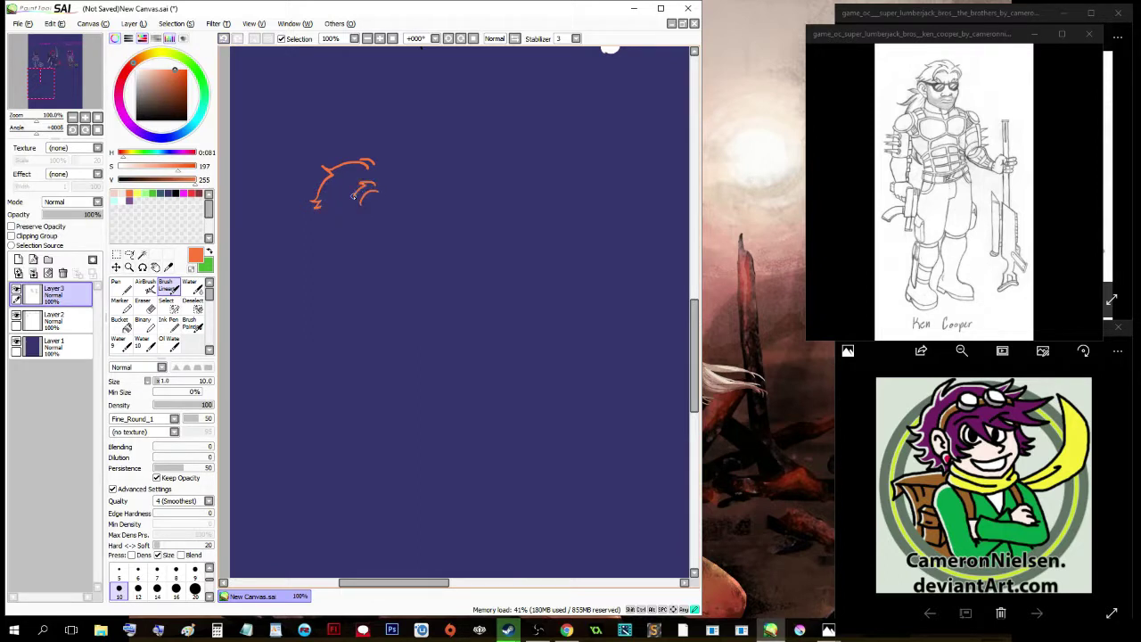
mouse_move(390, 184)
mouse_down()
mouse_move(394, 202)
mouse_move(379, 183)
mouse_up()
mouse_move(361, 176)
mouse_down()
mouse_move(370, 184)
mouse_move(354, 202)
mouse_move(381, 179)
mouse_move(396, 197)
mouse_up()
key(ctrl+z)
key(ctrl+z)
key(e)
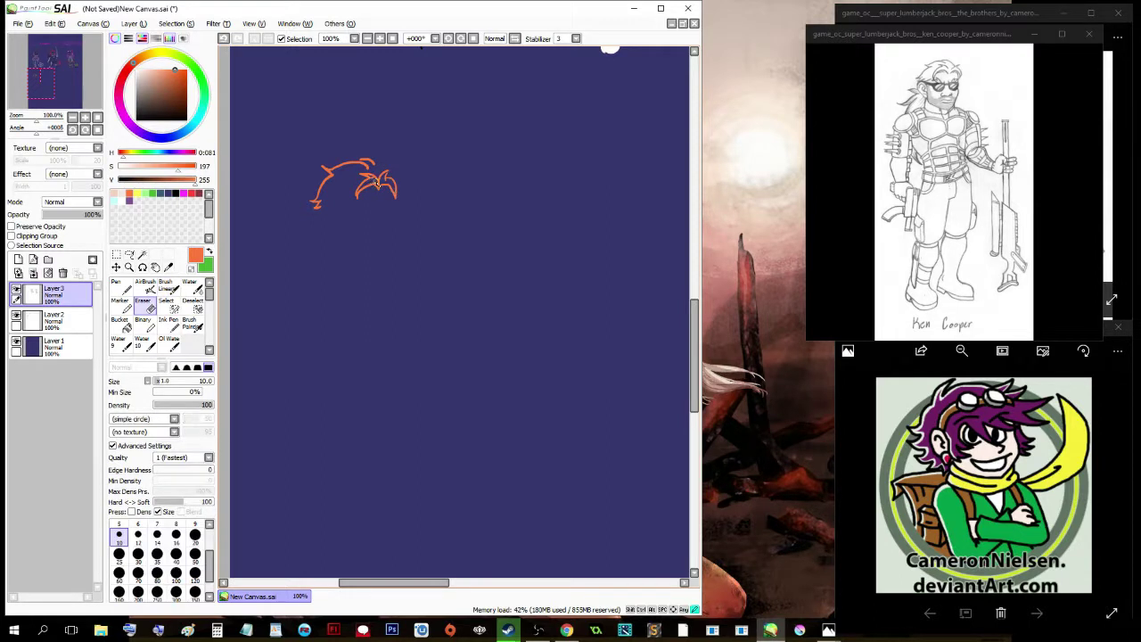
key(b)
Draw the eyebrows and the remaining front hair in orange, undoing the poor strokes
mouse_move(366, 204)
mouse_down()
mouse_move(353, 198)
mouse_move(378, 208)
mouse_up()
key(ctrl+z)
mouse_move(350, 204)
mouse_down()
mouse_move(400, 201)
mouse_move(376, 152)
mouse_move(386, 161)
mouse_up()
key(ctrl+z)
key(ctrl+z)
click(175, 193)
drag(350, 213, 379, 214)
key(ctrl+z)
mouse_move(376, 213)
mouse_down()
mouse_move(387, 215)
mouse_move(349, 209)
mouse_up()
key(ctrl+z)
Draw red sunglasses and a green face outline with an ear, a black mouth and a white fang
click(192, 193)
mouse_move(348, 211)
mouse_down()
mouse_move(377, 217)
mouse_move(323, 215)
mouse_move(319, 234)
mouse_move(324, 223)
mouse_move(403, 257)
mouse_move(408, 212)
mouse_move(380, 250)
mouse_move(393, 241)
mouse_move(375, 248)
mouse_move(395, 242)
mouse_up()
key(x)
click(122, 201)
click(224, 39)
click(176, 193)
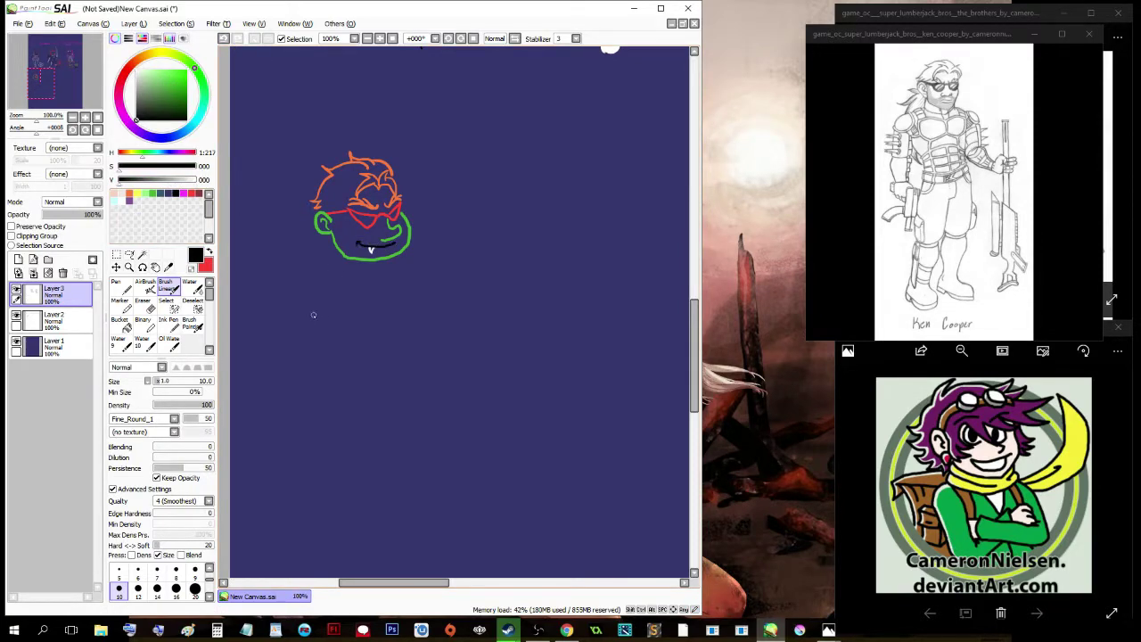
Draw the orange ponytail behind the ear and fill the sunglasses lenses red with white highlights
alt+click(334, 197)
mouse_move(317, 233)
mouse_down()
mouse_move(291, 272)
mouse_move(311, 290)
mouse_up()
click(209, 251)
mouse_move(346, 212)
mouse_down()
mouse_move(397, 211)
mouse_move(348, 223)
mouse_move(361, 221)
mouse_up()
click(136, 69)
mouse_move(360, 209)
mouse_down()
mouse_move(349, 220)
mouse_move(398, 219)
mouse_move(357, 215)
mouse_up()
click(224, 38)
click(224, 38)
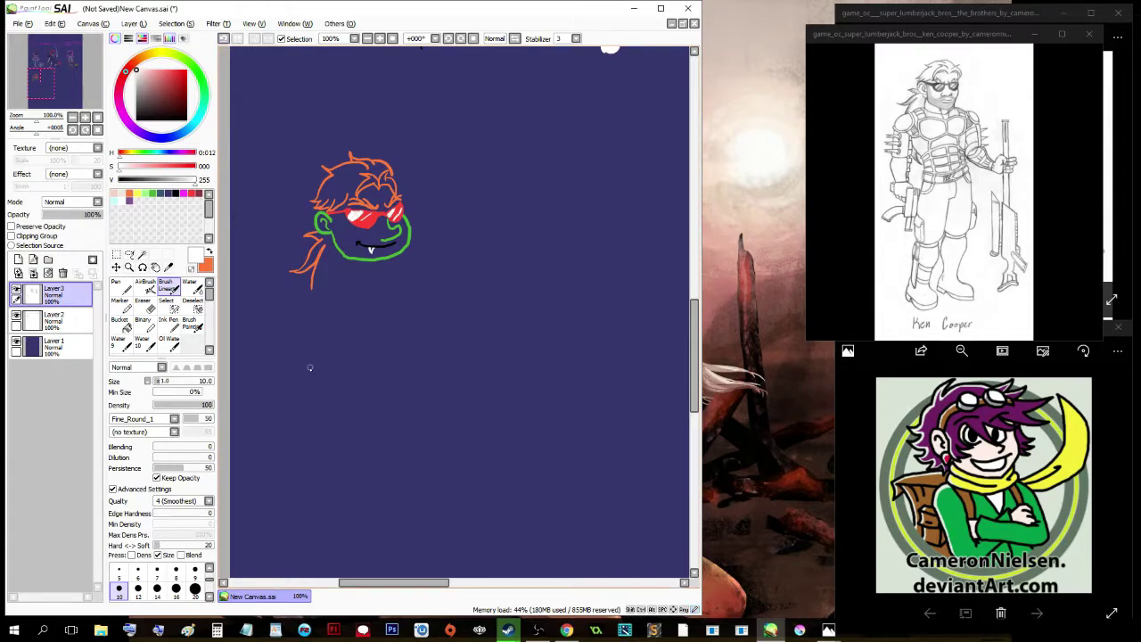
Draw the fourth character's neck in green and the collar in dark teal
click(152, 193)
mouse_move(343, 257)
mouse_down()
mouse_move(341, 267)
mouse_move(386, 264)
mouse_move(336, 277)
mouse_up()
click(160, 193)
Draw the yellow chest armour plates with straps over both shoulders
click(138, 194)
mouse_move(334, 265)
mouse_down()
mouse_move(342, 275)
mouse_move(399, 272)
mouse_up()
mouse_move(389, 261)
mouse_down()
mouse_move(394, 270)
mouse_move(345, 274)
mouse_up()
mouse_move(389, 270)
mouse_down()
mouse_move(400, 272)
mouse_move(358, 307)
mouse_up()
mouse_move(369, 300)
mouse_down()
mouse_move(403, 289)
mouse_move(335, 303)
mouse_up()
drag(401, 272, 403, 291)
drag(328, 268, 334, 265)
Draw the segmented abdominal armour as a yellow grid below the chest plates
mouse_move(369, 347)
mouse_down()
mouse_move(400, 331)
mouse_move(383, 347)
mouse_move(406, 311)
mouse_move(360, 322)
mouse_up()
drag(392, 298, 394, 312)
drag(399, 314, 400, 337)
drag(361, 321, 367, 347)
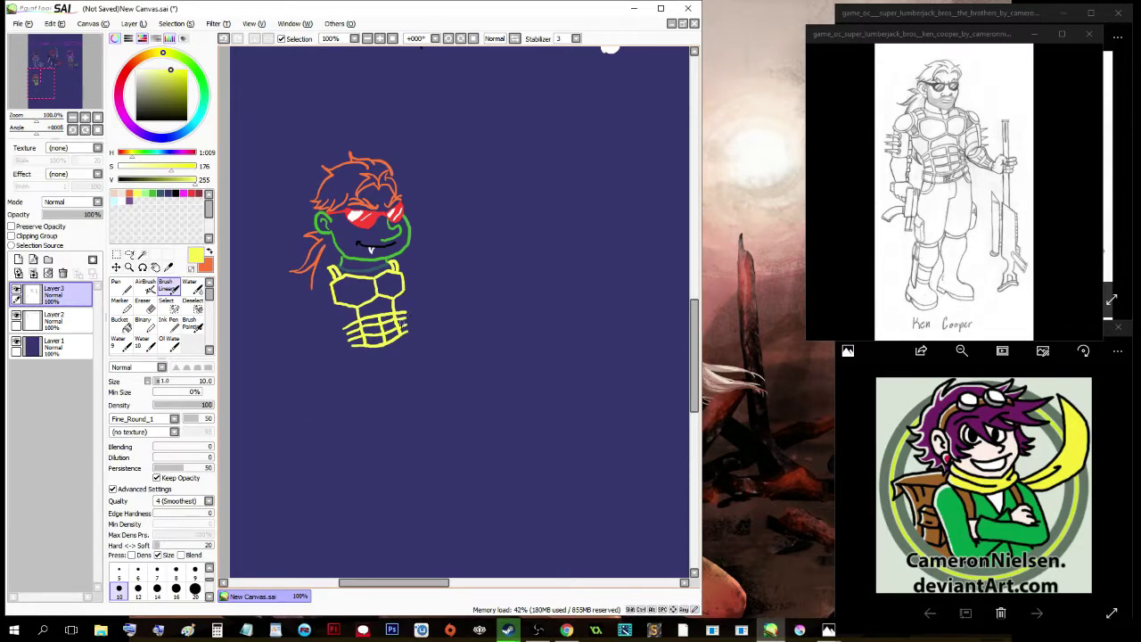
Draw the torso sides, shoulder guards and inner arm lines in dark teal, edging the shoulder guards in yellow
alt+click(350, 239)
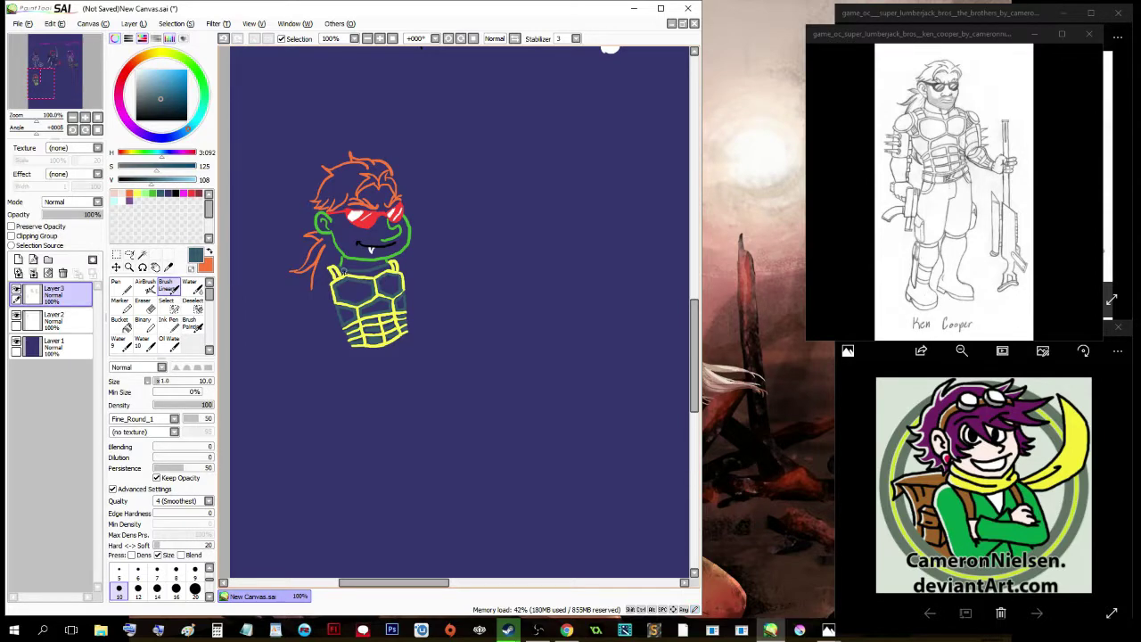
drag(326, 270, 305, 301)
drag(401, 262, 419, 280)
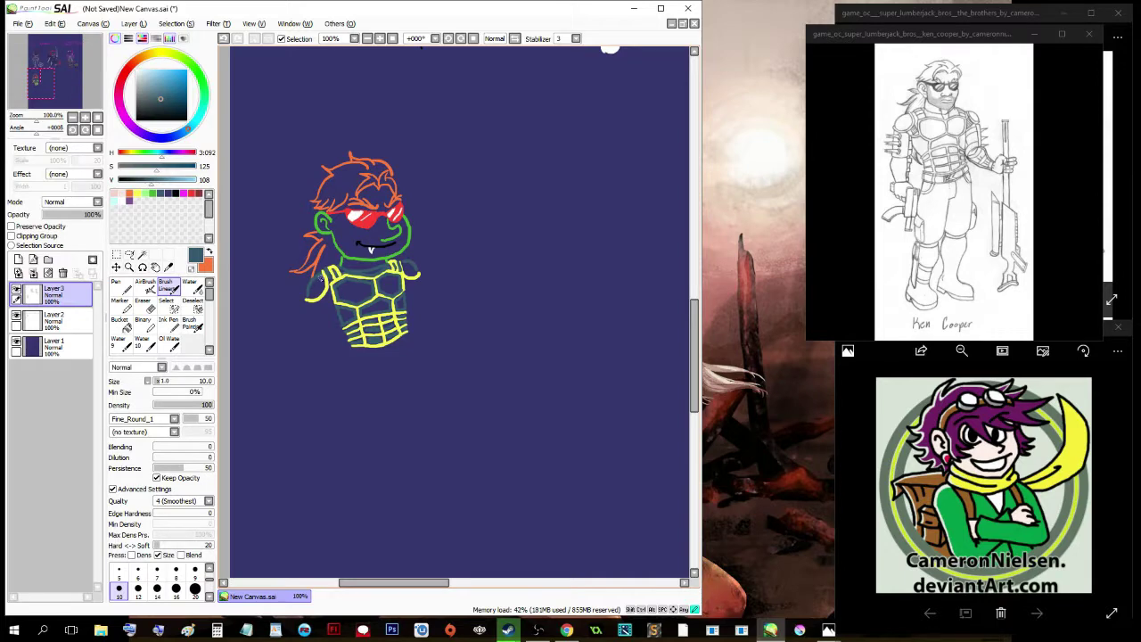
drag(324, 299, 320, 328)
drag(408, 280, 417, 312)
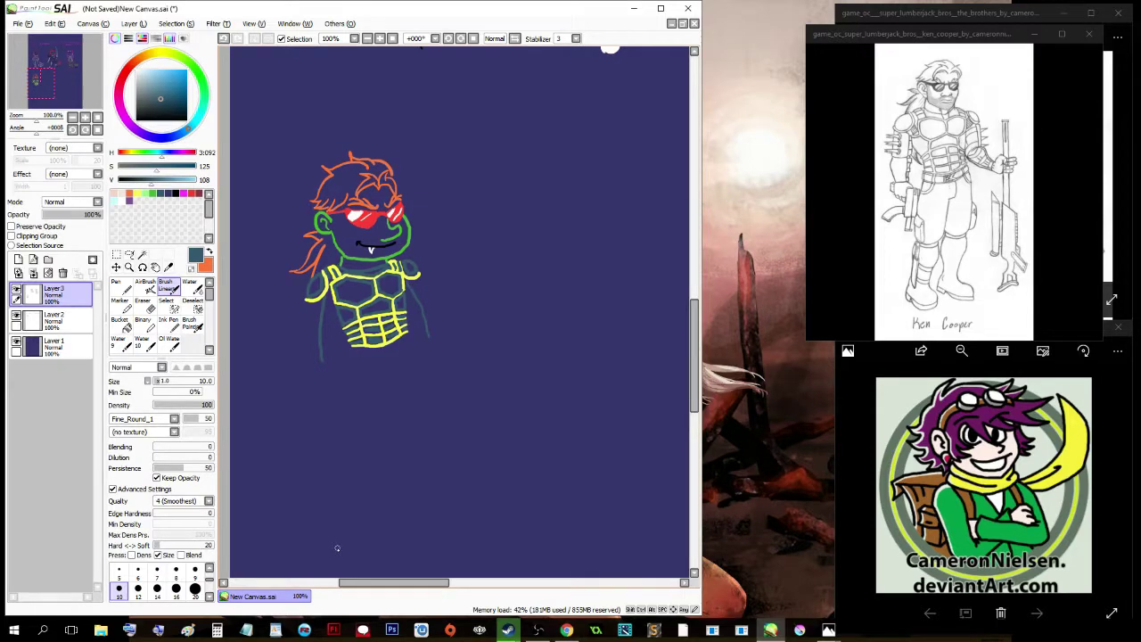
Draw white spikes along the outside of both upper arms, undoing the poor strokes
key(x)
click(137, 70)
key(ctrl+z)
mouse_move(425, 282)
mouse_down()
mouse_move(442, 272)
mouse_move(425, 291)
mouse_up()
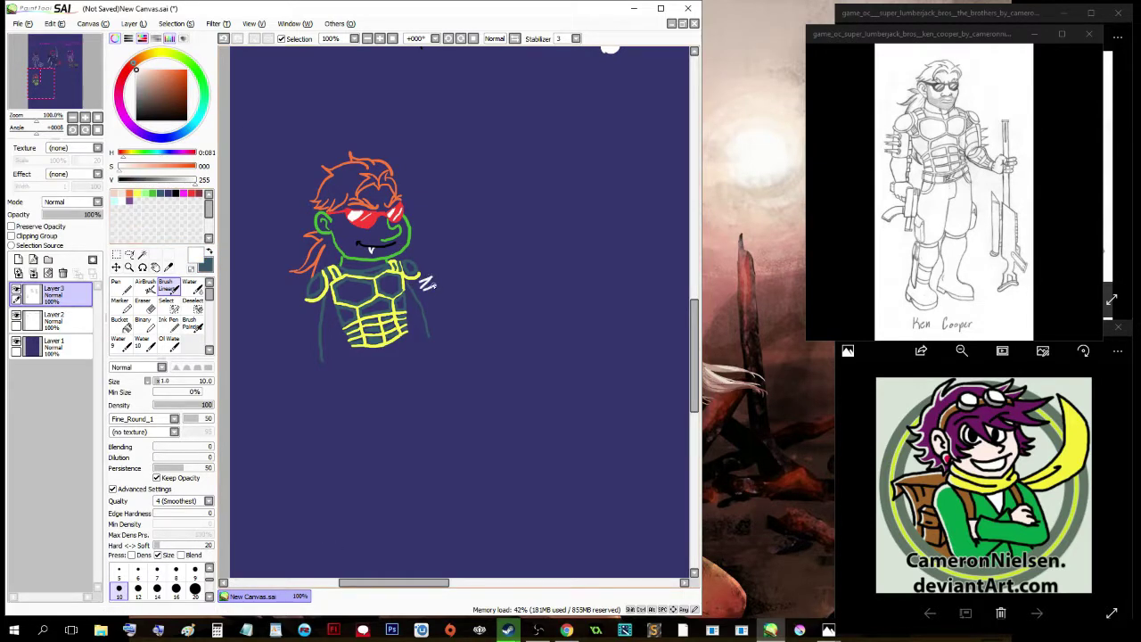
drag(299, 315, 297, 330)
key(ctrl+z)
drag(297, 310, 307, 315)
mouse_move(298, 318)
mouse_down()
mouse_move(307, 325)
mouse_move(297, 325)
mouse_up()
Clean up the white arm spikes with the Eraser and complete the row of triangular spikes on the other arm
key(e)
key(e)
key(e)
drag(418, 283, 430, 309)
key(b)
drag(310, 306, 307, 325)
drag(309, 326, 303, 329)
Outline the outer sides of both arms in dark teal and add dark red lines along their inner sides
alt+click(315, 336)
mouse_move(307, 337)
mouse_down()
mouse_move(319, 305)
mouse_move(312, 365)
mouse_up()
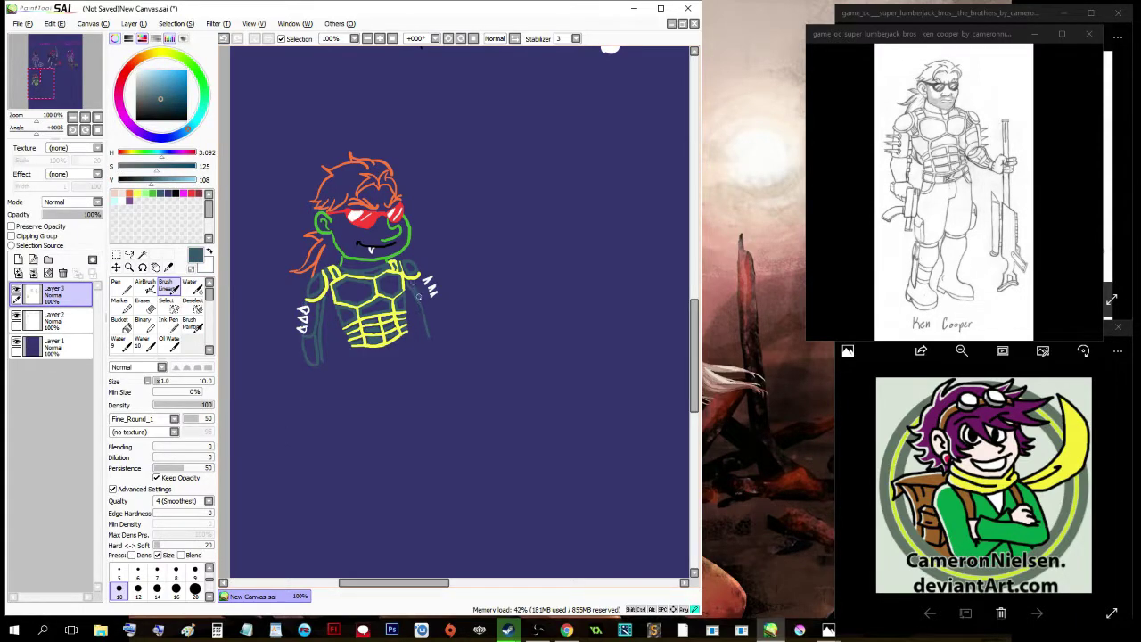
drag(413, 284, 418, 277)
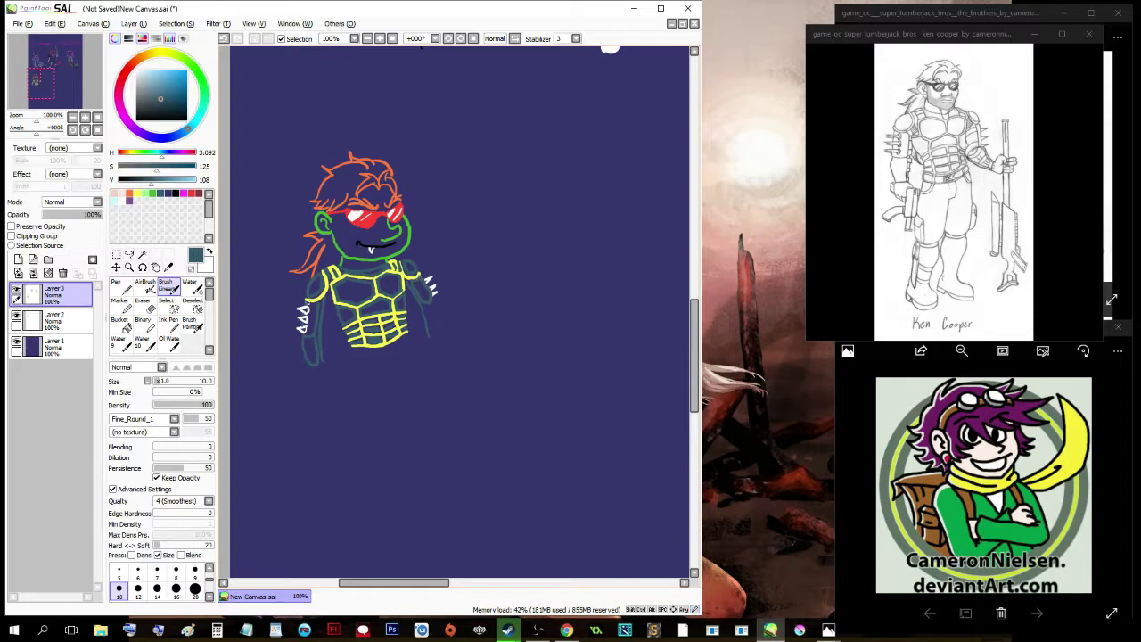
alt+click(429, 326)
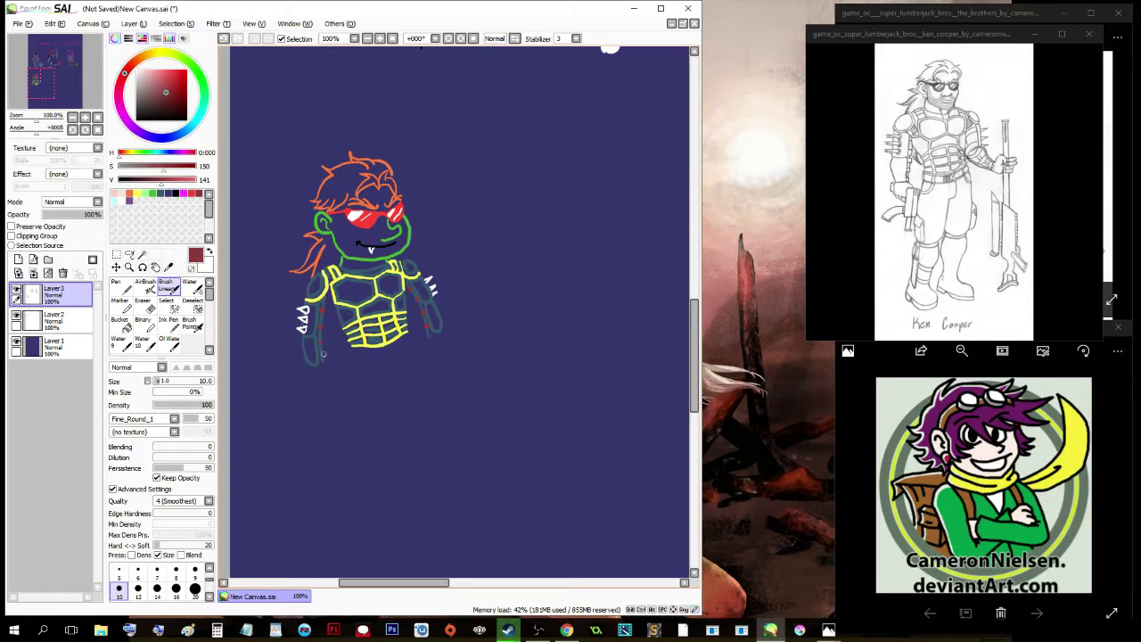
Draw a dark red belt below the armour with a bright red letter K at its centre
click(192, 193)
drag(383, 347, 393, 353)
alt+click(361, 353)
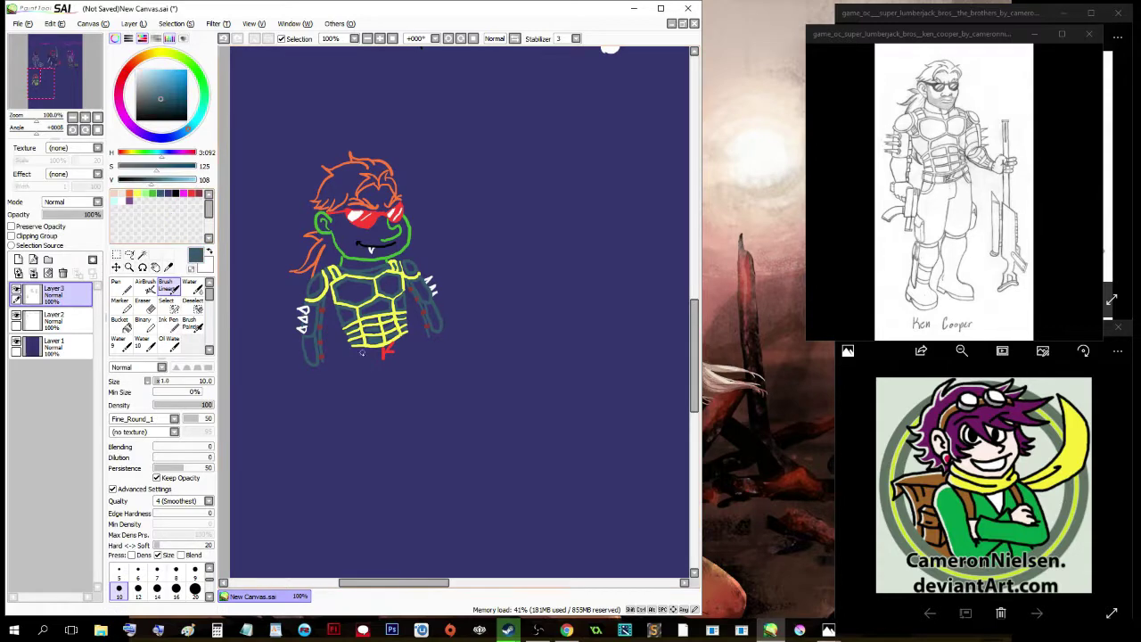
click(199, 193)
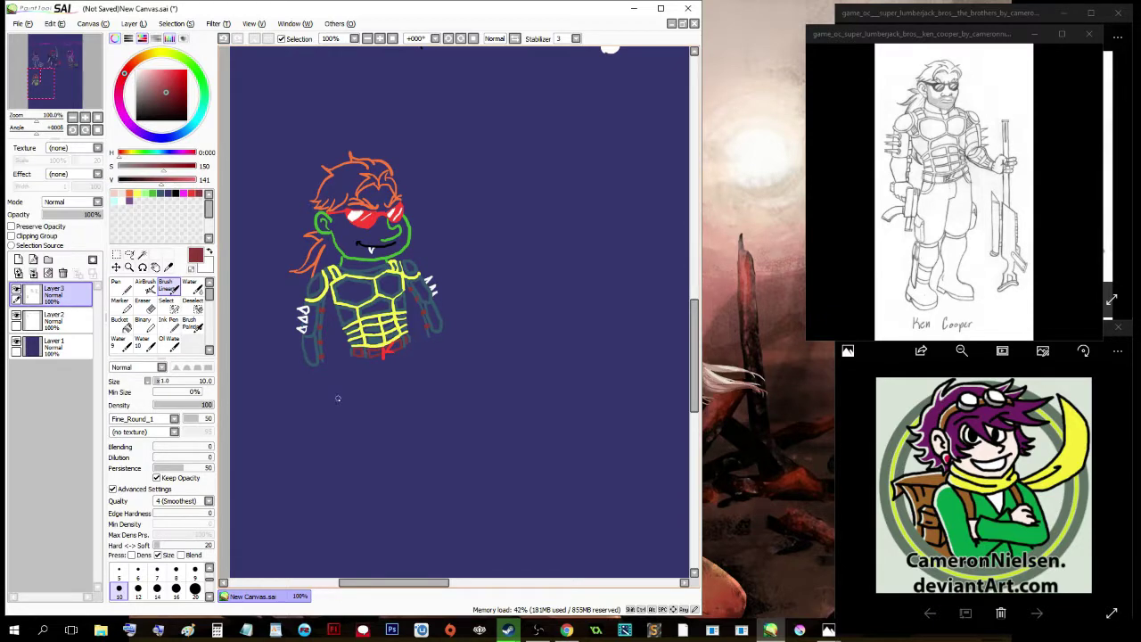
Draw the trouser legs with knee details in dark teal, erasing the stray lines
click(161, 193)
mouse_move(350, 359)
mouse_down()
mouse_move(410, 350)
mouse_move(352, 359)
mouse_move(387, 372)
mouse_move(353, 378)
mouse_move(352, 404)
mouse_move(398, 370)
mouse_move(408, 392)
mouse_move(411, 357)
mouse_move(409, 391)
mouse_up()
key(e)
drag(354, 397, 350, 405)
key(b)
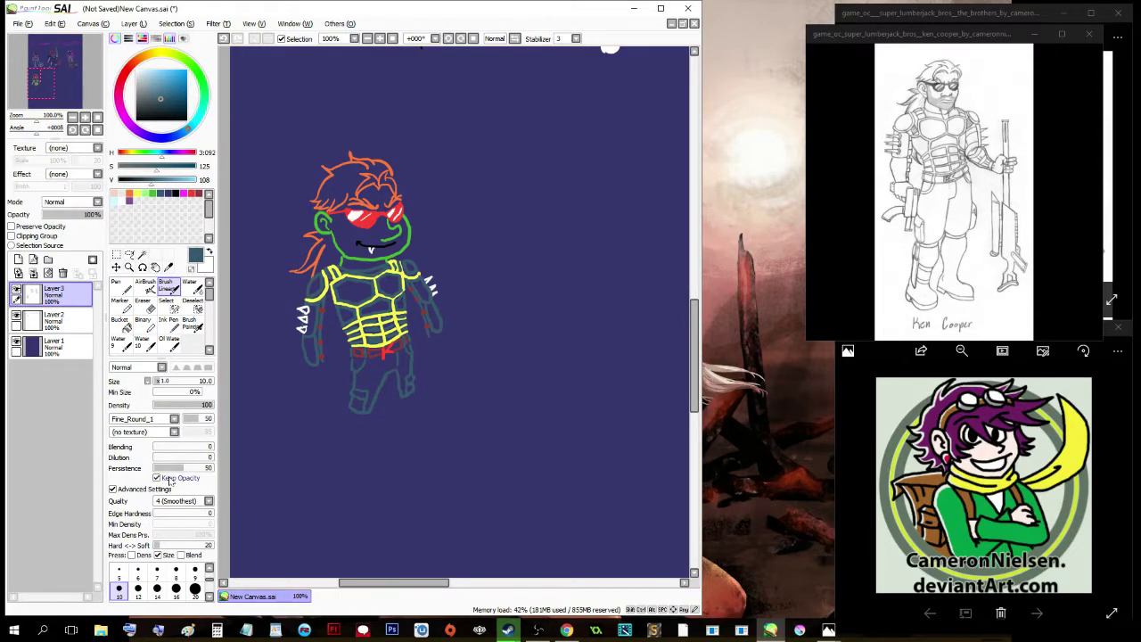
Add orange strands beside the torso and around the head, and touch up the green face outline beside the sunglasses
click(129, 194)
drag(324, 320, 338, 337)
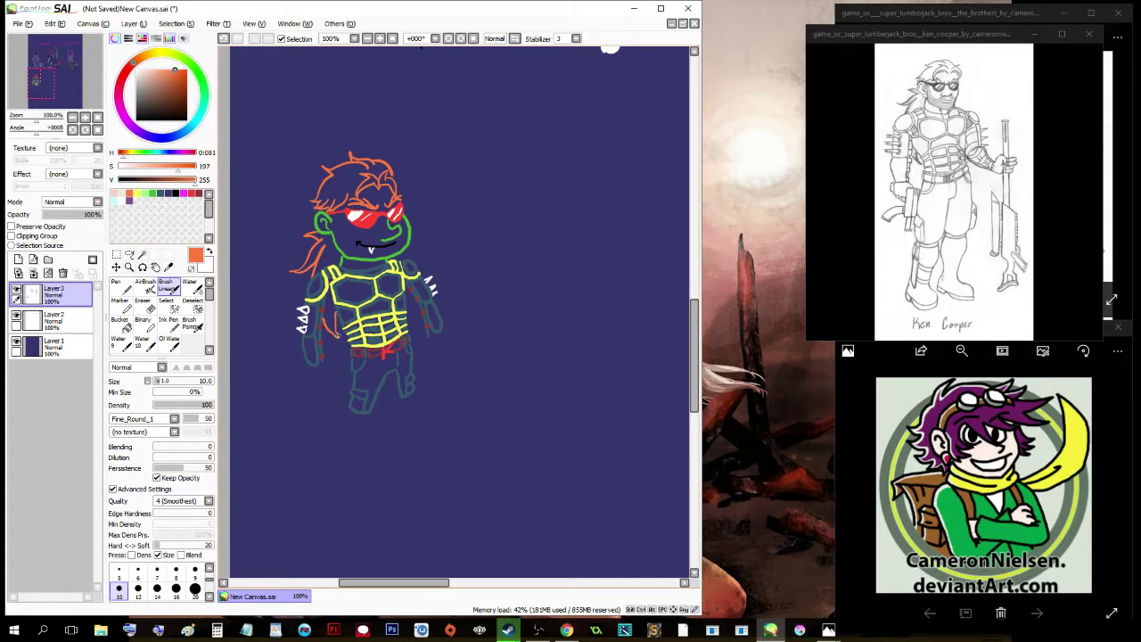
drag(321, 178, 296, 219)
drag(377, 158, 399, 167)
right_click(383, 238)
drag(404, 207, 408, 220)
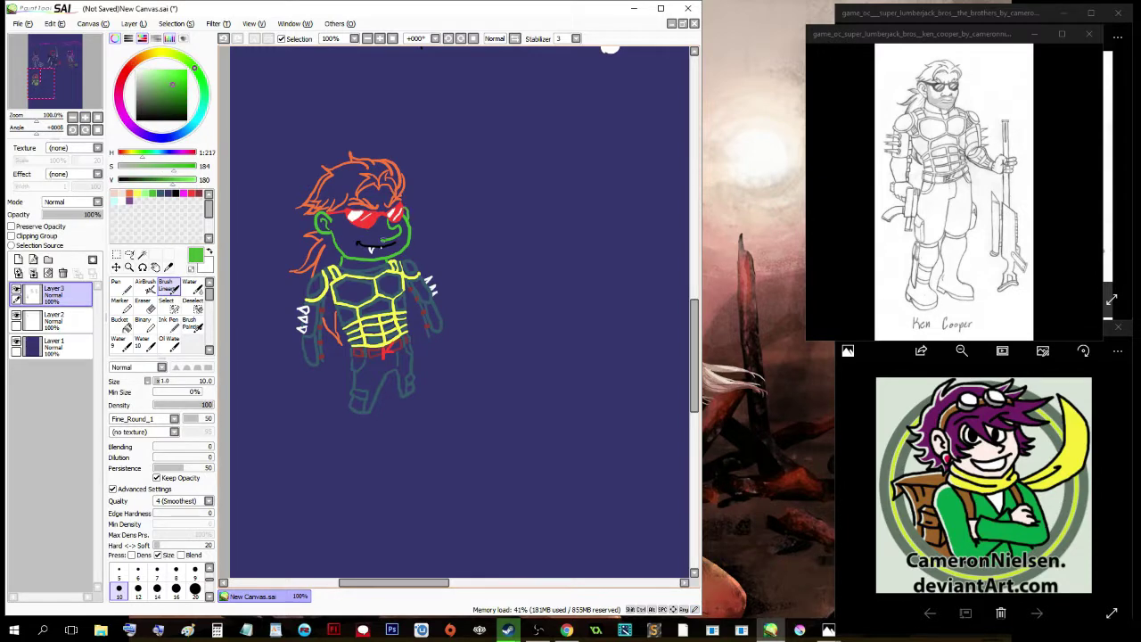
Draw both hands in black at the ends of the character's arms
click(175, 194)
drag(316, 365, 323, 361)
drag(430, 336, 439, 340)
Draw both boots in black below the trouser legs and add dark red bands to one boot
drag(351, 410, 340, 449)
drag(367, 414, 356, 453)
mouse_move(342, 447)
mouse_down()
mouse_move(324, 462)
mouse_move(356, 467)
mouse_move(327, 467)
mouse_up()
click(224, 38)
mouse_move(415, 393)
mouse_down()
mouse_move(413, 439)
mouse_move(401, 448)
mouse_move(423, 456)
mouse_move(415, 445)
mouse_up()
drag(349, 410, 367, 415)
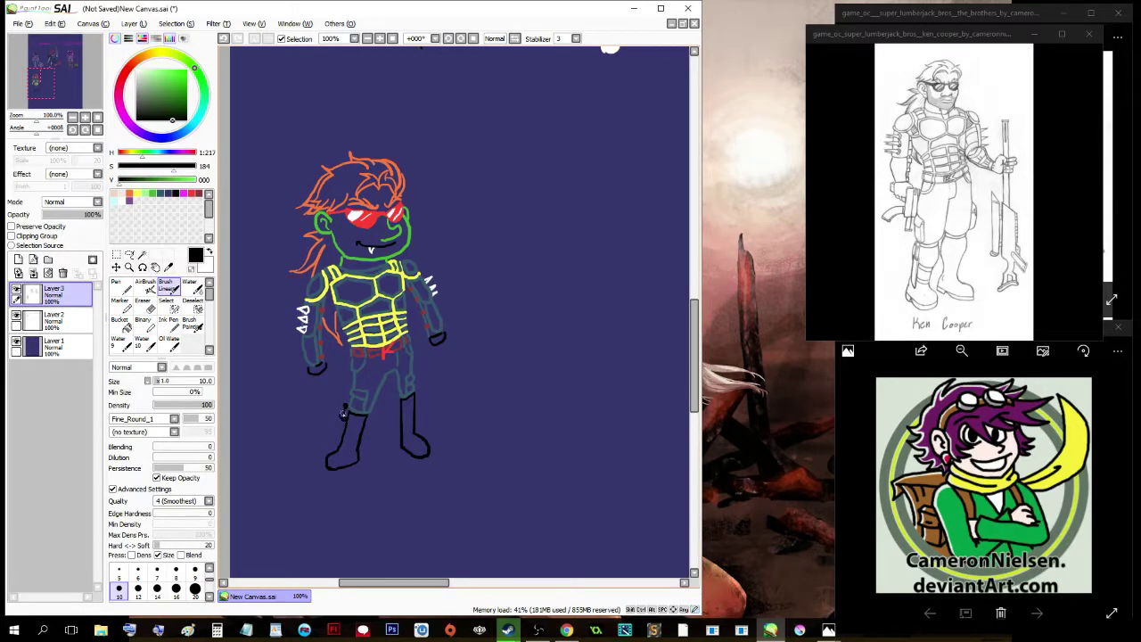
click(222, 39)
drag(416, 390, 416, 407)
click(198, 193)
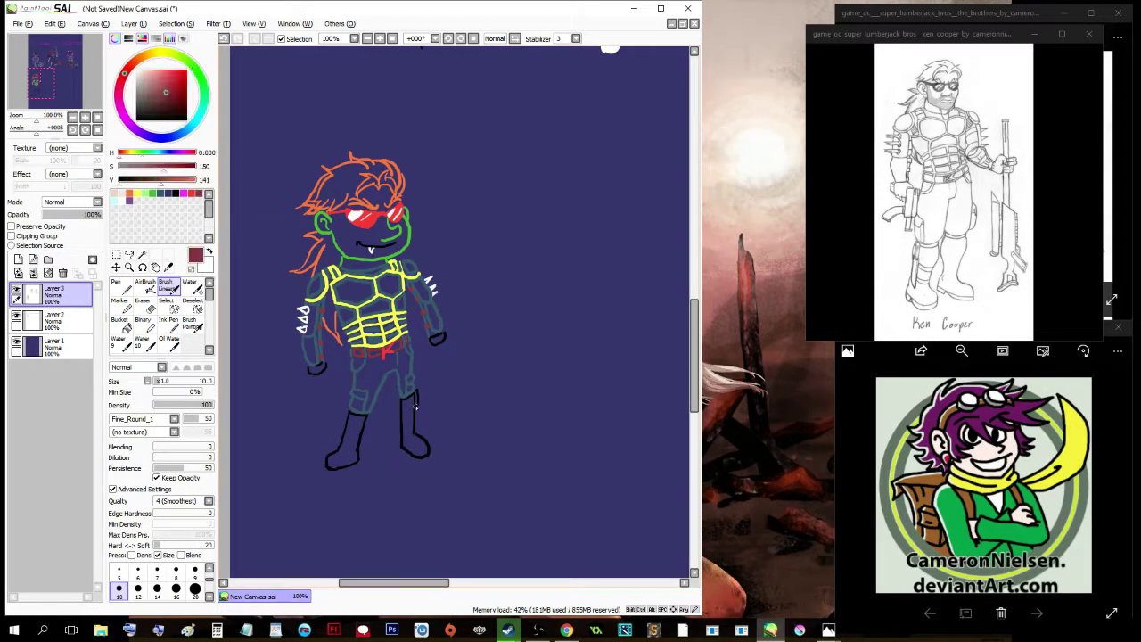
click(222, 39)
mouse_move(408, 433)
mouse_down()
mouse_move(416, 409)
mouse_move(416, 432)
mouse_up()
Letter the character's name beside the legs, with the first word in red and the second in green
click(192, 193)
mouse_move(436, 371)
mouse_down()
mouse_move(434, 386)
mouse_move(486, 362)
mouse_move(443, 409)
mouse_move(453, 398)
mouse_up()
click(153, 193)
drag(460, 392, 468, 417)
drag(469, 394, 481, 391)
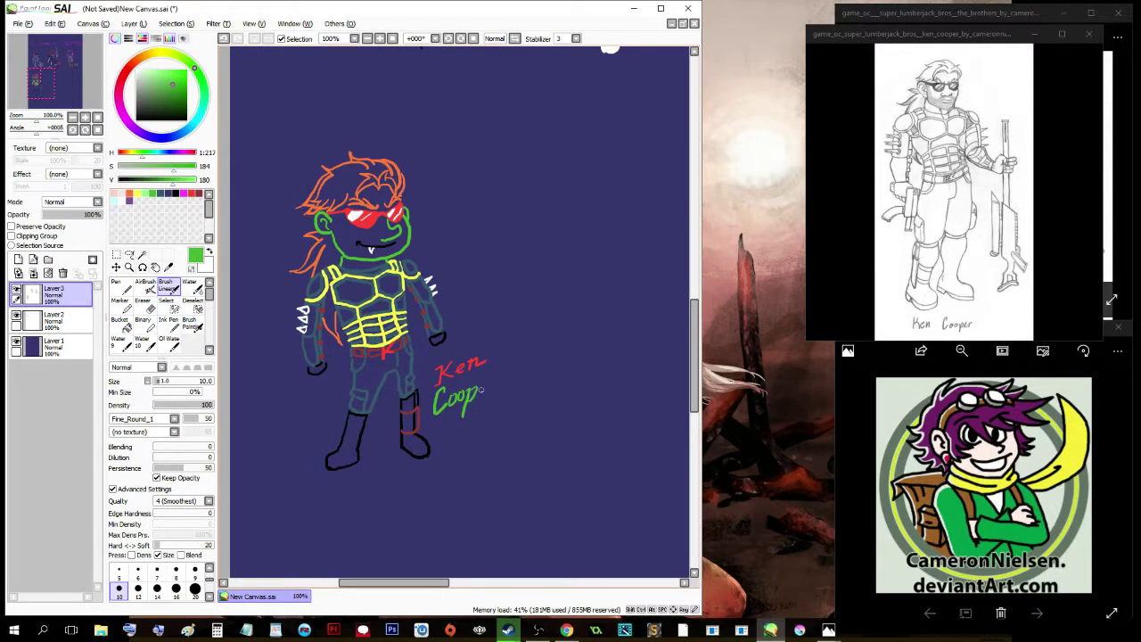
Write the time taken and a "min left! ack!" note in black below the character's name
drag(386, 582, 415, 582)
click(176, 193)
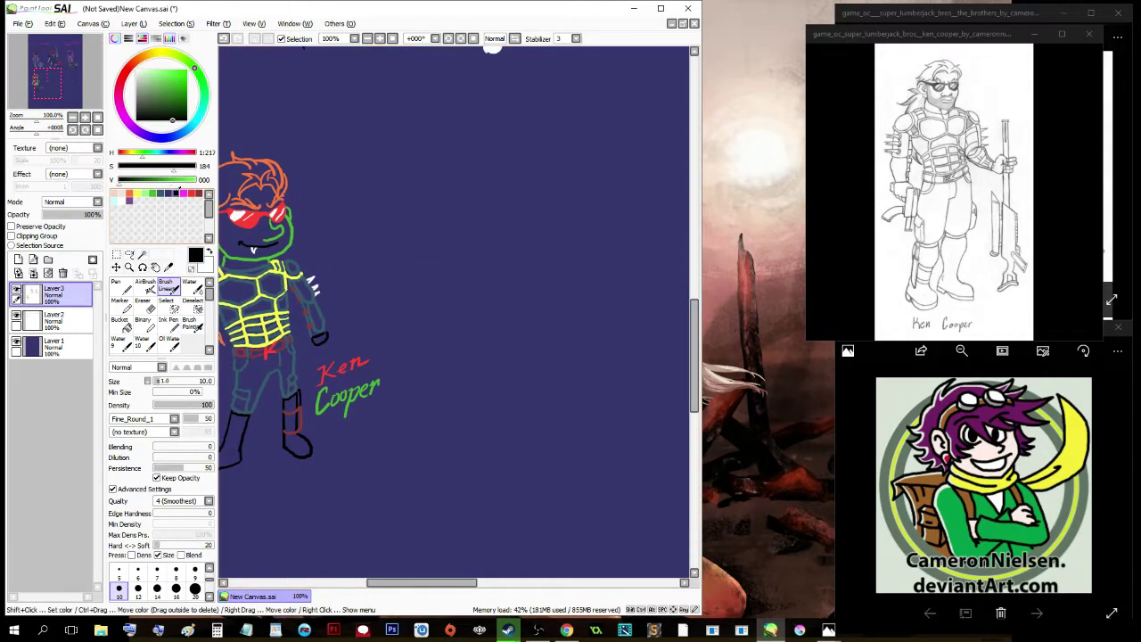
drag(335, 434, 376, 430)
drag(354, 449, 385, 451)
drag(390, 442, 403, 451)
drag(408, 436, 408, 453)
drag(404, 444, 413, 443)
drag(417, 437, 417, 451)
drag(426, 433, 425, 447)
drag(426, 453, 456, 451)
drag(461, 442, 462, 451)
drag(470, 435, 467, 448)
click(464, 457)
Bring up the brothers' reference picture and outline a red cap and a green cap facing each other beside the finished character
drag(443, 582, 482, 583)
click(1035, 34)
click(191, 194)
drag(350, 291, 421, 256)
mouse_move(398, 265)
mouse_down()
mouse_move(385, 252)
mouse_move(351, 289)
mouse_up()
click(152, 194)
drag(492, 256, 544, 275)
mouse_move(512, 260)
mouse_down()
mouse_move(524, 244)
mouse_move(559, 279)
mouse_up()
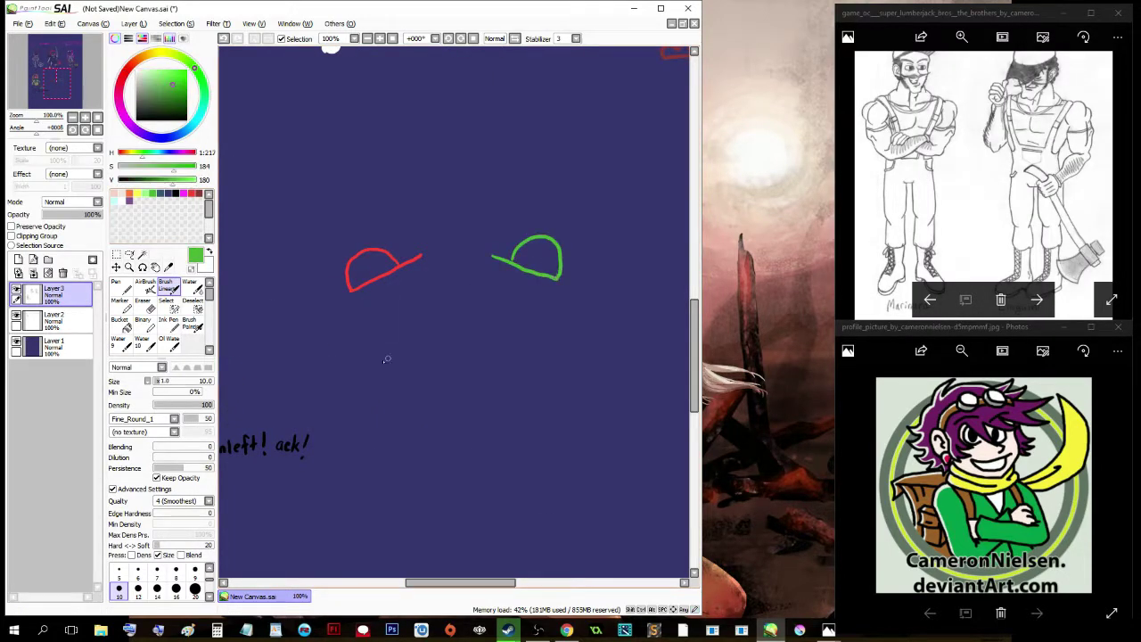
Erase the protruding brim lines of both caps and draw curved black brims in their place
key(e)
drag(424, 253, 412, 259)
drag(492, 257, 504, 259)
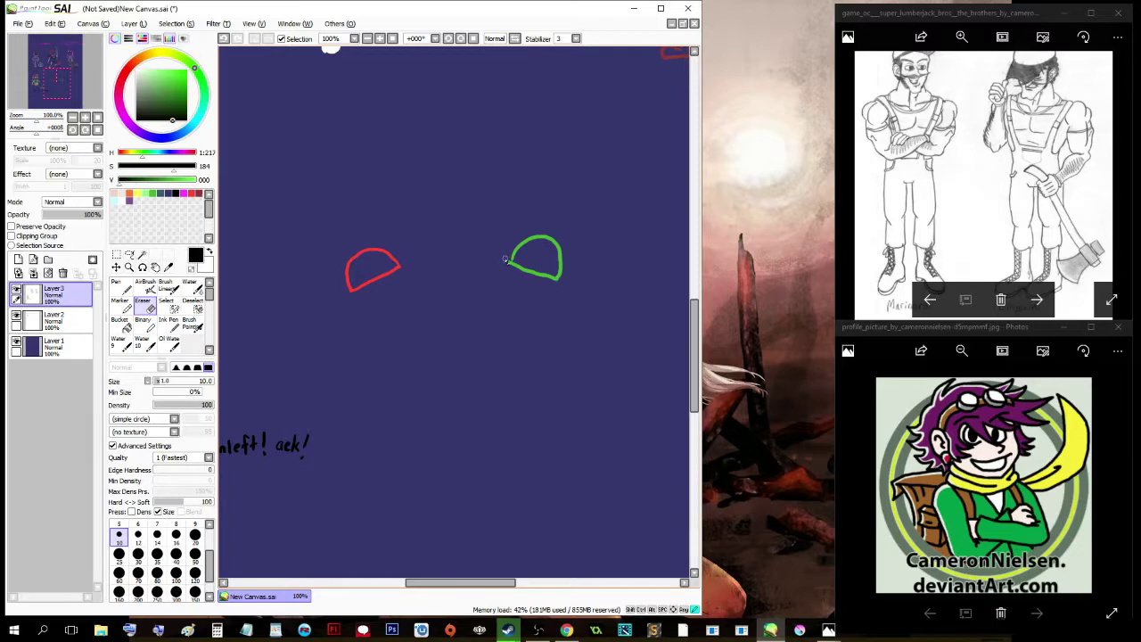
key(b)
mouse_move(374, 284)
mouse_down()
mouse_move(416, 258)
mouse_move(374, 283)
mouse_up()
drag(490, 256, 524, 276)
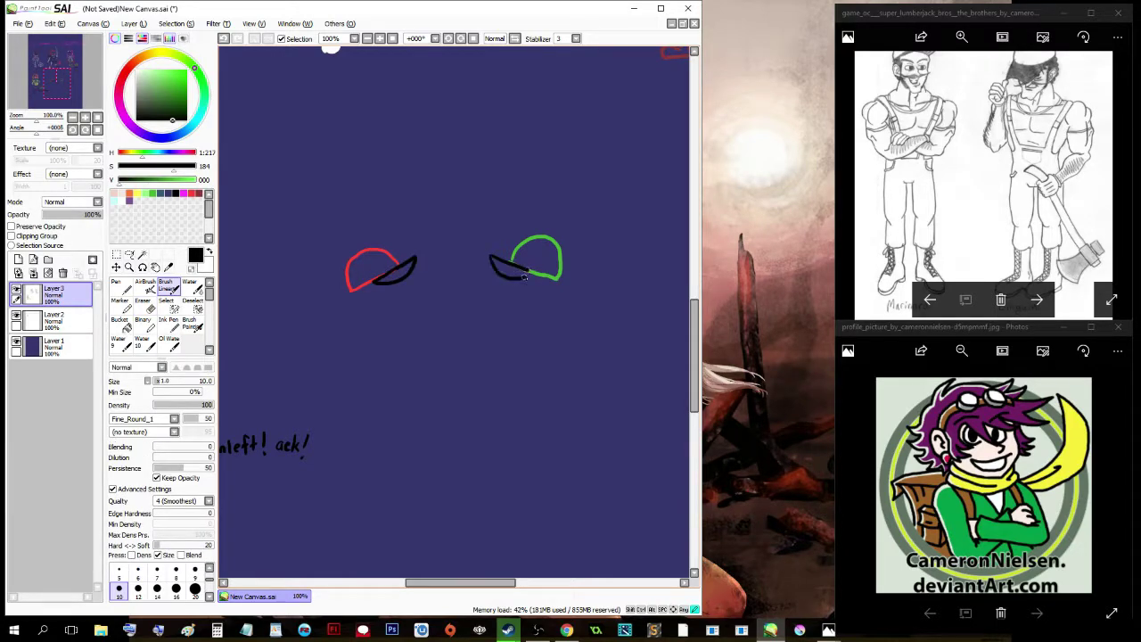
Draw the brothers' crosshatched side hair, noses and moustache lines in black under the caps
drag(353, 303, 375, 287)
drag(535, 276, 558, 298)
mouse_move(362, 287)
mouse_down()
mouse_move(366, 315)
mouse_move(409, 307)
mouse_up()
drag(511, 286, 503, 291)
drag(392, 317, 406, 303)
drag(531, 297, 496, 297)
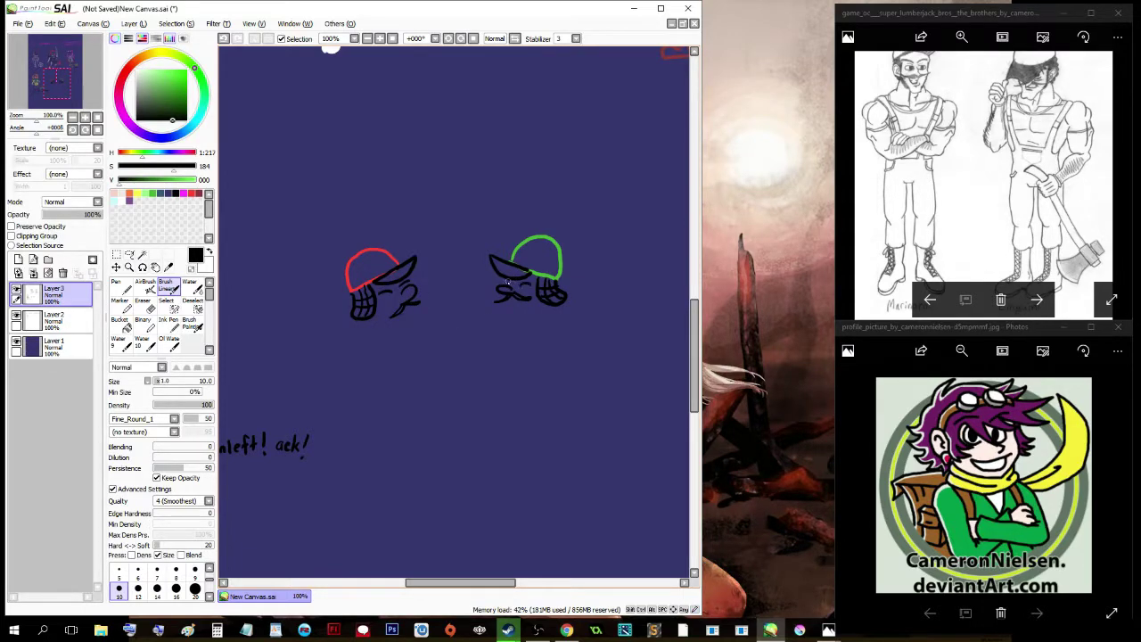
Dot red eyes on the red-capped brother and green eyes on the green-capped brother
click(191, 193)
click(385, 294)
click(401, 288)
click(152, 194)
click(526, 286)
click(510, 286)
Draw the brothers' jaws and mouths in black
click(176, 193)
drag(375, 312, 390, 321)
mouse_move(533, 312)
mouse_down()
mouse_move(540, 303)
mouse_move(508, 318)
mouse_move(535, 316)
mouse_up()
mouse_move(392, 326)
mouse_down()
mouse_move(430, 307)
mouse_move(405, 314)
mouse_up()
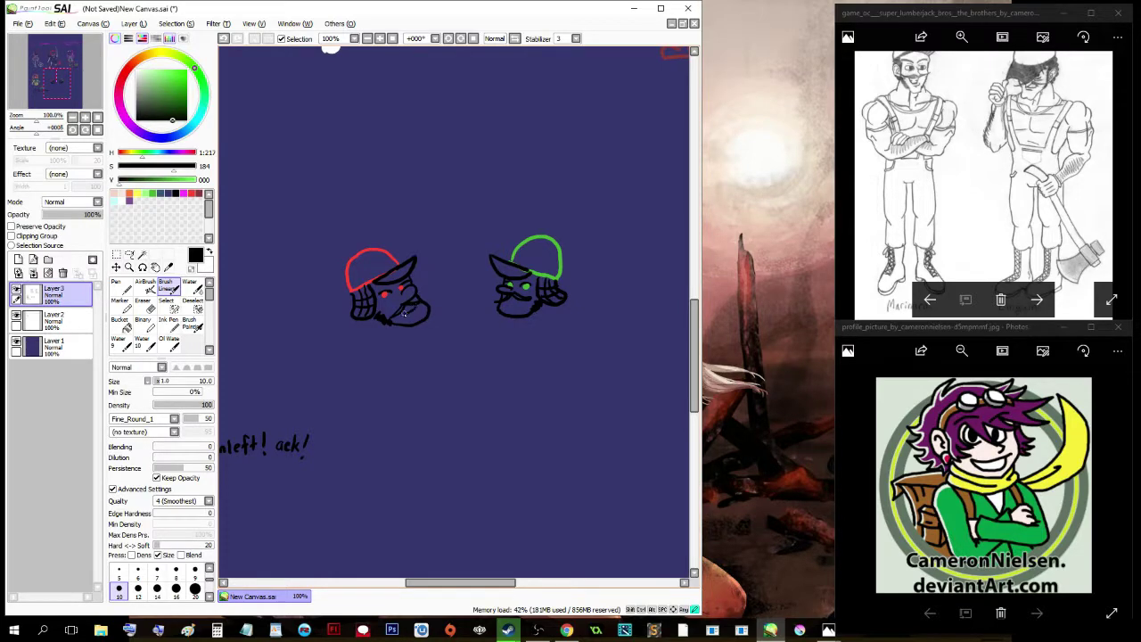
drag(525, 303, 533, 304)
click(210, 251)
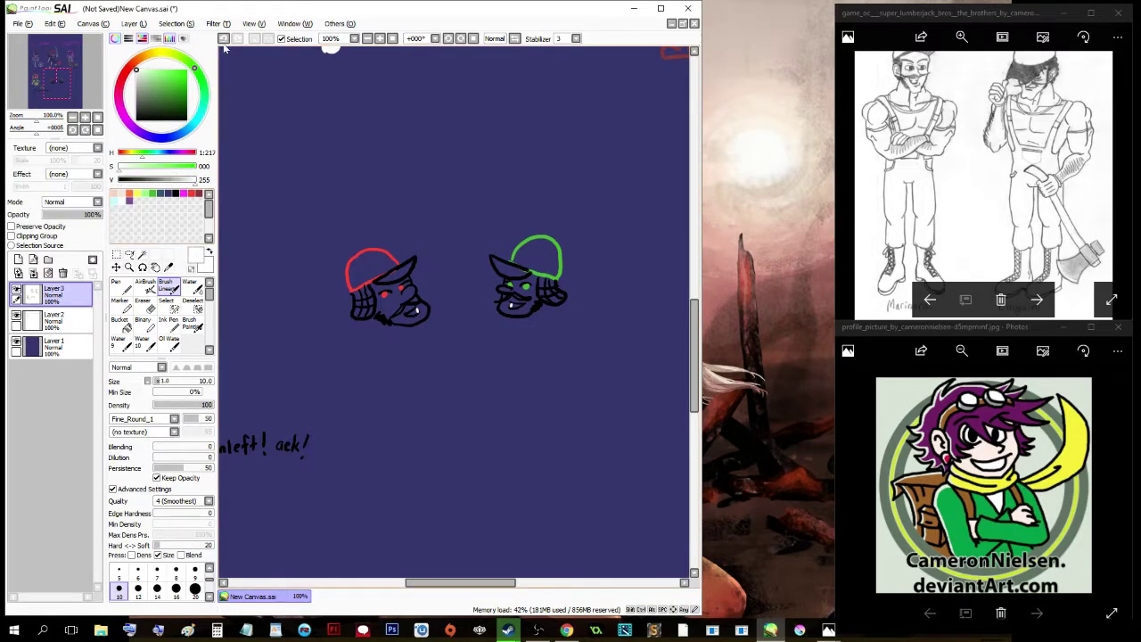
click(210, 252)
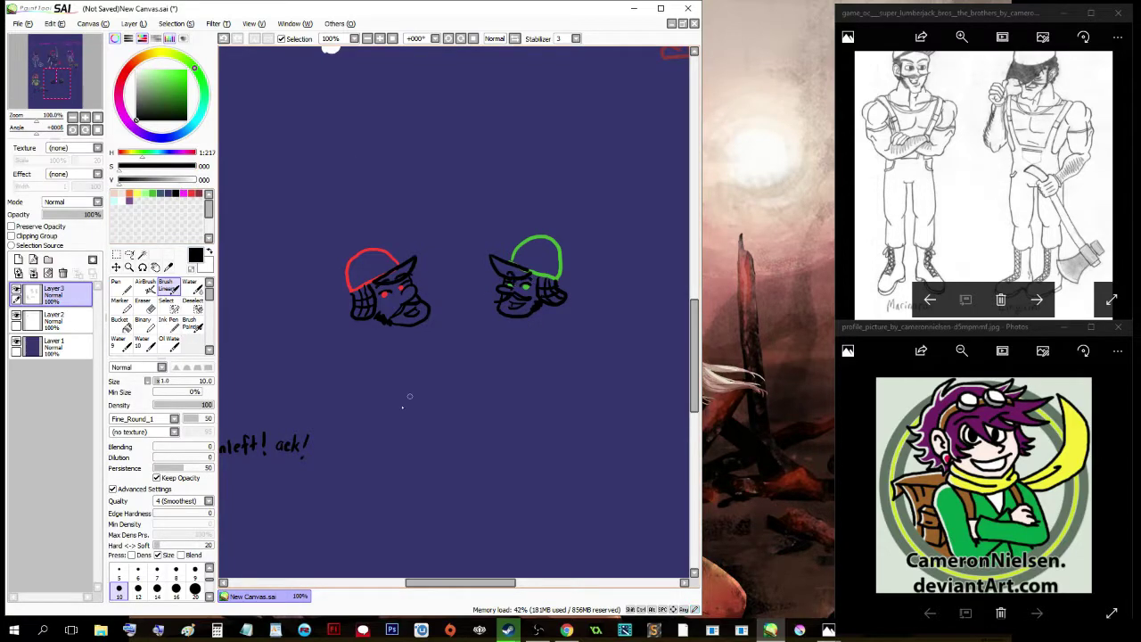
Draw the white shirt necklines below both brothers' heads
key(x)
drag(384, 332, 395, 340)
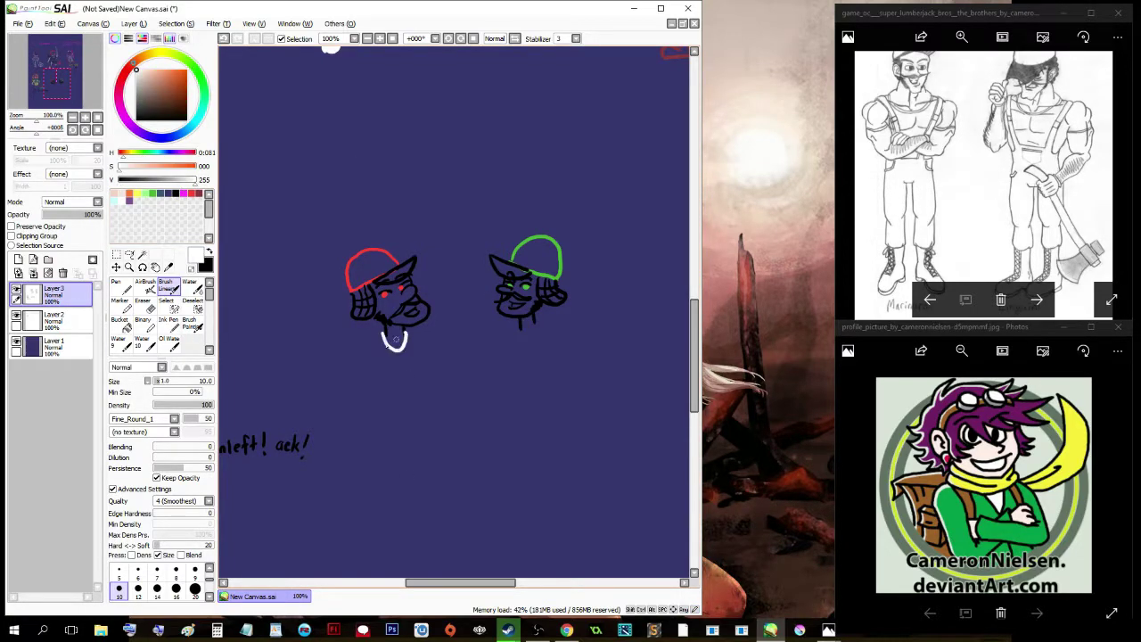
drag(514, 329, 535, 328)
Draw the red-capped brother's overalls with straps and trouser legs in the red of his cap
right_click(395, 259)
mouse_move(382, 331)
mouse_down()
mouse_move(383, 364)
mouse_move(409, 356)
mouse_up()
mouse_move(380, 364)
mouse_down()
mouse_move(414, 358)
mouse_move(380, 408)
mouse_move(406, 404)
mouse_up()
drag(407, 404, 419, 402)
drag(414, 358, 418, 402)
Draw the green-capped brother's overalls with straps and trouser legs in the green of his cap
mouse_move(512, 354)
mouse_down()
mouse_move(542, 355)
mouse_move(518, 358)
mouse_up()
key(ctrl+z)
right_click(548, 276)
mouse_move(516, 356)
mouse_down()
mouse_move(546, 355)
mouse_move(514, 421)
mouse_up()
mouse_move(544, 354)
mouse_down()
mouse_move(544, 418)
mouse_move(527, 421)
mouse_up()
drag(515, 422, 544, 419)
Draw the white shirt shoulders and sleeves on both brothers
alt+click(538, 324)
drag(537, 320, 545, 357)
drag(378, 345, 381, 363)
mouse_move(416, 346)
mouse_down()
mouse_move(367, 347)
mouse_move(424, 343)
mouse_up()
drag(515, 325, 503, 343)
drag(538, 319, 554, 337)
Draw dark red shoes at the bottom of both brothers' trouser legs
click(199, 193)
drag(408, 405, 409, 413)
mouse_move(521, 422)
mouse_down()
mouse_move(503, 429)
mouse_move(524, 424)
mouse_up()
drag(544, 420, 530, 429)
Outline the brothers' faces and draw their bare arms in a pale skin tone
click(114, 194)
mouse_move(398, 321)
mouse_down()
mouse_move(424, 305)
mouse_move(415, 296)
mouse_up()
mouse_move(501, 304)
mouse_down()
mouse_move(530, 313)
mouse_move(499, 283)
mouse_up()
key(ctrl+z)
drag(402, 289, 408, 302)
drag(408, 275, 410, 285)
drag(366, 348, 374, 371)
drag(418, 339, 424, 365)
drag(501, 340, 512, 363)
drag(555, 335, 556, 376)
drag(547, 333, 552, 354)
Write the black caption "the "Linguini" Bros. overtime 30secs" beside the green-capped brother
key(x)
mouse_move(577, 398)
mouse_down()
mouse_move(575, 414)
mouse_move(588, 392)
mouse_up()
mouse_move(581, 398)
mouse_down()
mouse_move(608, 409)
mouse_move(591, 436)
mouse_up()
drag(593, 421, 650, 406)
drag(652, 380, 660, 385)
mouse_move(620, 429)
mouse_down()
mouse_move(620, 449)
mouse_move(671, 422)
mouse_up()
mouse_move(592, 465)
mouse_down()
mouse_move(613, 472)
mouse_move(636, 457)
mouse_up()
drag(638, 449, 674, 448)
drag(625, 470, 626, 484)
drag(641, 467, 652, 479)
drag(663, 473, 677, 474)
drag(686, 460, 679, 475)
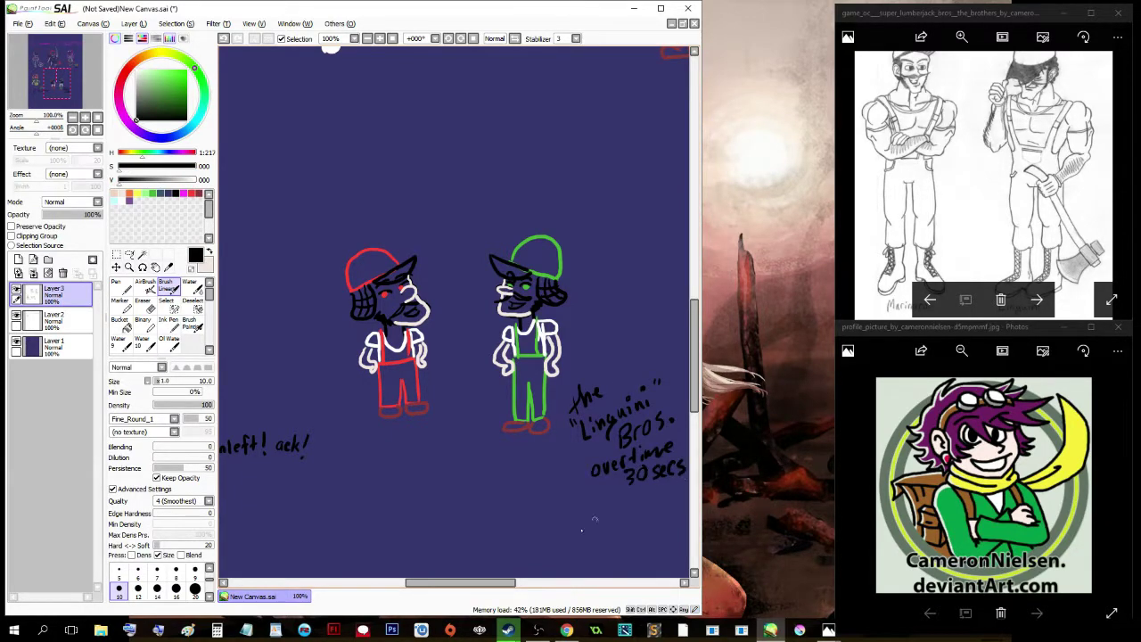
Add an exclamation mark and a bracketed remark ending in "thanks, distractions..." below the brothers' caption
drag(460, 583, 476, 583)
drag(634, 446, 630, 461)
drag(537, 493, 532, 516)
mouse_move(544, 499)
mouse_down()
mouse_move(579, 504)
mouse_move(666, 468)
mouse_move(575, 518)
mouse_move(590, 517)
mouse_up()
mouse_move(597, 502)
mouse_down()
mouse_move(608, 519)
mouse_move(631, 514)
mouse_up()
drag(646, 492, 662, 506)
drag(477, 583, 500, 583)
drag(582, 479, 585, 500)
drag(591, 488, 638, 486)
Write "lol" in black with a small doodled face beside the brothers' caption
drag(556, 374, 555, 411)
mouse_move(571, 388)
mouse_down()
mouse_move(571, 408)
mouse_move(589, 408)
mouse_up()
drag(599, 412, 604, 421)
mouse_move(592, 429)
mouse_down()
mouse_move(612, 440)
mouse_move(598, 414)
mouse_up()
drag(595, 409, 588, 417)
drag(603, 432, 624, 424)
Sign the drawing in black above the caption, with a dash, the artist's initials and "2K17"
drag(472, 337, 510, 312)
drag(535, 272, 549, 299)
drag(540, 299, 551, 286)
drag(556, 285, 586, 265)
drag(533, 313, 546, 331)
drag(549, 308, 563, 323)
mouse_move(560, 303)
mouse_down()
mouse_move(561, 321)
mouse_move(579, 318)
mouse_up()
Select all the drawings and notes in the lower row and move them up towards the top row
click(393, 39)
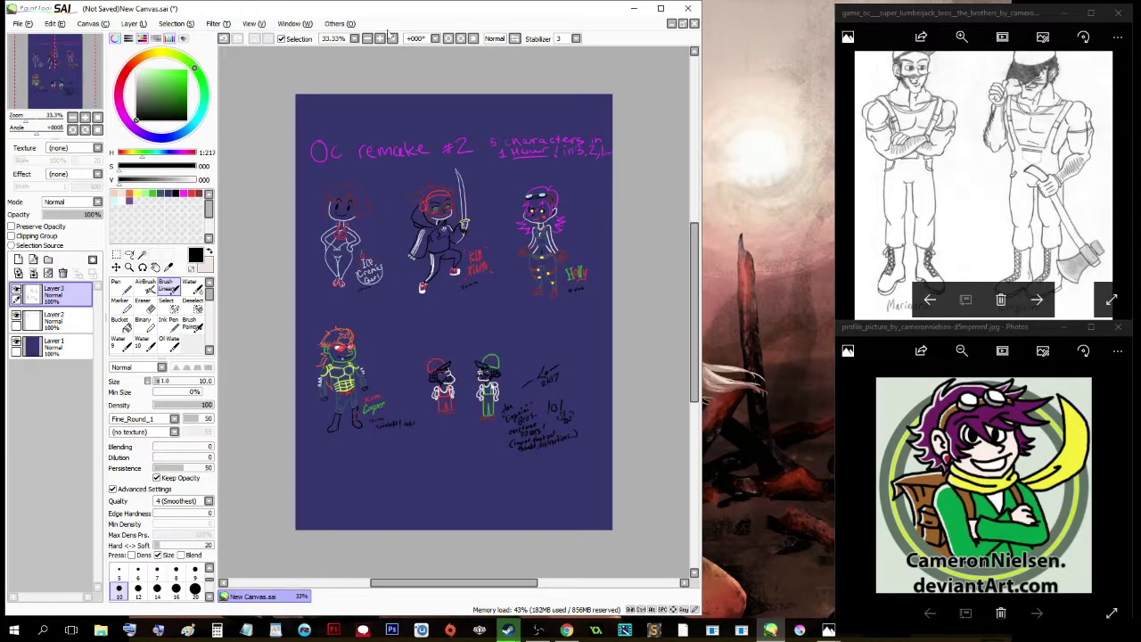
click(380, 39)
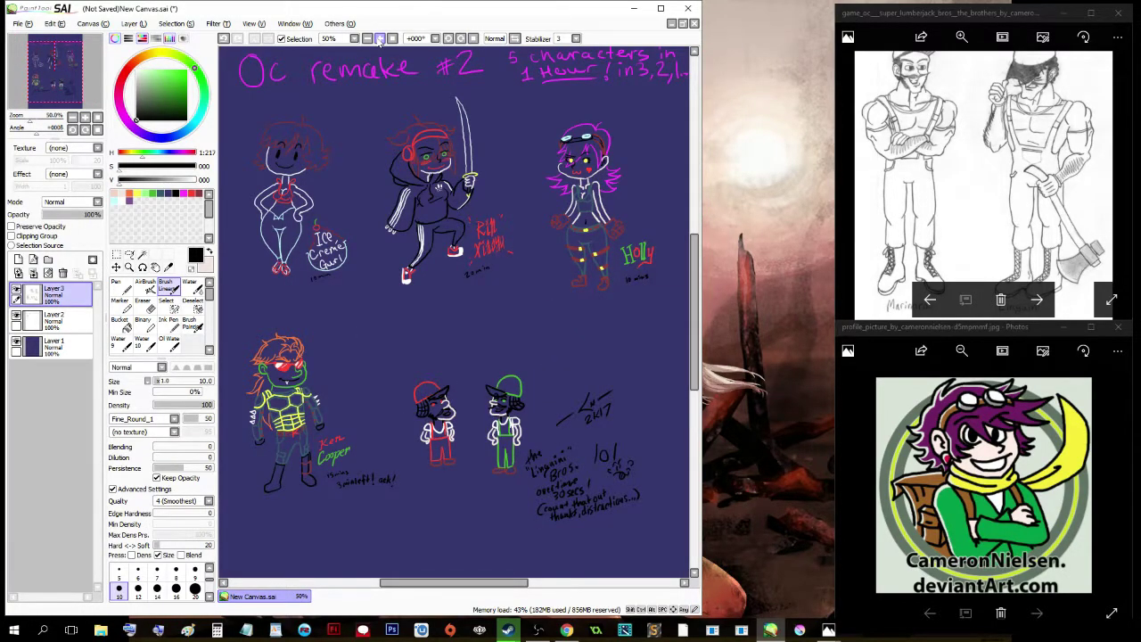
click(117, 255)
drag(236, 324, 656, 542)
drag(499, 481, 509, 427)
Select the two brothers with their captions and signature and move them up and closer to the orange-haired character
drag(413, 324, 665, 493)
drag(517, 401, 444, 369)
key(ctrl+d)
mouse_move(599, 502)
mouse_down()
mouse_move(230, 279)
mouse_move(310, 519)
mouse_up()
key(ctrl+d)
Lasso the whole lower row and shift it slightly to the right
click(129, 255)
mouse_move(255, 286)
mouse_down()
mouse_move(403, 294)
mouse_move(239, 293)
mouse_move(253, 286)
mouse_up()
drag(557, 435, 578, 435)
click(576, 472)
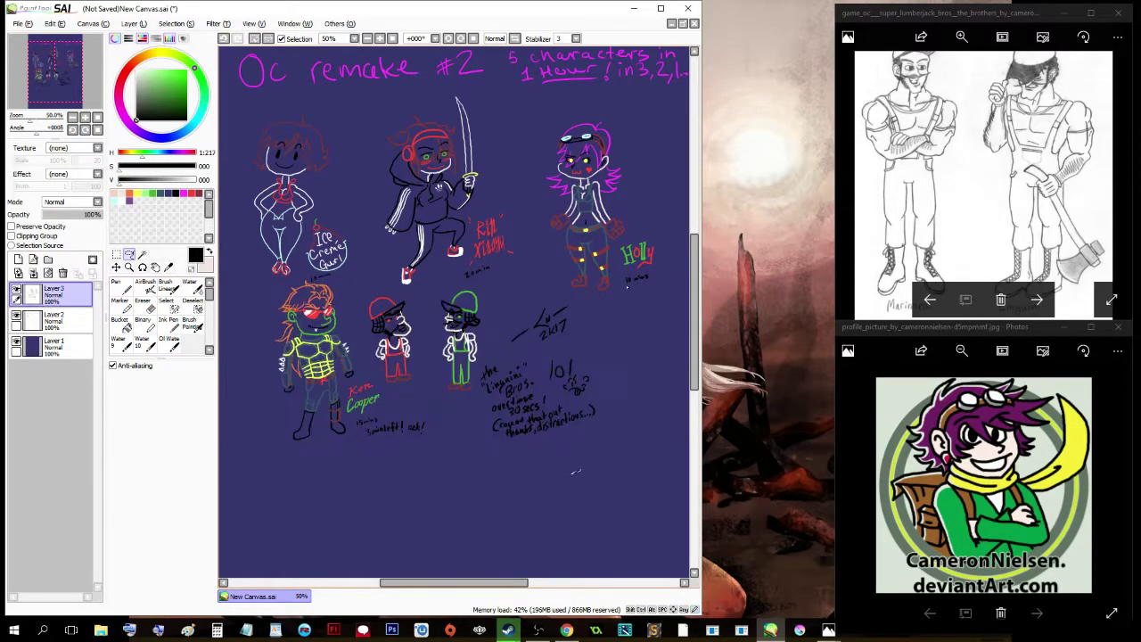
Lasso the sword-carrying character and the purple-haired character in turn and move each leftwards to tighten the top row
drag(374, 125, 389, 107)
drag(437, 196, 398, 196)
key(ctrl+d)
mouse_move(535, 130)
mouse_down()
mouse_move(615, 125)
mouse_move(599, 111)
mouse_up()
drag(589, 205, 523, 190)
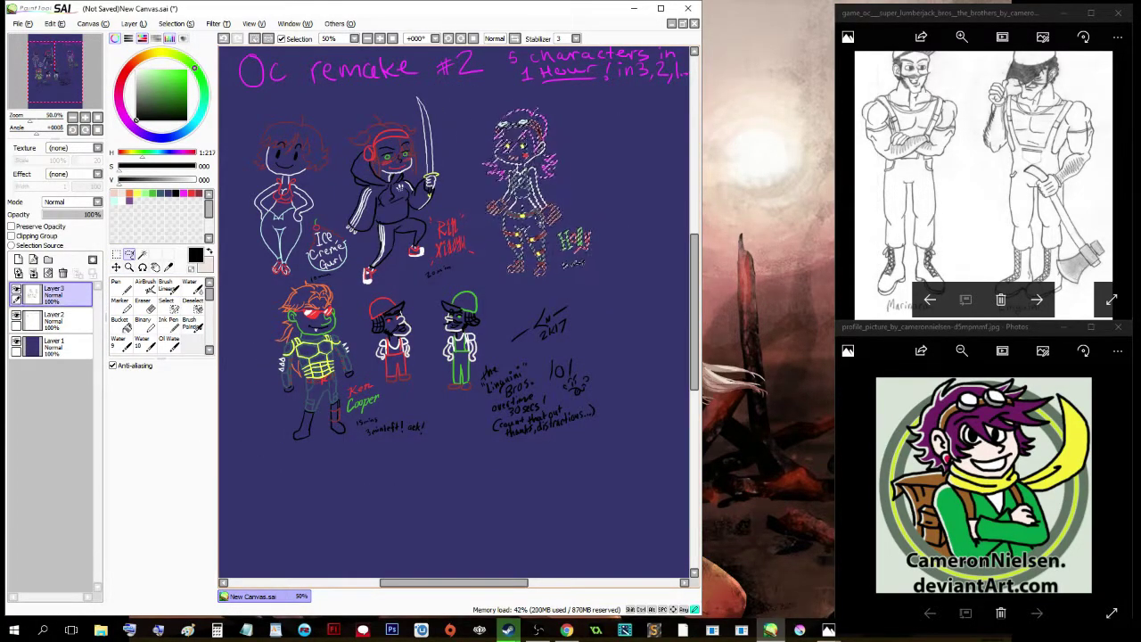
Deselect the moved character, fit the whole canvas in view, and merge Layer3 down into Layer2
scroll(453, 312, up, 1)
key(ctrl+d)
drag(369, 374, 455, 394)
click(116, 255)
mouse_move(454, 570)
mouse_down()
mouse_move(456, 590)
mouse_move(416, 590)
mouse_up()
click(671, 25)
click(263, 596)
click(392, 39)
click(33, 274)
Select the "Oc remake #2" title with its challenge note, cut them out and paste them onto their own layer
drag(302, 113, 617, 164)
click(55, 25)
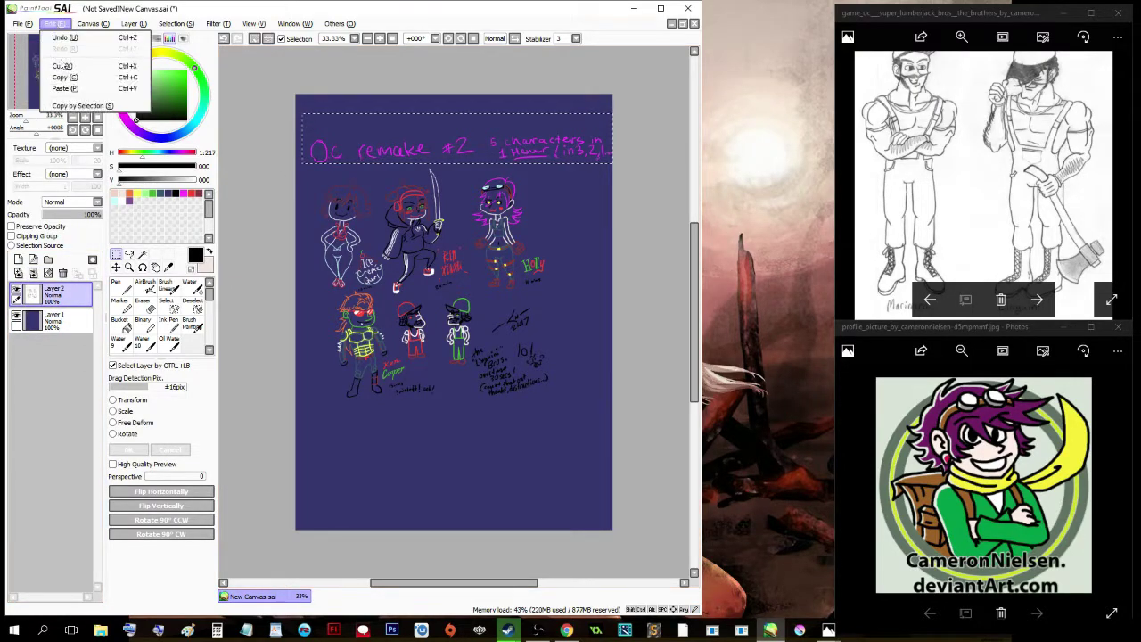
click(59, 38)
drag(298, 113, 615, 164)
click(56, 24)
click(59, 38)
Move all the character drawings and captions up and slightly left towards the canvas's upper edge
key(ctrl+t)
drag(489, 358, 478, 296)
key(Return)
Scale the title and challenge note on Layer3 down to about half size and move them above the top row of characters
click(55, 295)
click(117, 267)
drag(446, 196, 435, 390)
click(117, 255)
click(113, 411)
drag(603, 355, 468, 250)
key(Return)
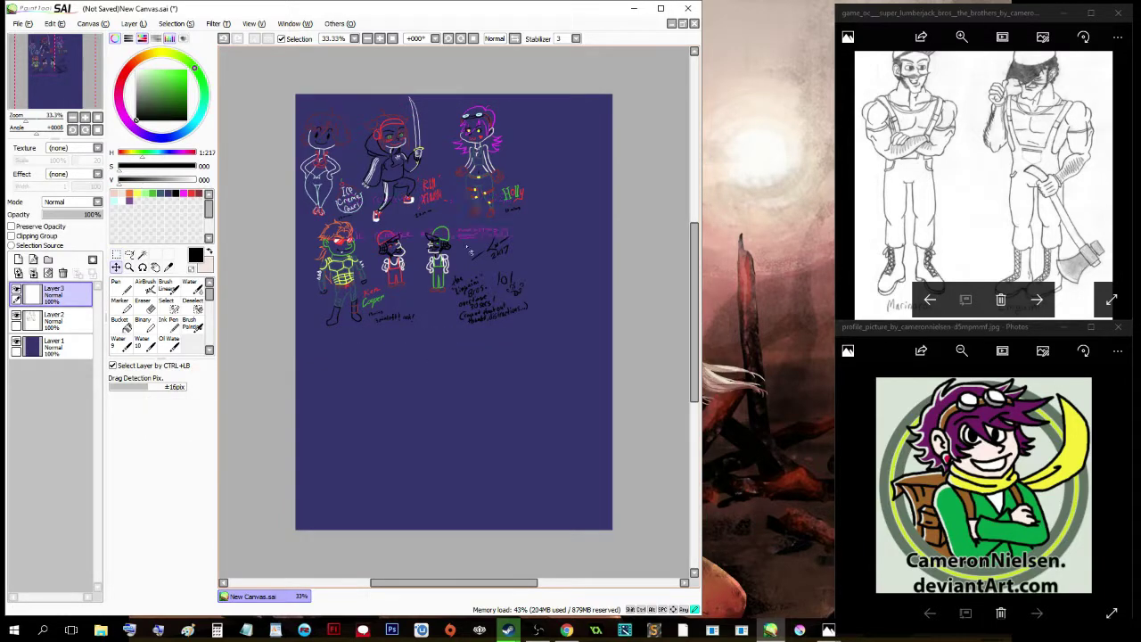
key(ctrl+t)
drag(437, 234, 364, 105)
click(134, 450)
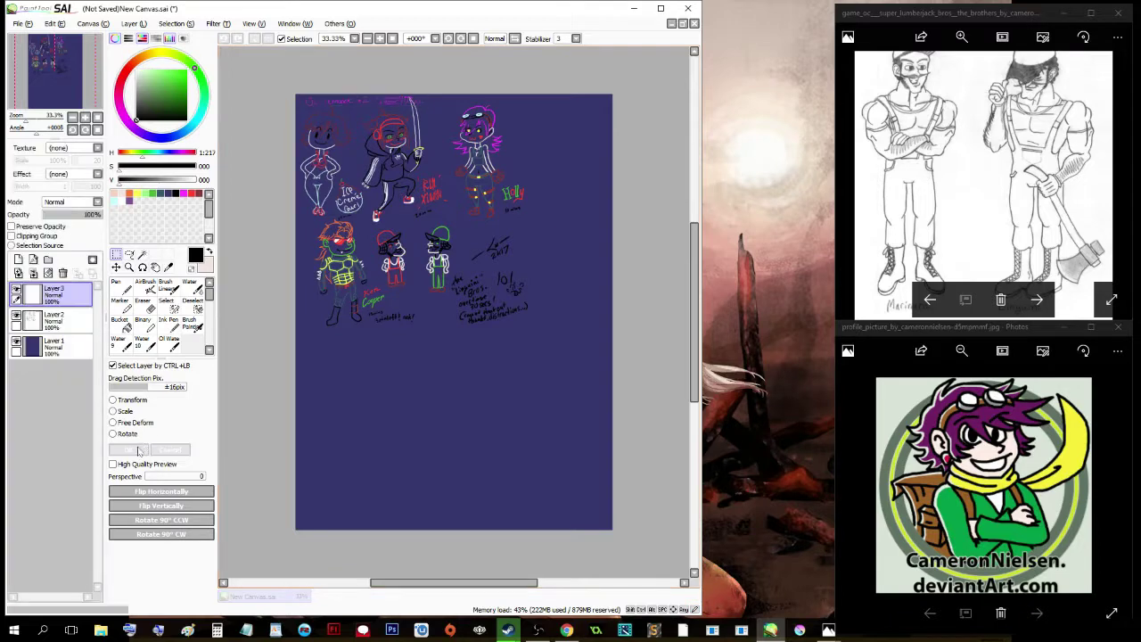
Crop the canvas to 7 by 7 inches and reduce it further to a square fitting closely around the drawings
click(92, 24)
click(119, 50)
text(7)
key(Tab)
text(7)
click(248, 270)
click(132, 23)
click(116, 42)
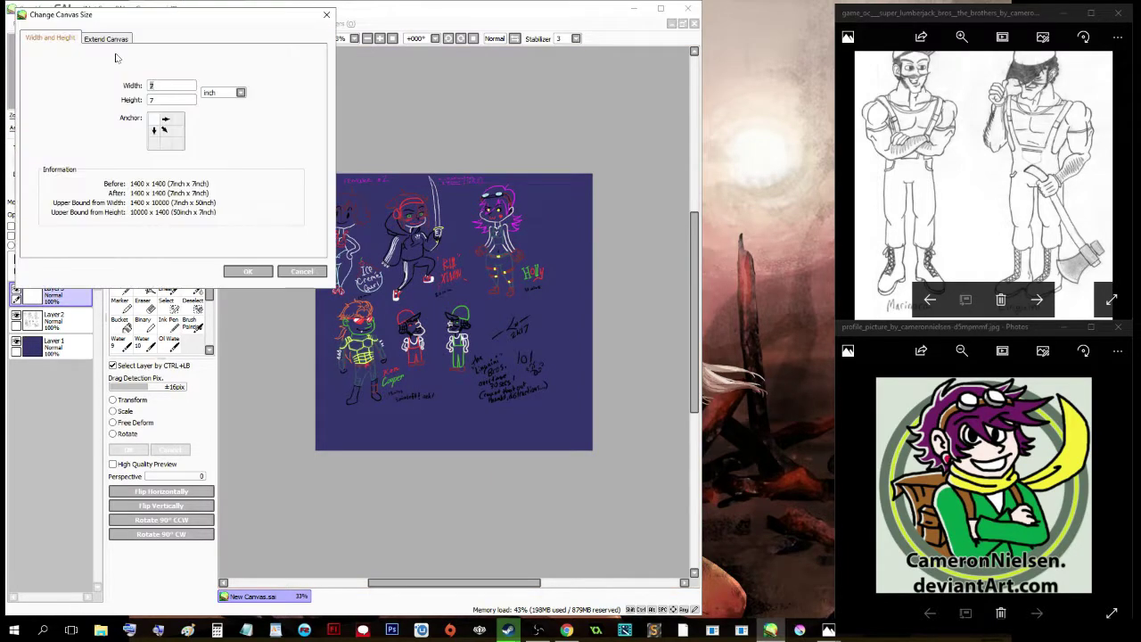
key(Return)
Save the canvas in the Original Characters folder as "2017 08 13 oc remake 2"
click(17, 23)
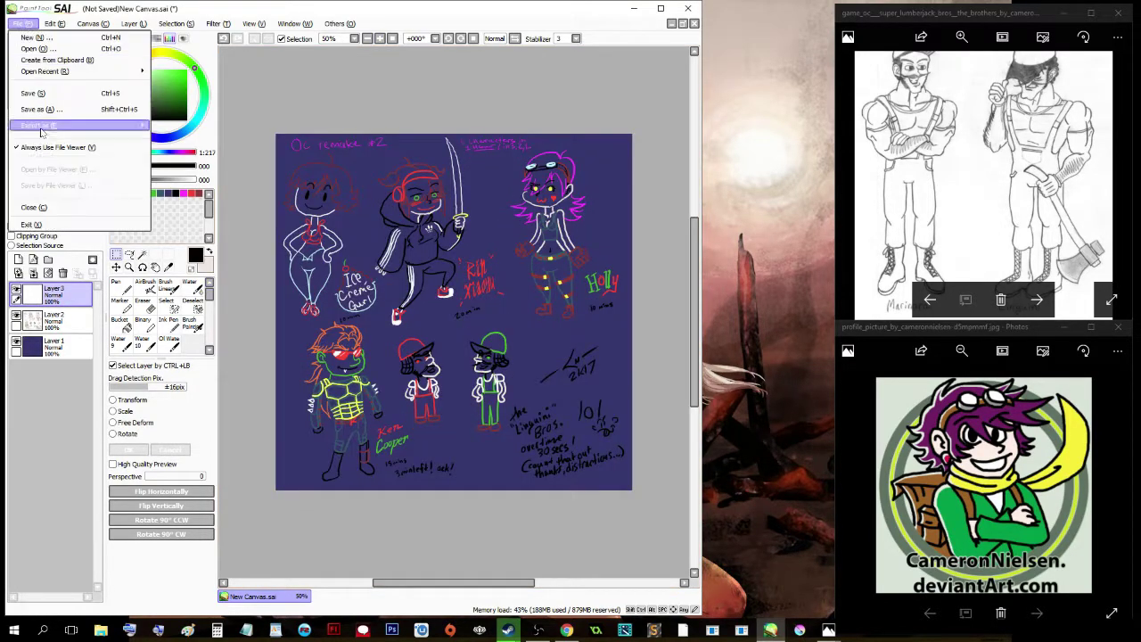
click(41, 108)
text(2)
key(Return)
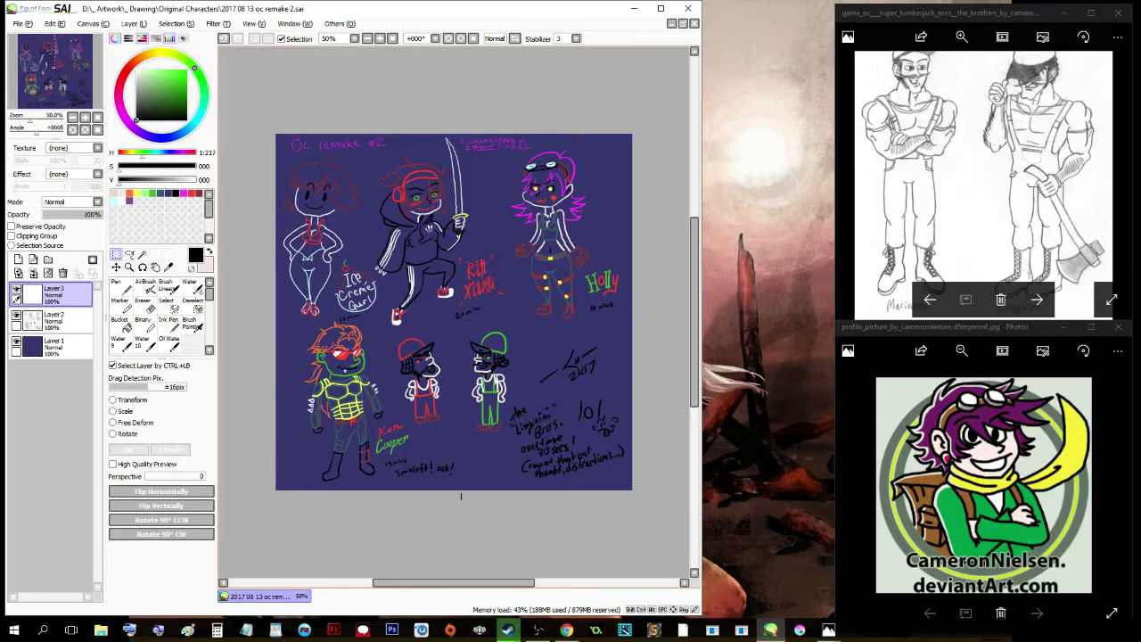
Maximise the drawing window and try a pale peach bucket fill on the background layer
double_click(426, 8)
scroll(332, 223, up, 1)
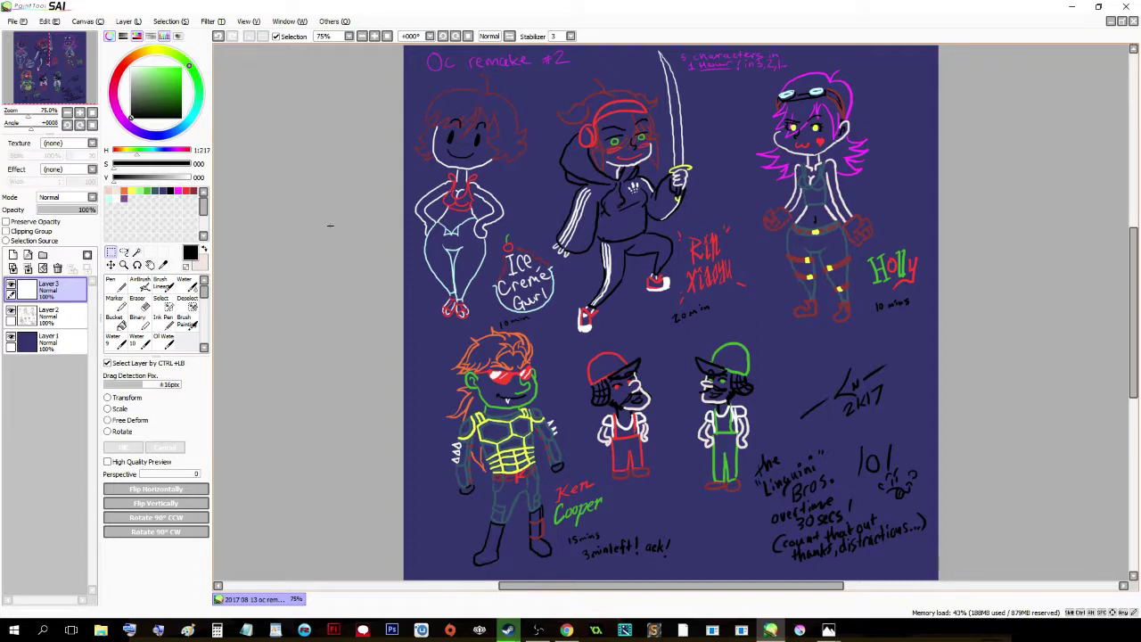
click(48, 342)
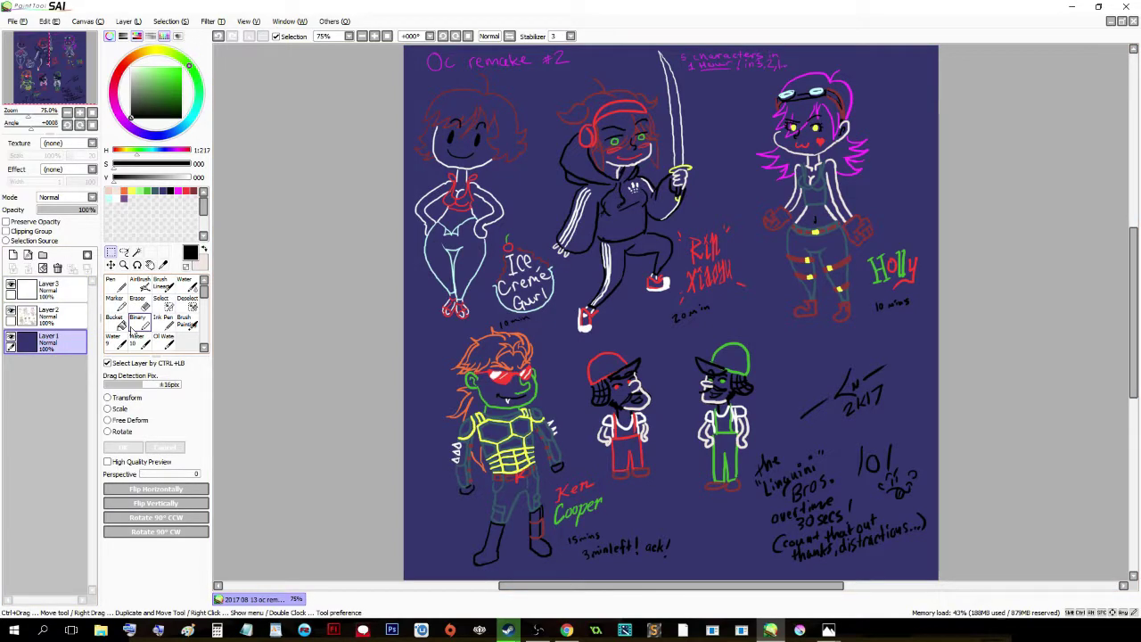
click(115, 318)
click(124, 191)
click(139, 68)
click(405, 330)
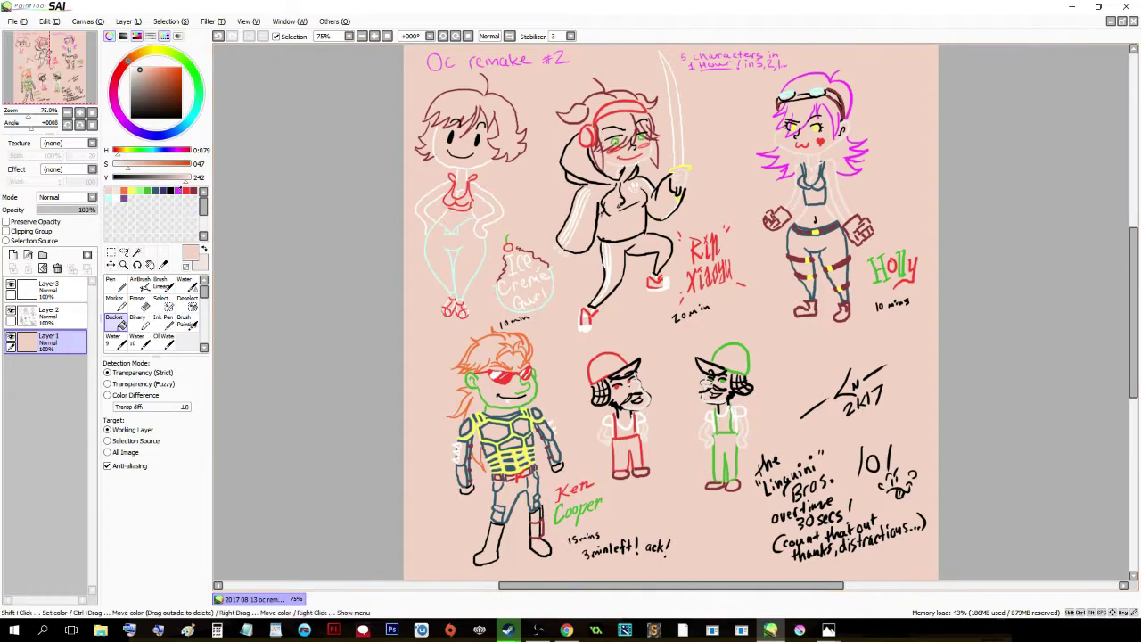
Try light green and purple swatches in turn as the fill of the background layer
click(186, 191)
click(140, 191)
click(439, 380)
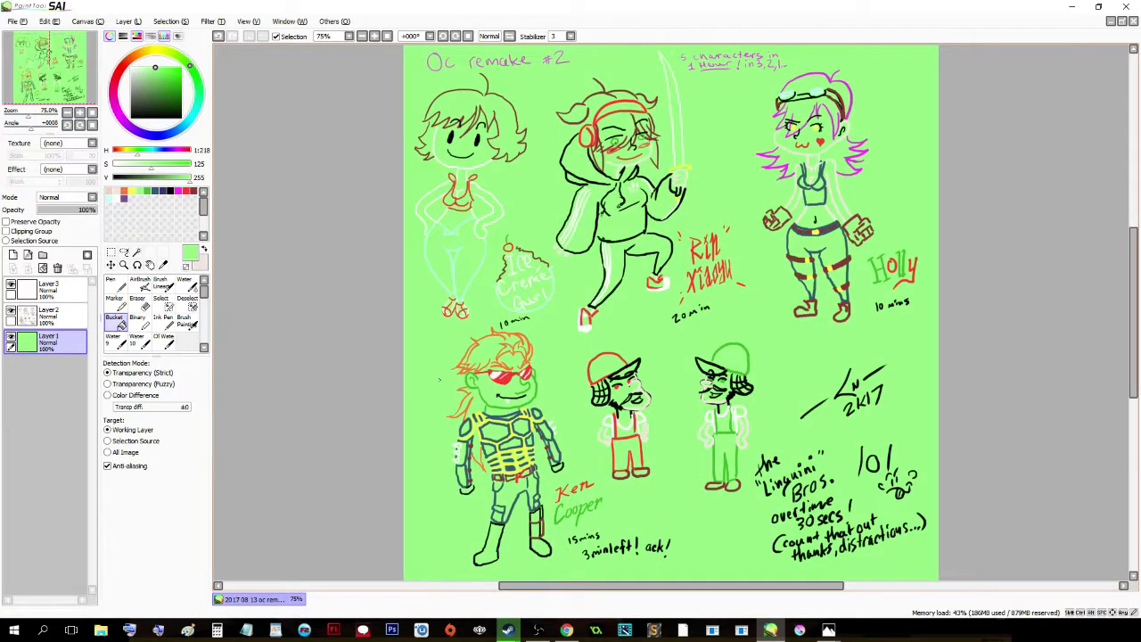
click(116, 197)
click(429, 364)
click(124, 199)
click(429, 362)
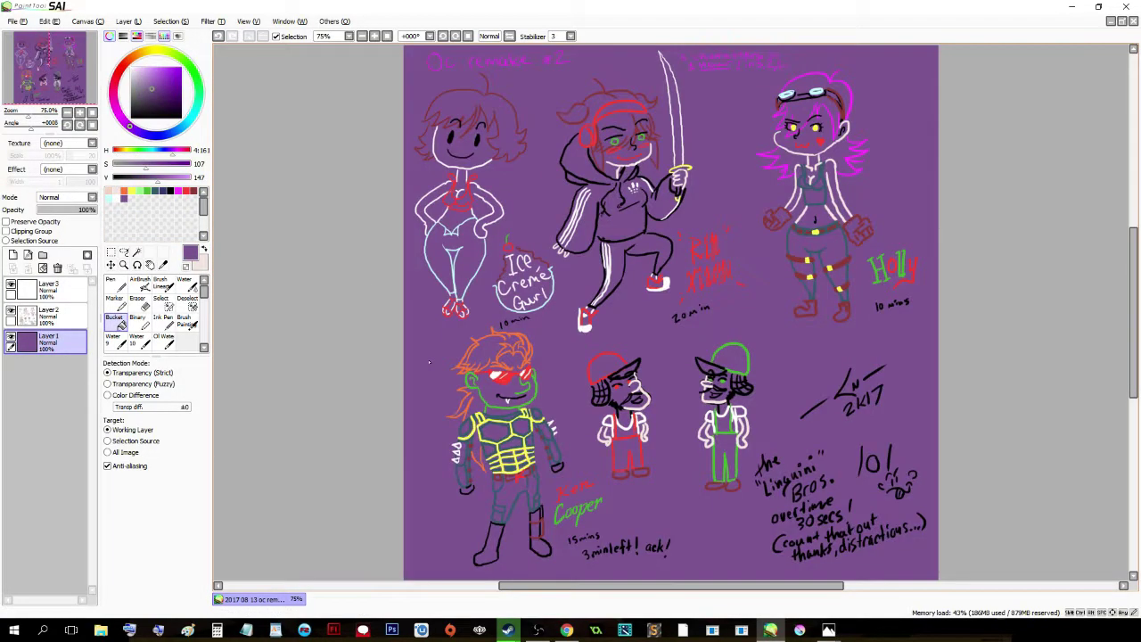
Fill the background layer with a muted dark blue and save the file
click(156, 135)
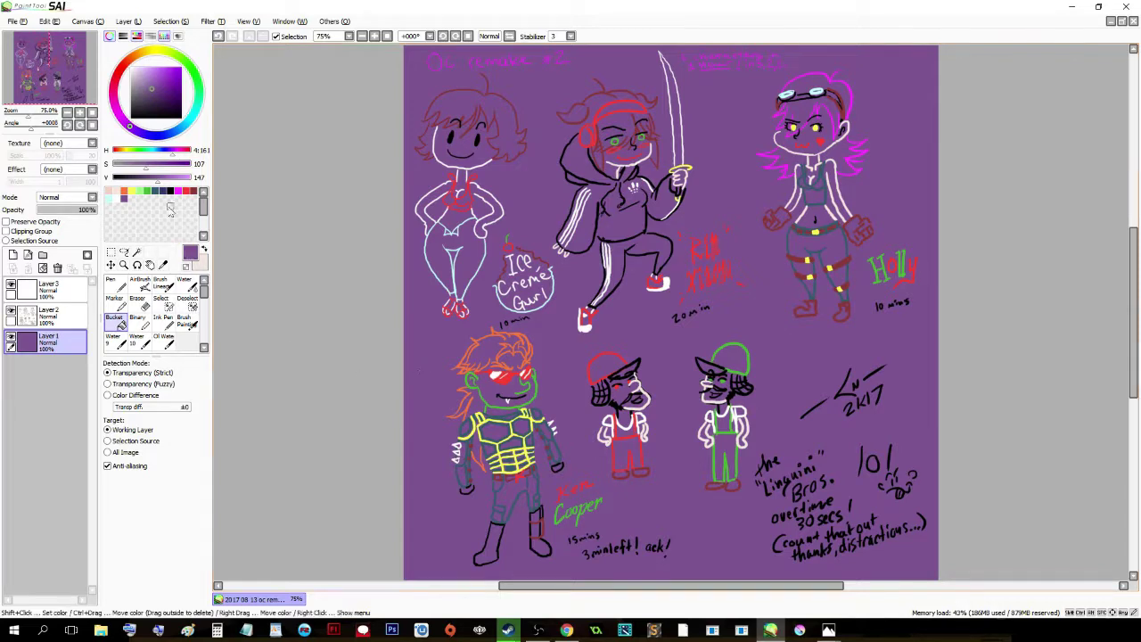
click(156, 96)
click(421, 361)
click(219, 36)
click(232, 37)
click(218, 37)
click(232, 36)
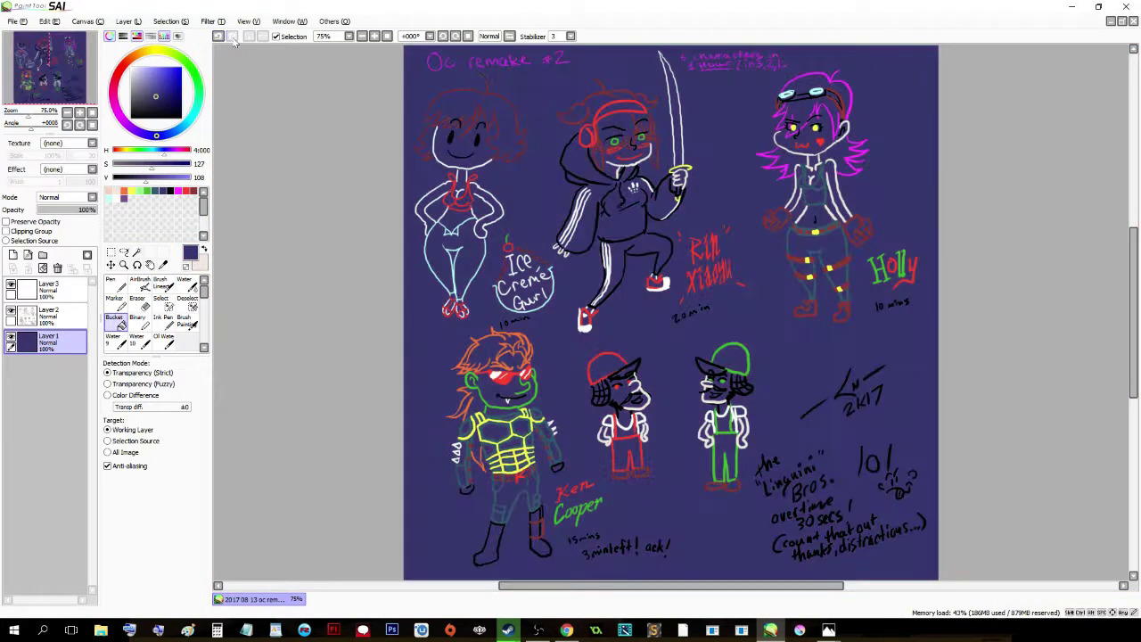
click(12, 21)
click(33, 80)
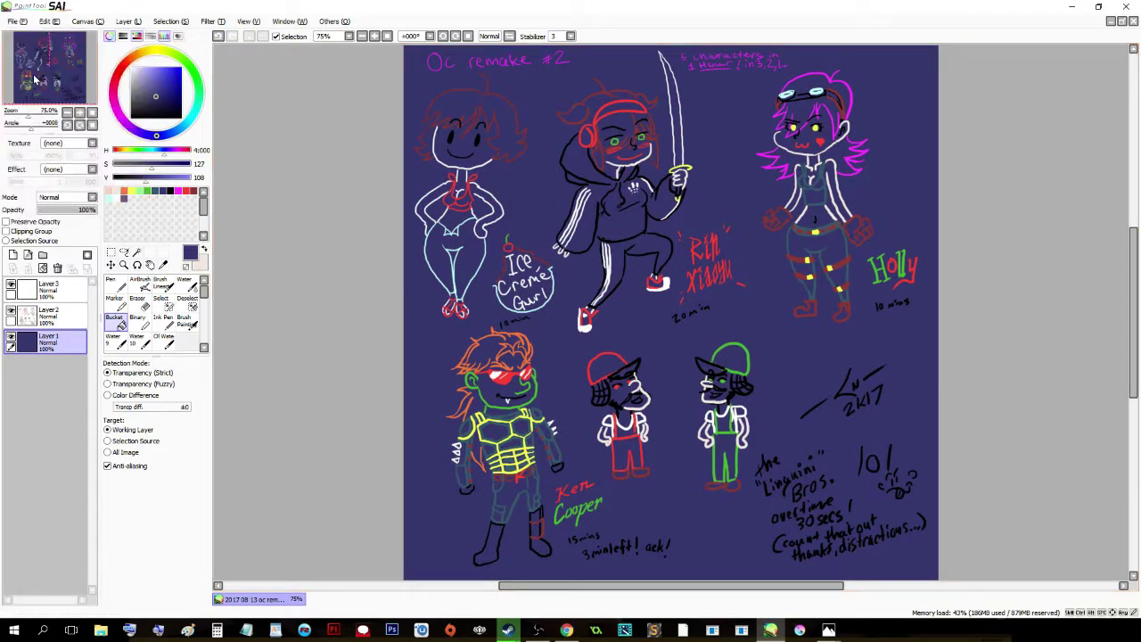